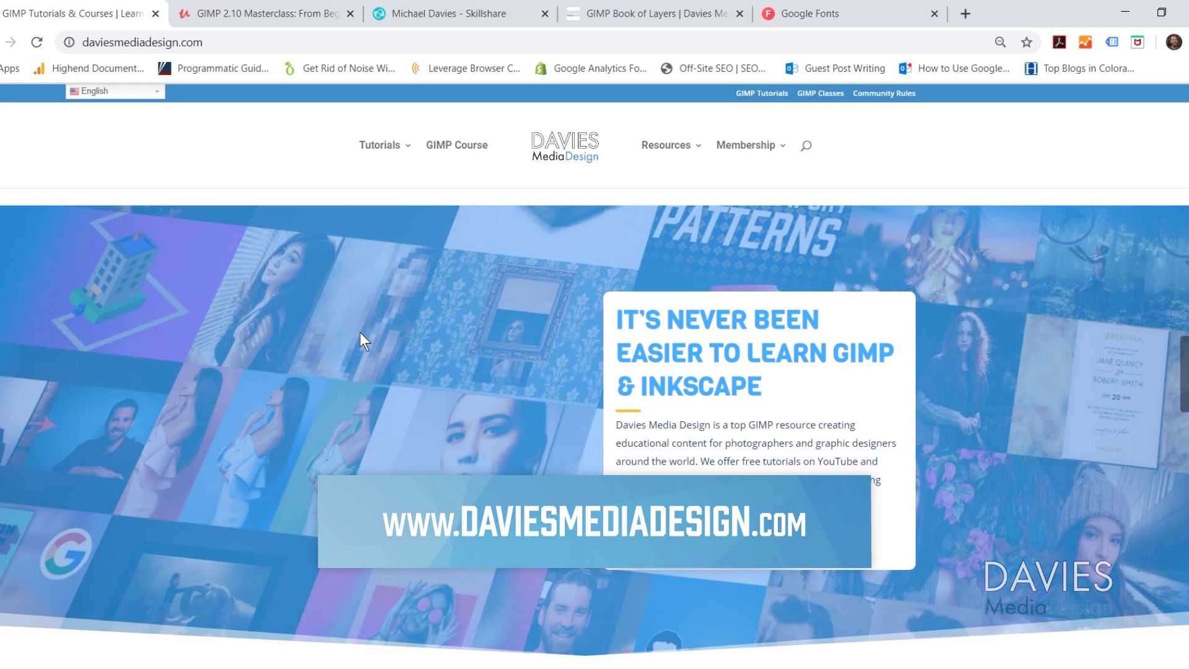
Look through the Davies Media Design home page, including its tutorials and help articles
scroll(359, 333, down, 10)
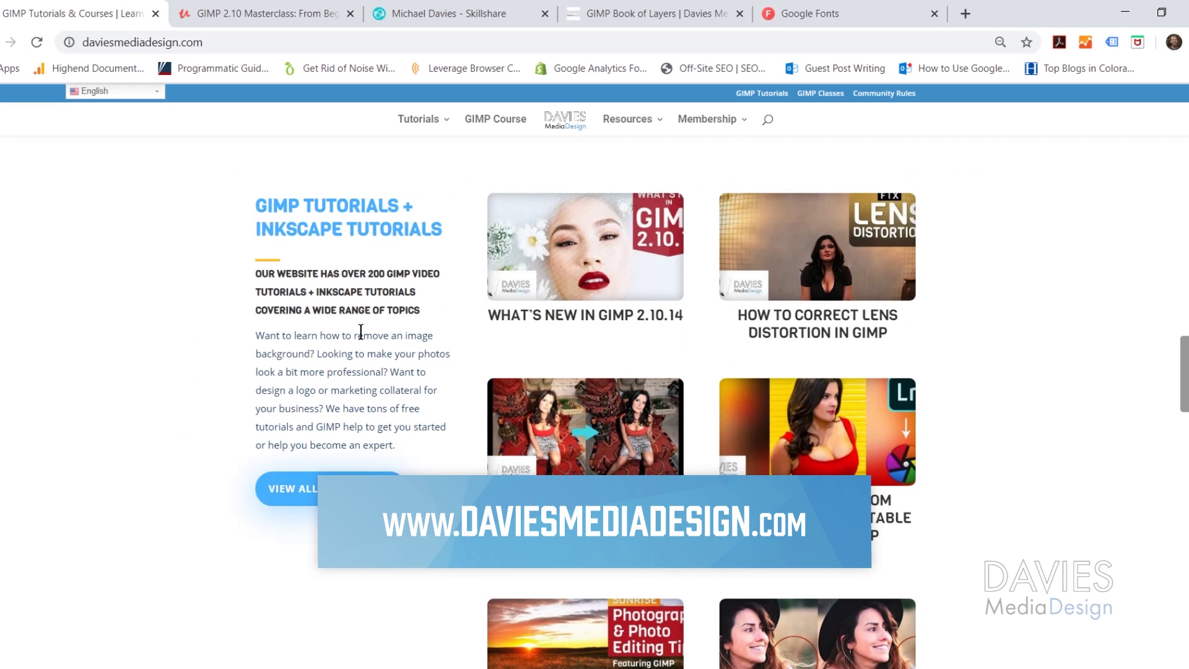
scroll(362, 331, down, 10)
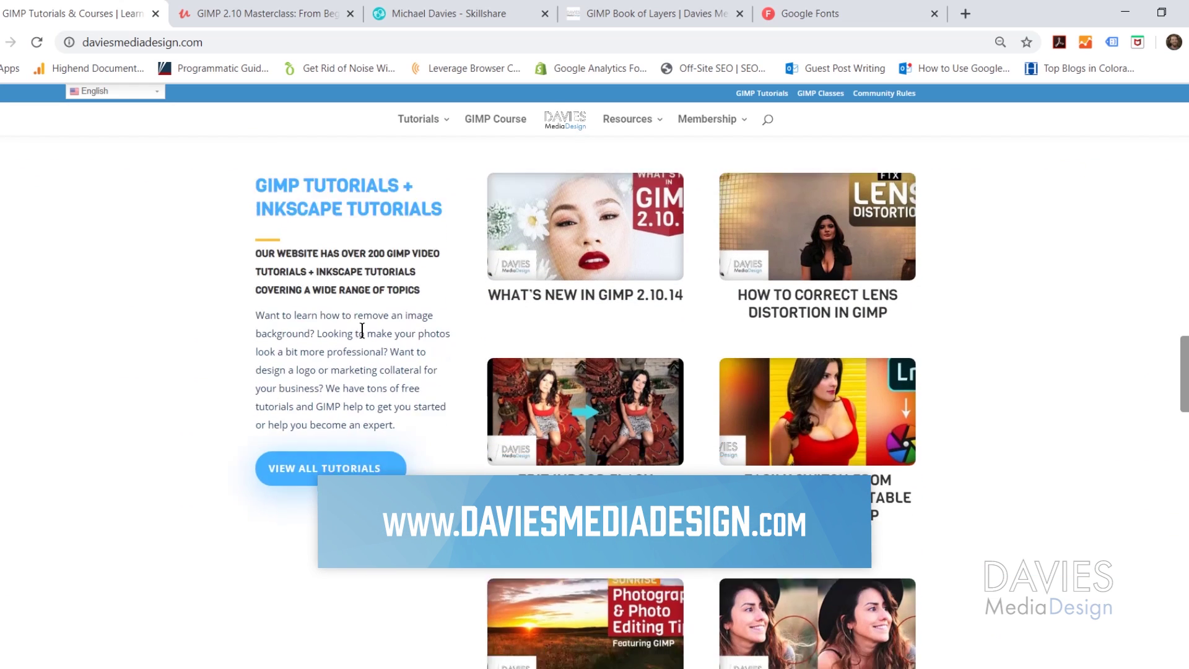
scroll(362, 331, down, 6)
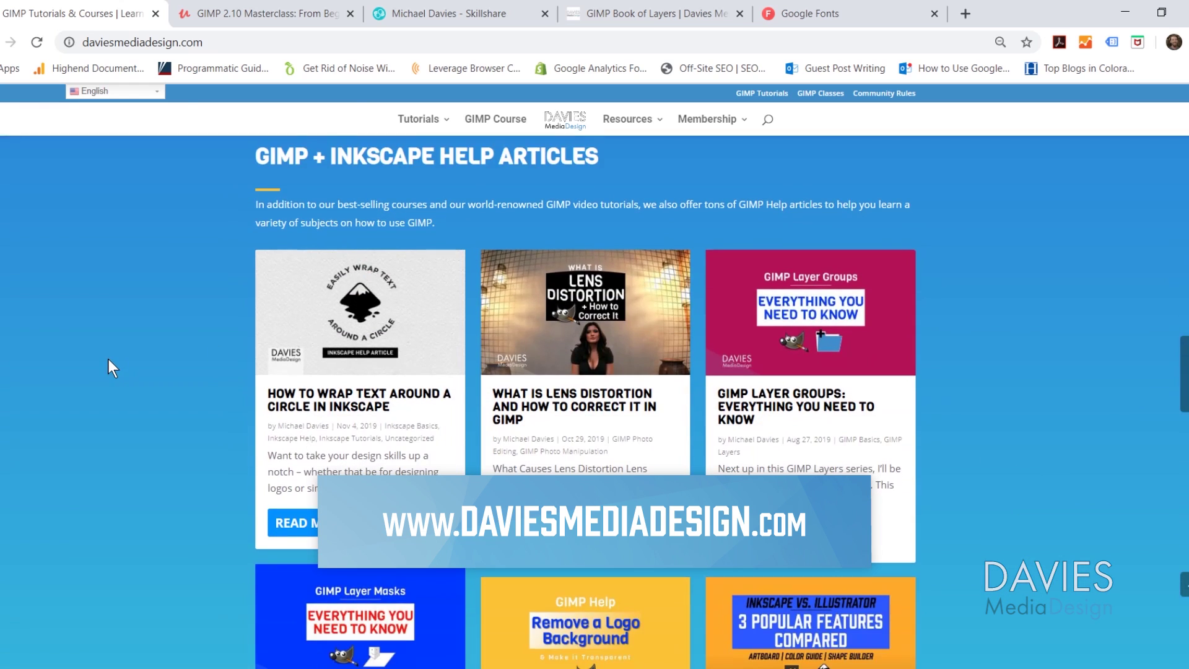
scroll(109, 360, down, 10)
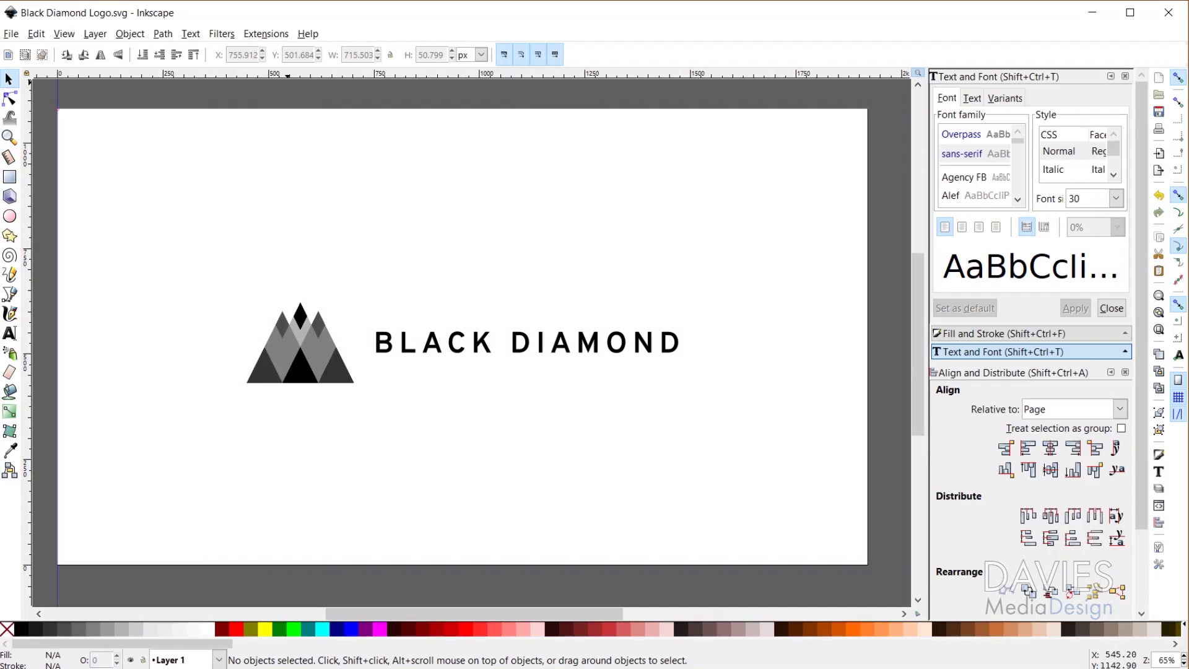
Create a new blank document from the default template
click(11, 34)
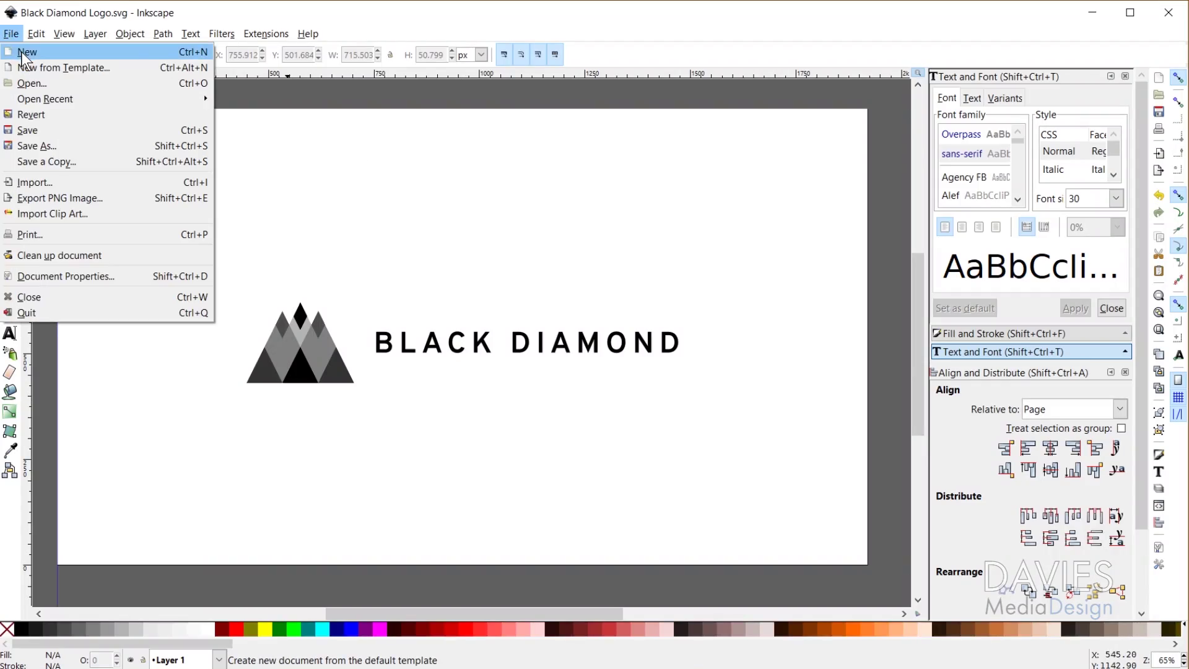
click(26, 52)
scroll(582, 289, down, 3)
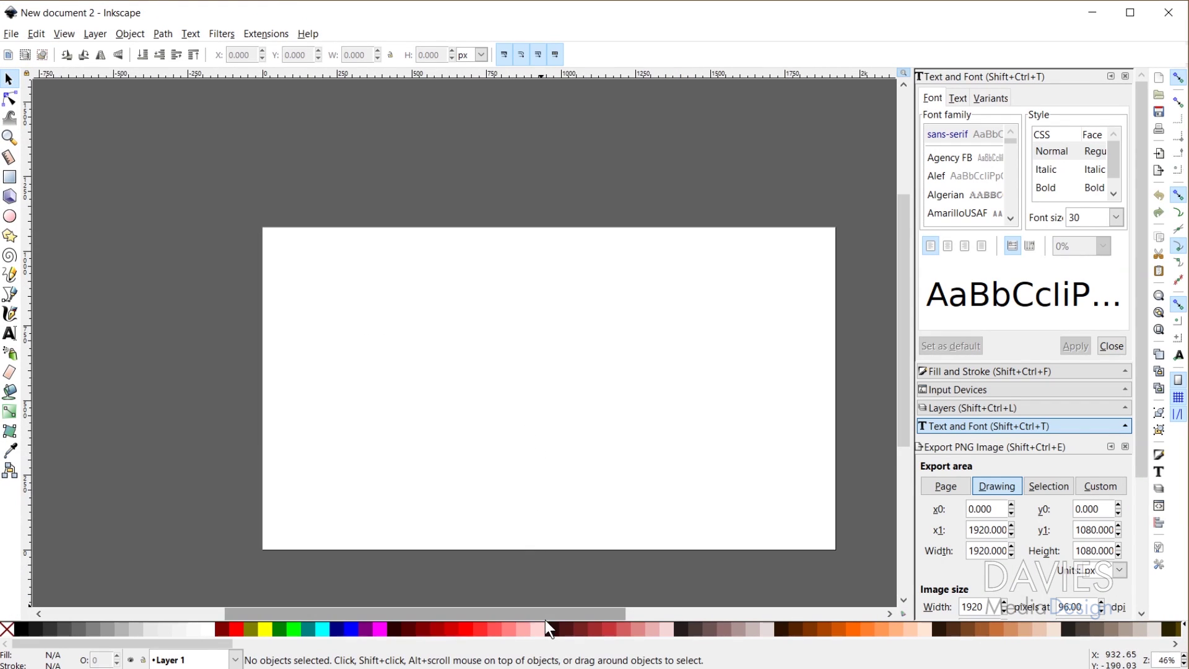
Draw a square of about 252 px per side on the left half of the page
drag(545, 619, 577, 615)
scroll(565, 481, down, 2)
scroll(534, 423, up, 1)
scroll(533, 423, down, 1)
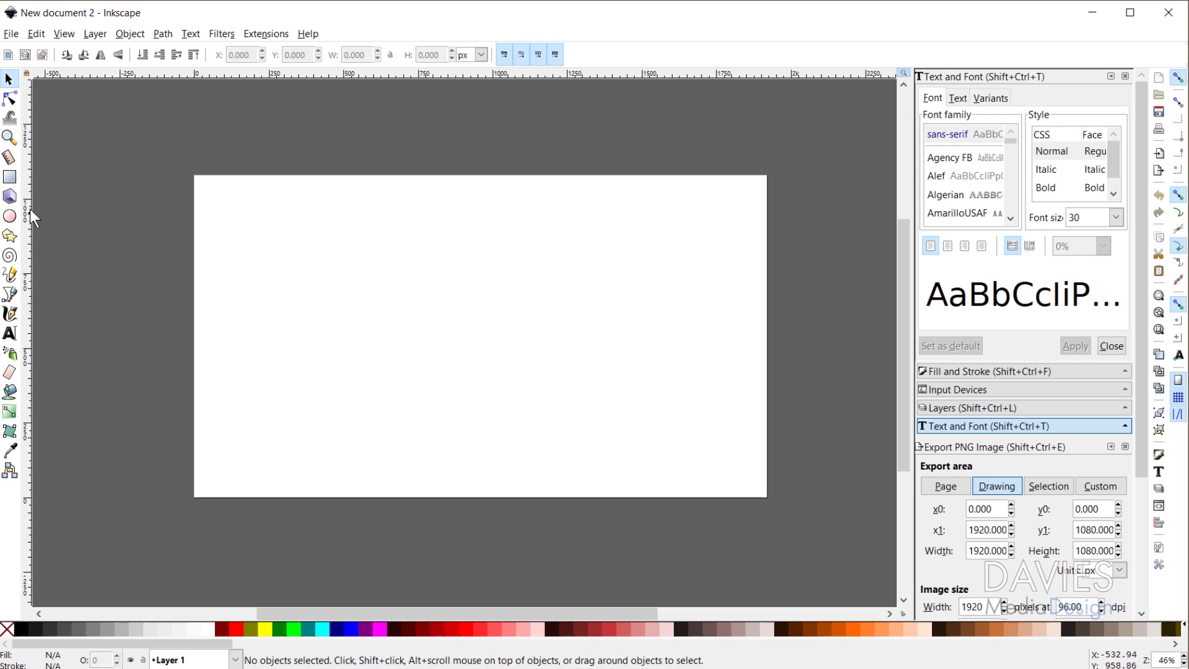
click(10, 179)
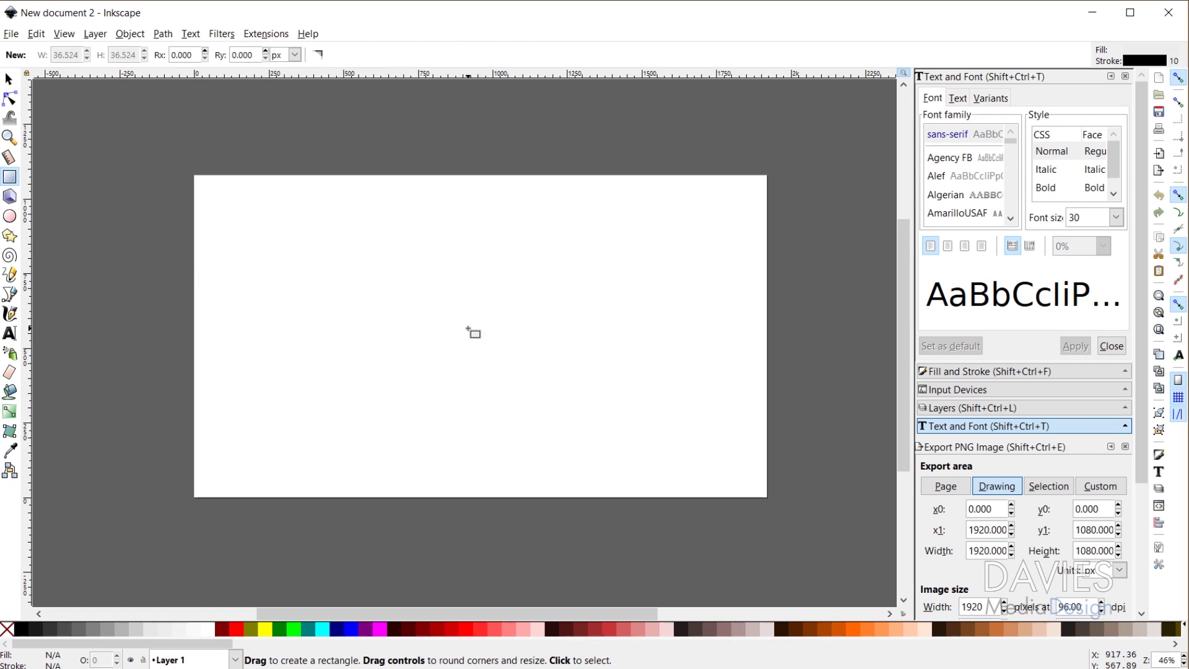
click(470, 330)
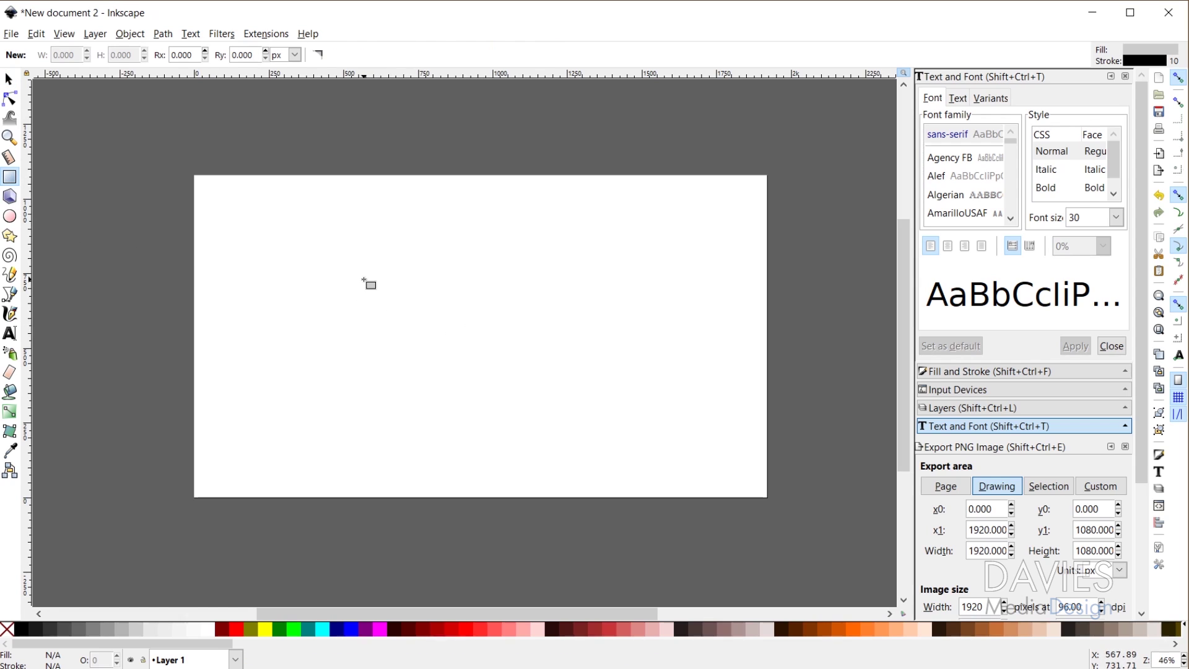
drag(337, 270, 426, 336)
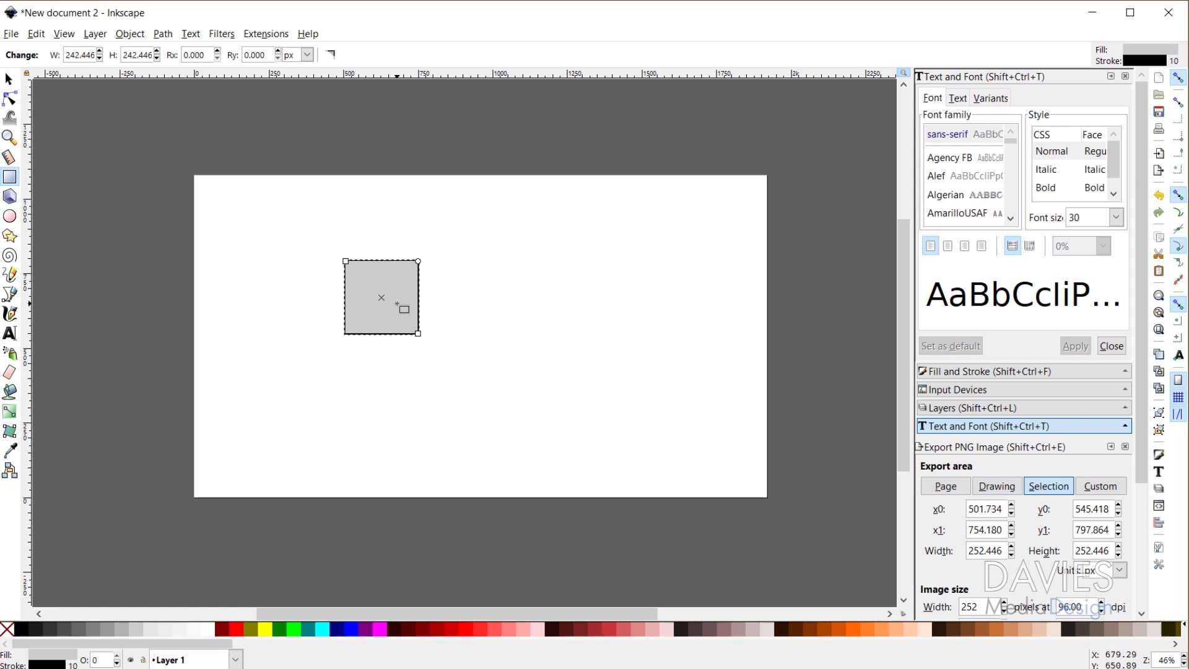
Rotate the square by 45 degrees so that it stands on one corner
key(s)
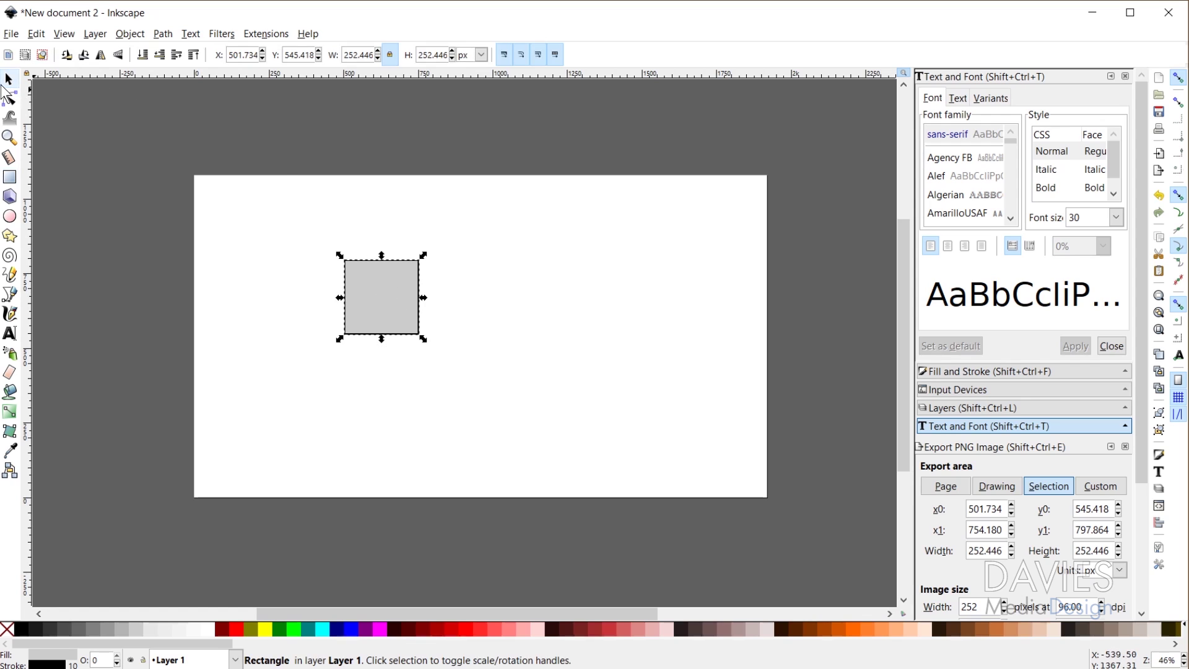
click(396, 283)
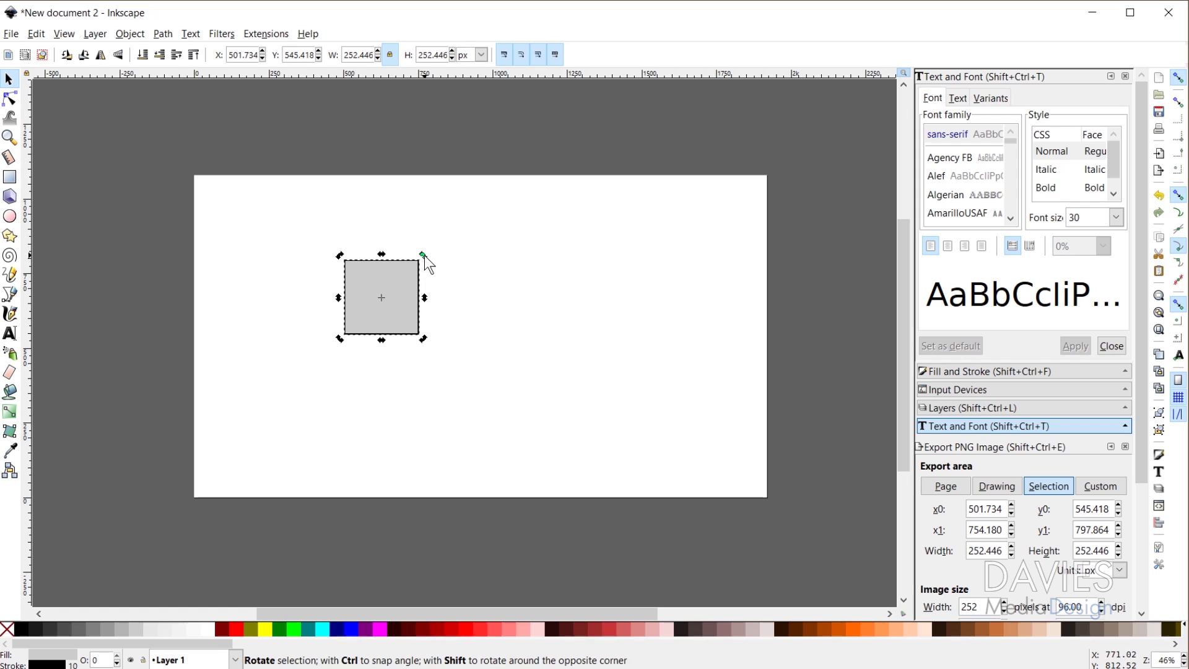
drag(425, 255, 454, 296)
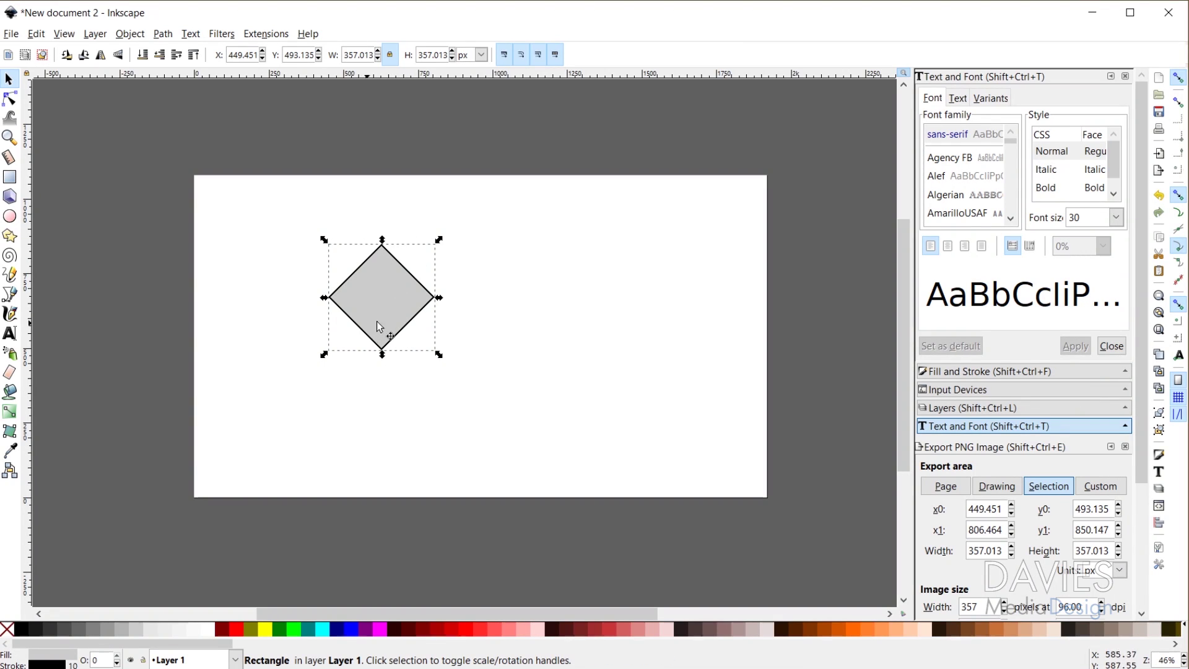
Reshape the rotated square into a narrow diamond of about 184 × 273 px and remove its fill
drag(382, 356, 386, 407)
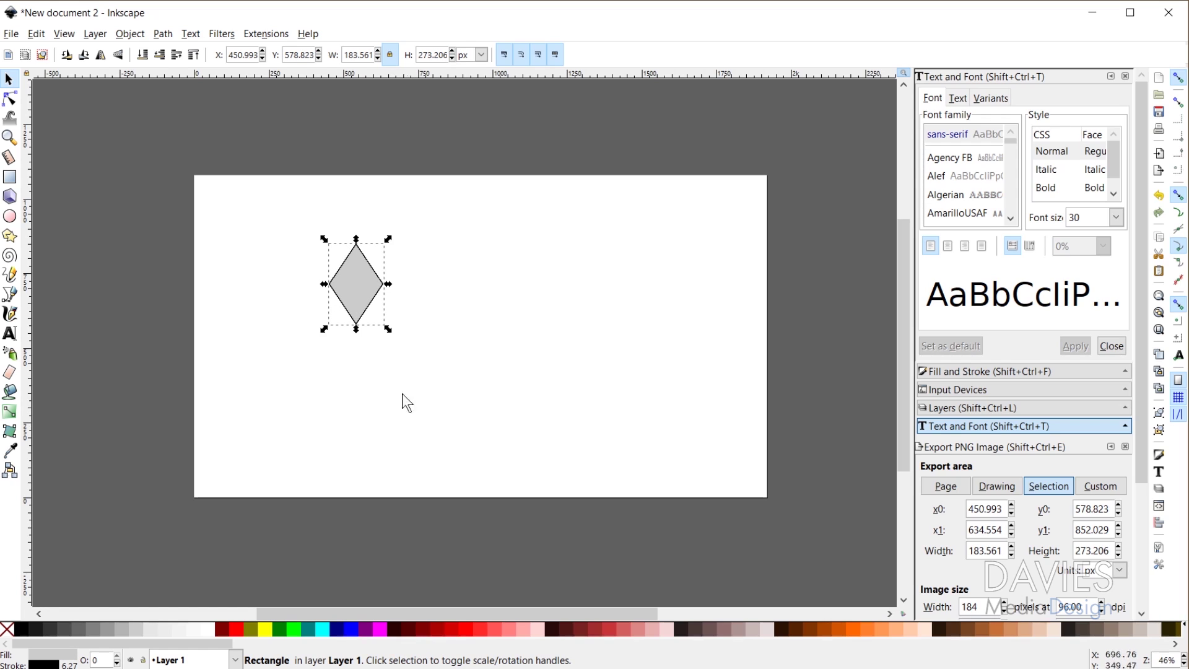
click(8, 631)
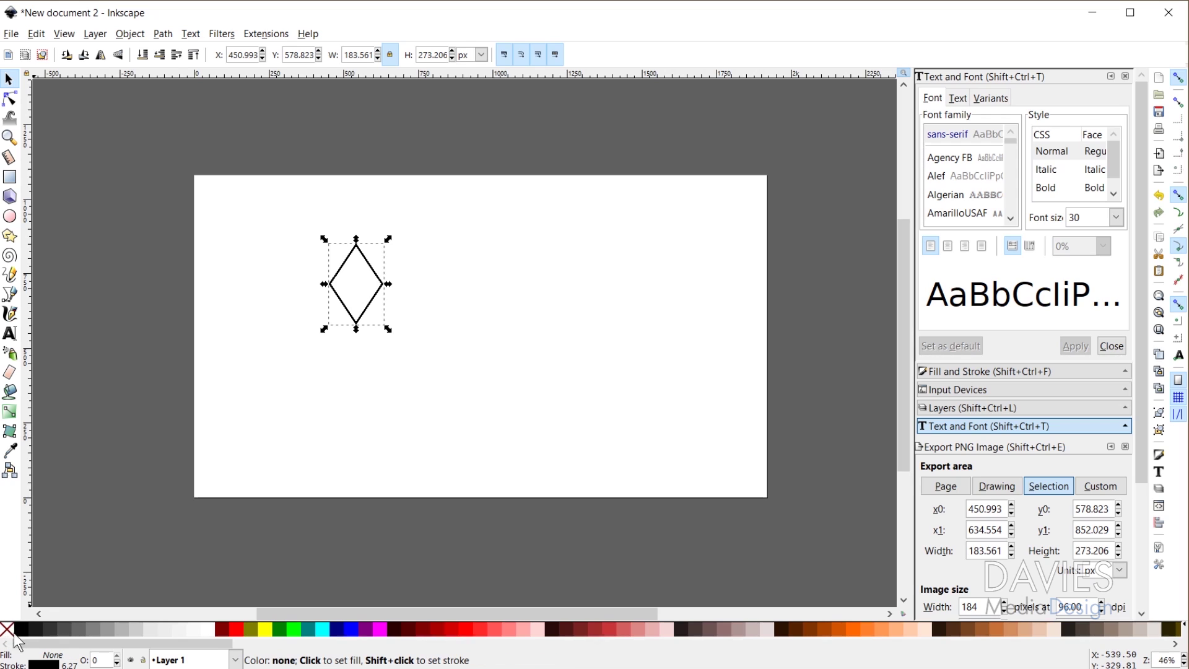
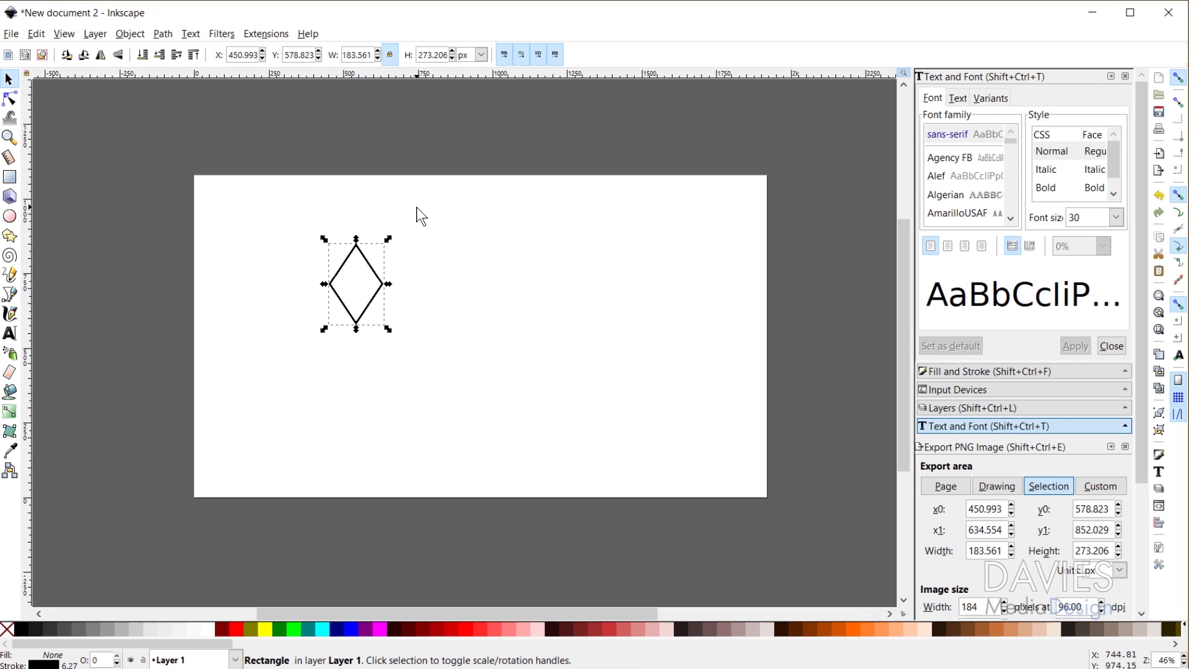
Make two successive duplicates of the diamond, each enlarged proportionally by multiplying its width by 1.618
key(Home)
key(Delete)
key(End)
text(*1.618)
key(Return)
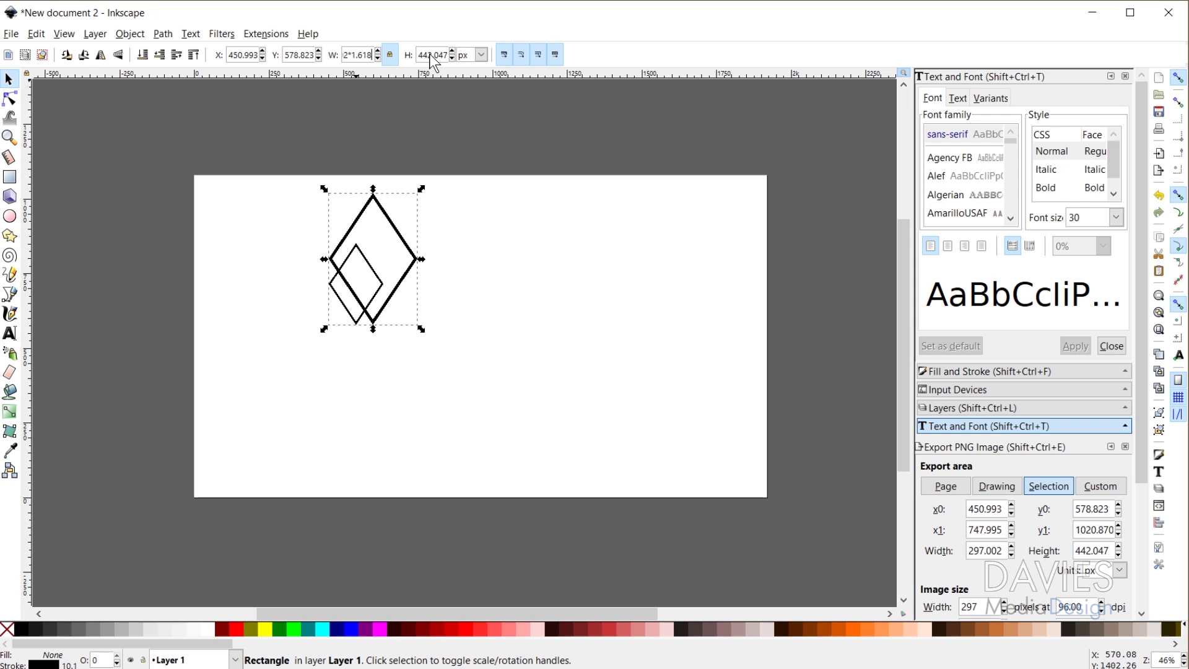
key(Return)
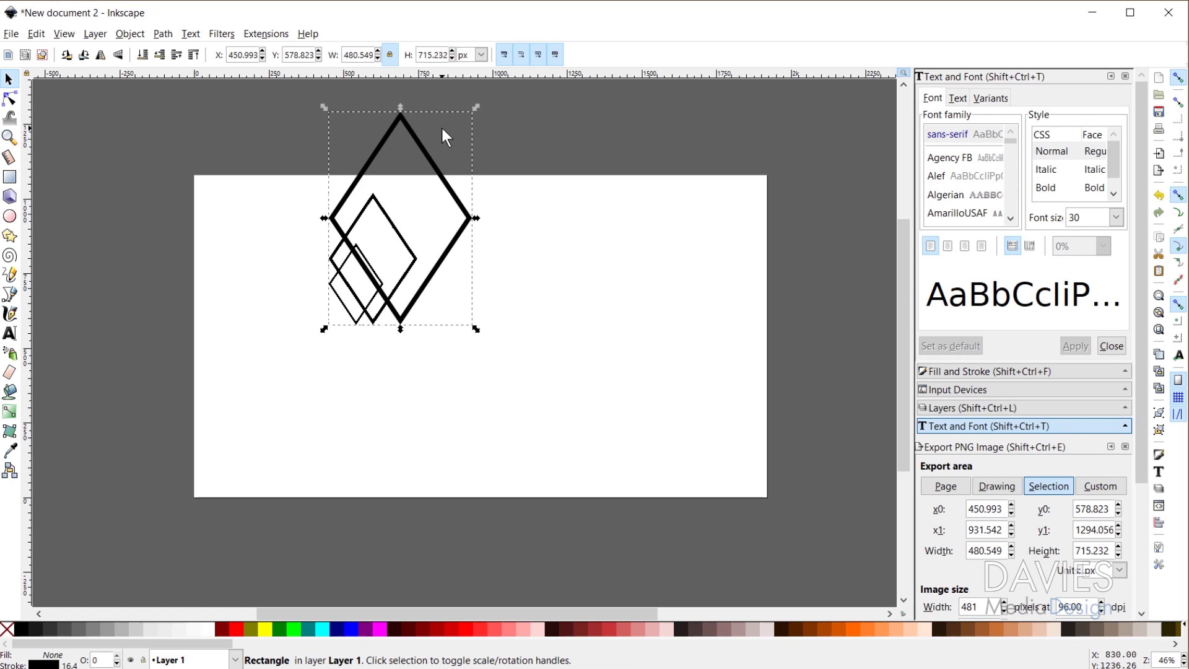
Duplicate the largest diamond once more and enlarge the copy proportionally by a factor of 1.618
click(516, 189)
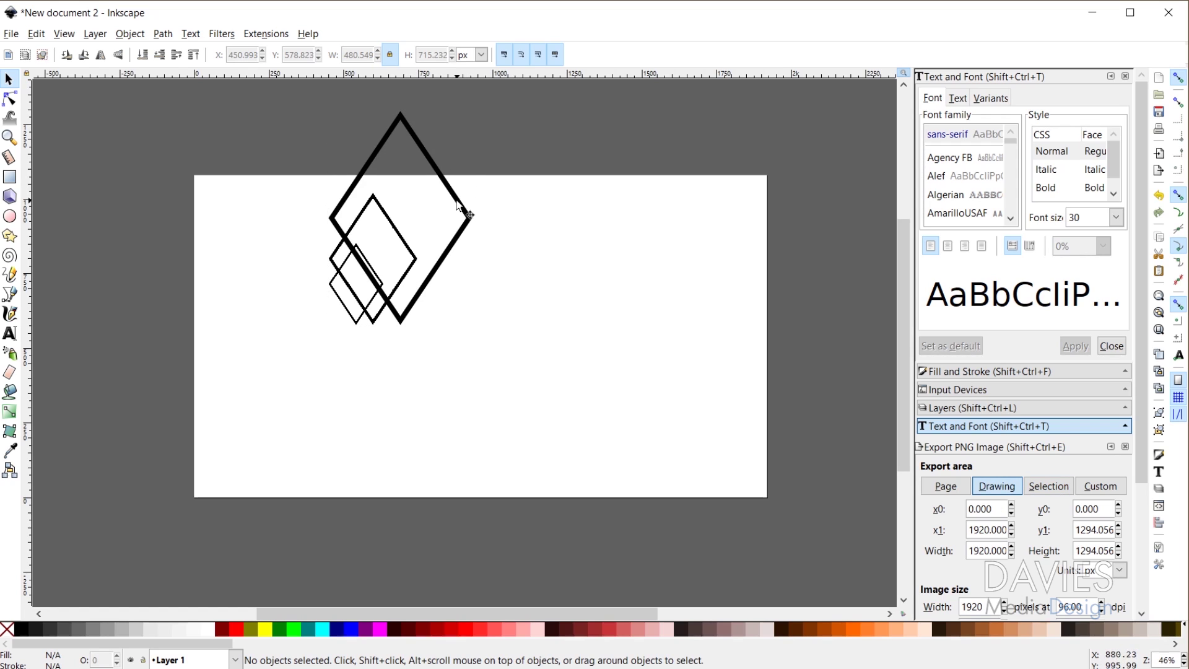
click(459, 205)
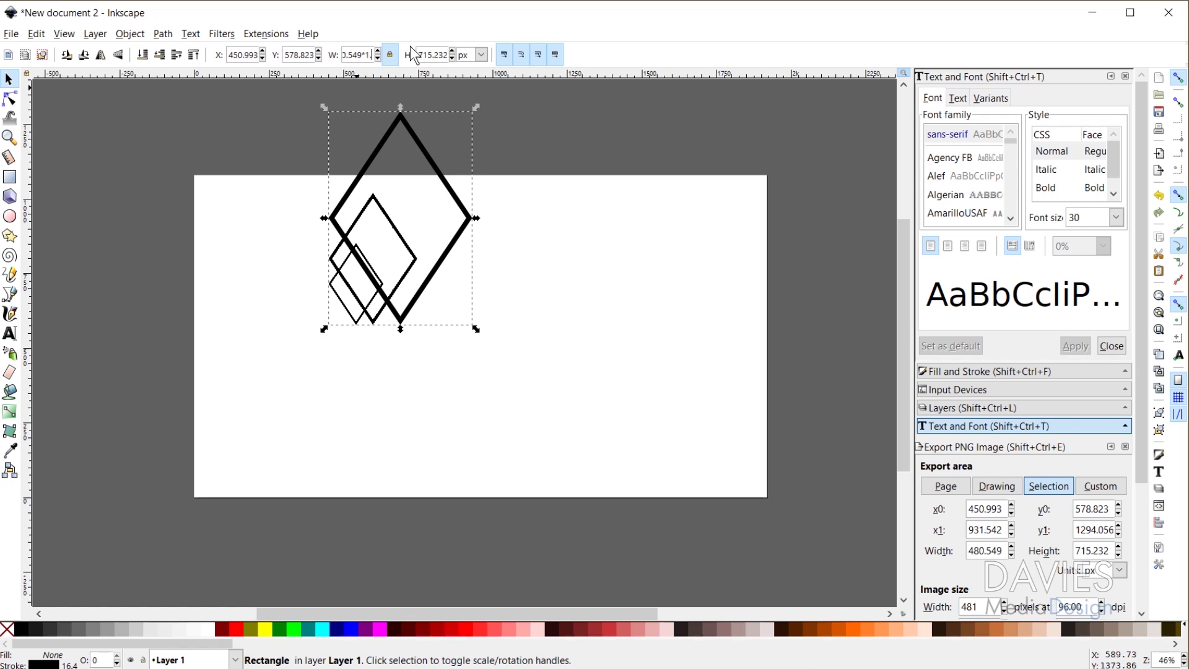
key(Return)
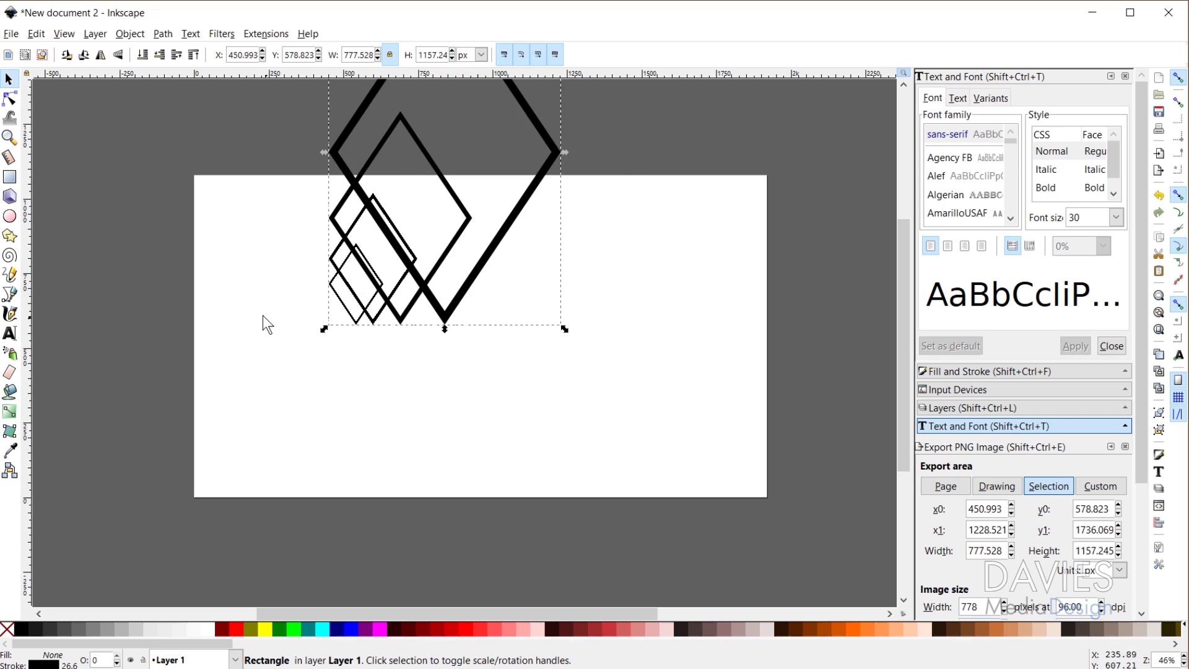
Select all four diamonds and centre them horizontally and vertically relative to the page
scroll(310, 353, up, 6)
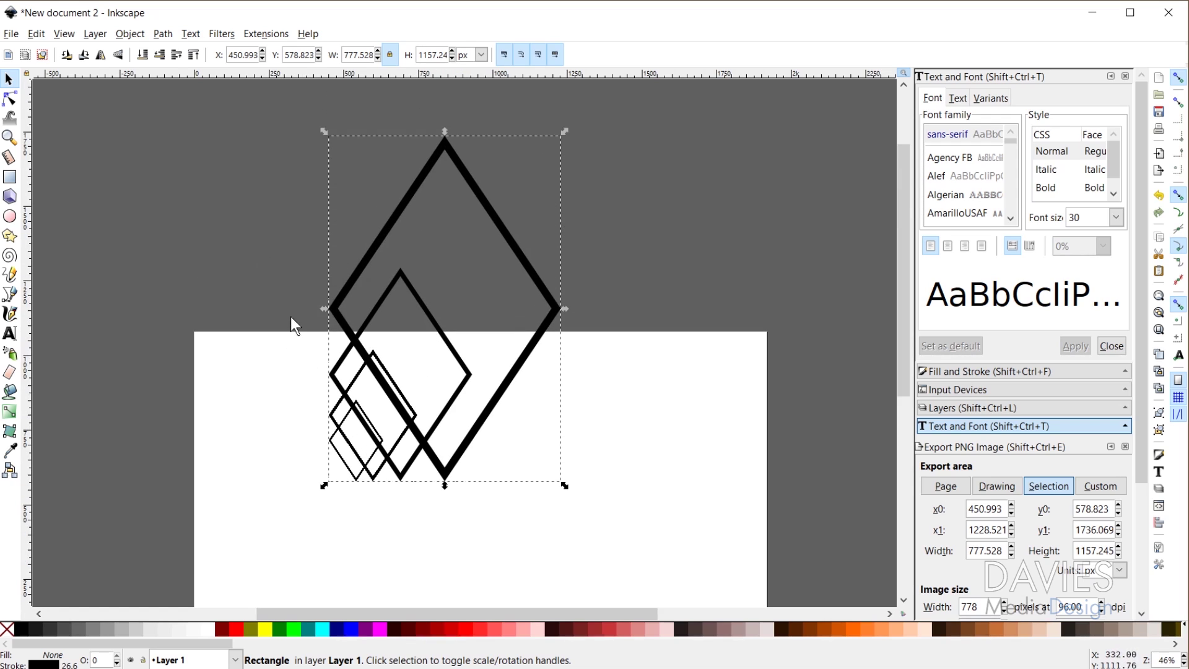
click(278, 283)
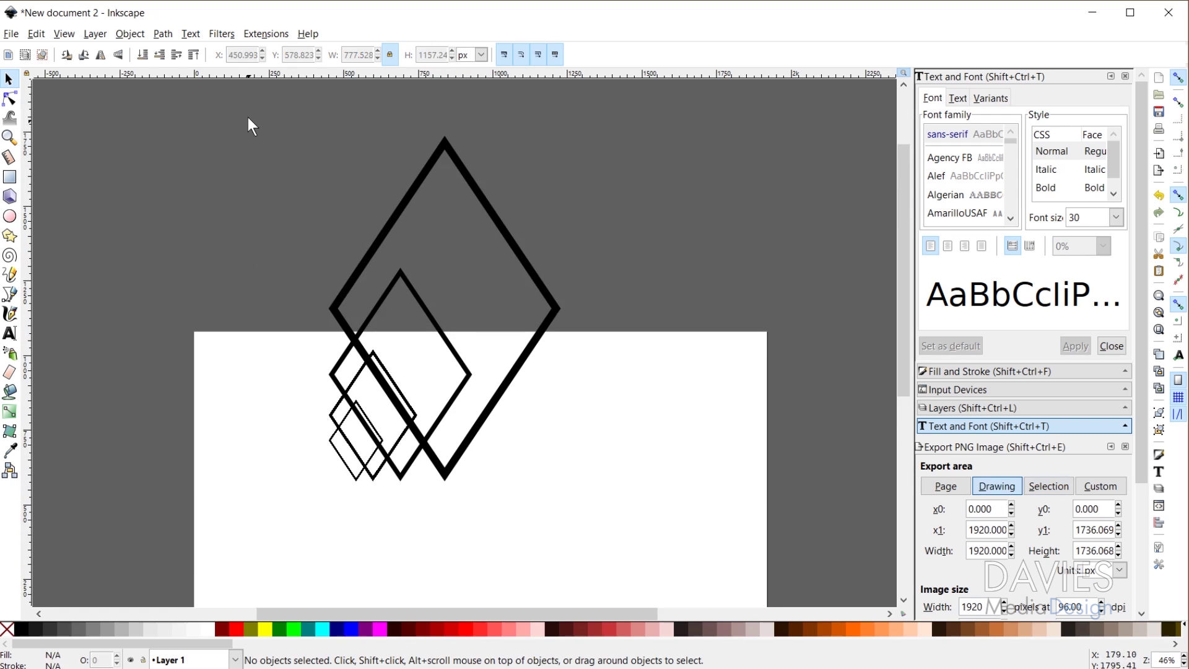
drag(226, 94, 685, 556)
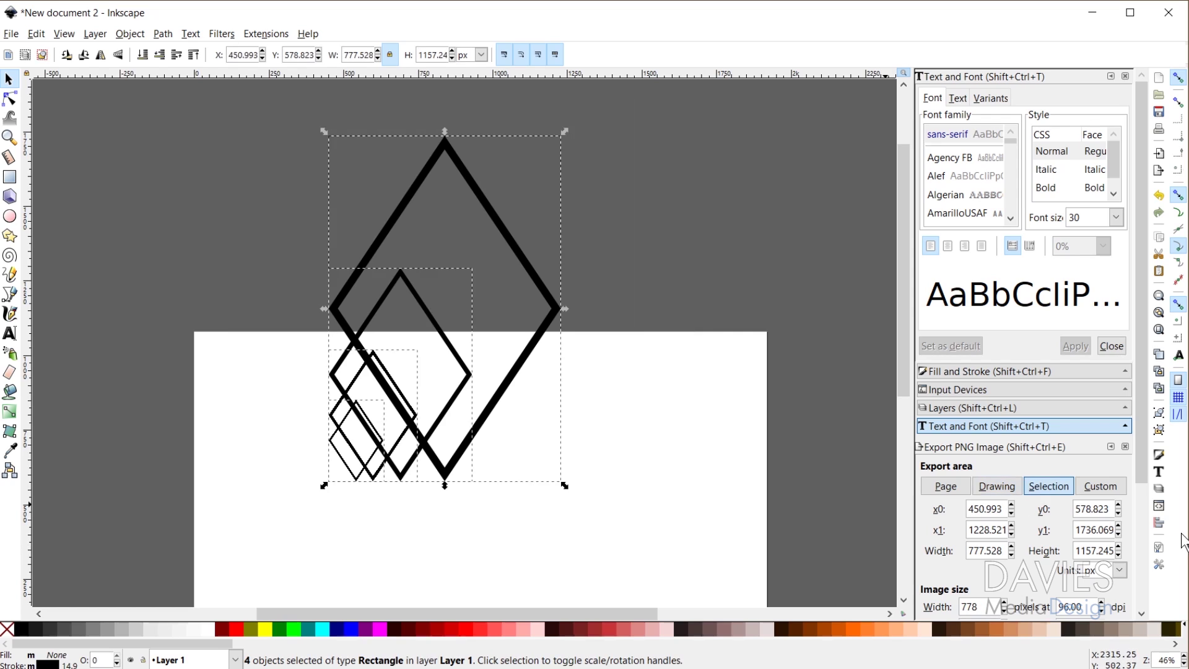
click(1159, 523)
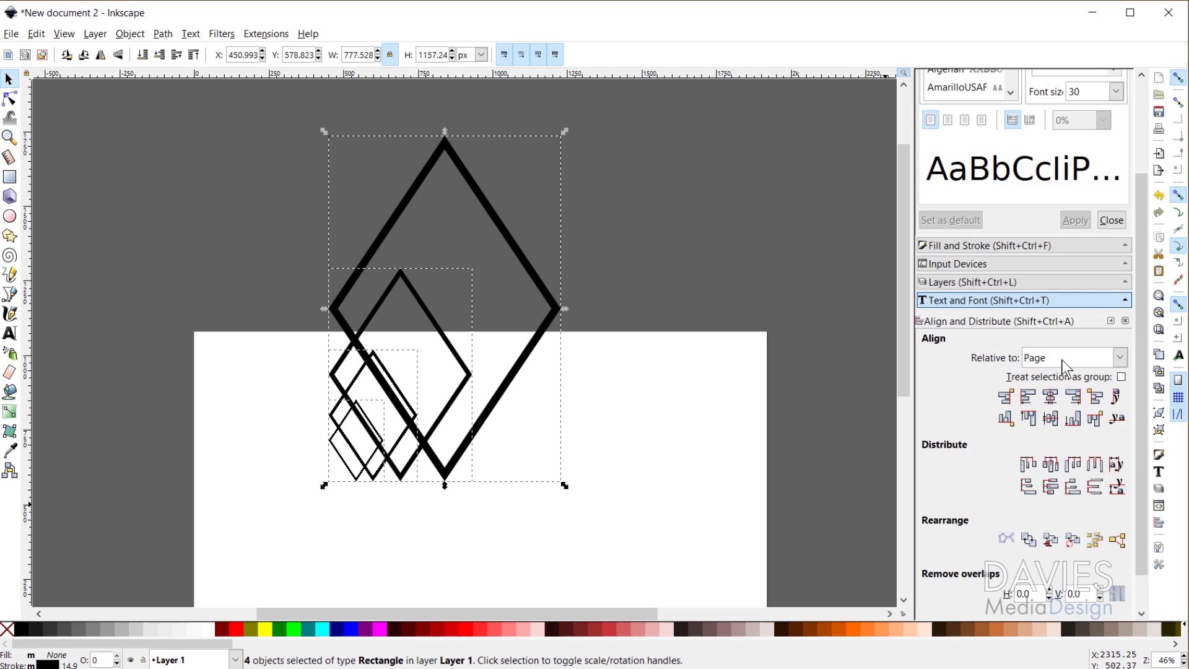
click(1051, 396)
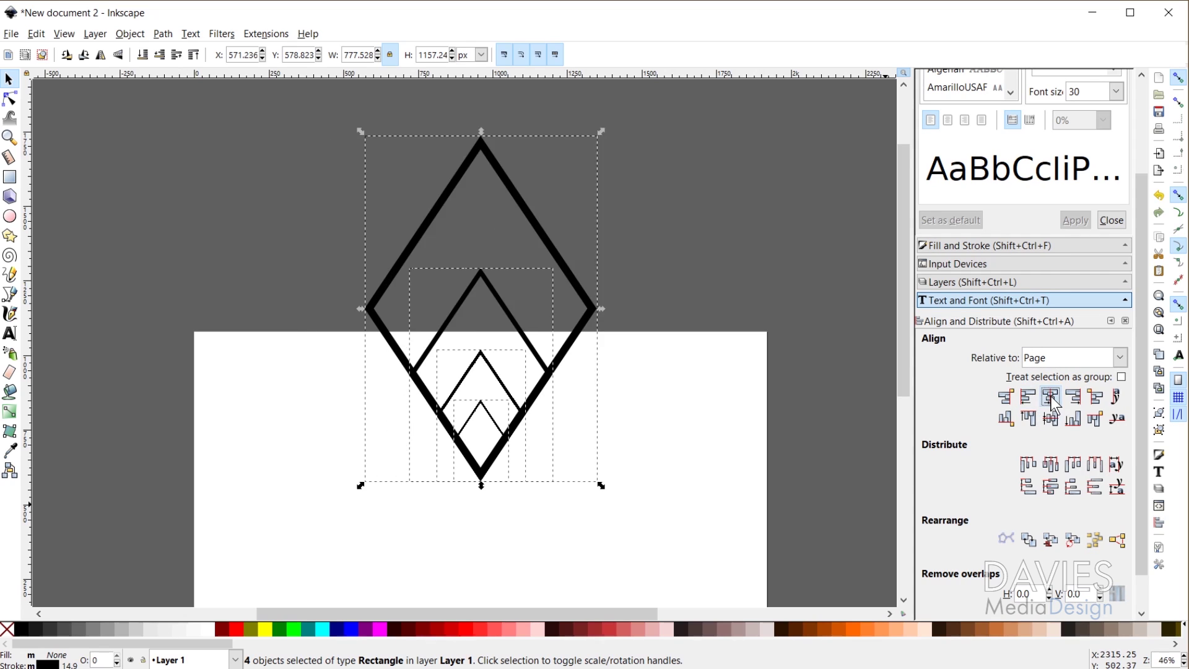
click(1050, 418)
Scale the four diamonds down proportionally around their centre to about 529 × 787 px overall so they fit the page
scroll(629, 386, down, 5)
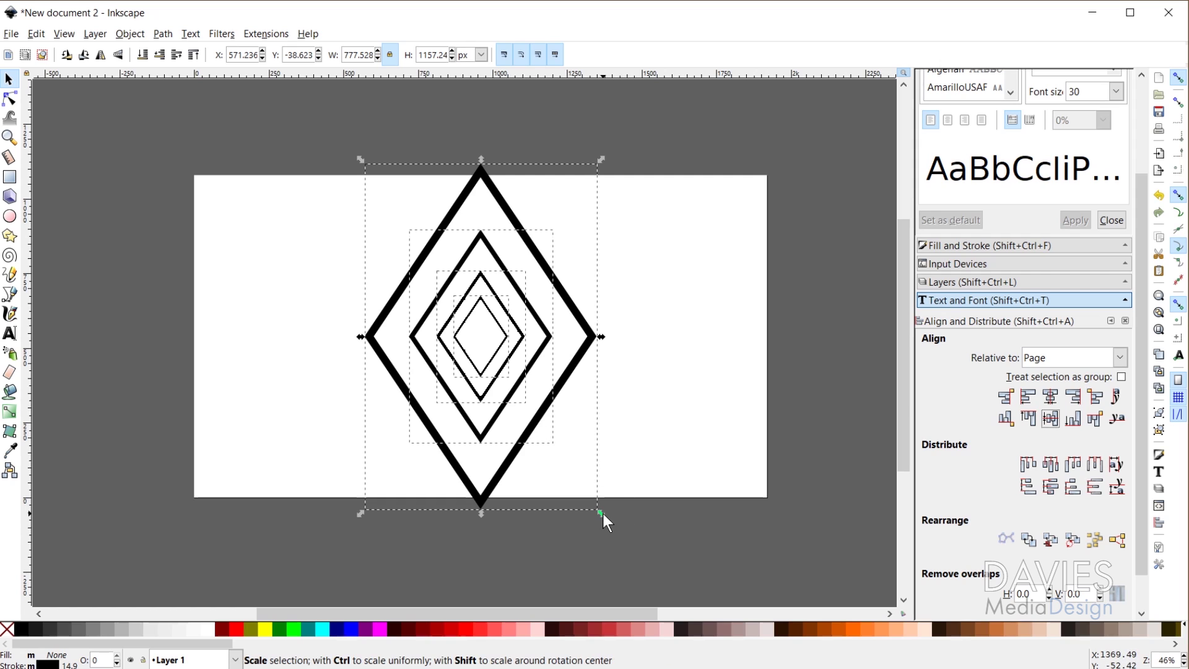
drag(602, 513, 566, 509)
key(ctrl+z)
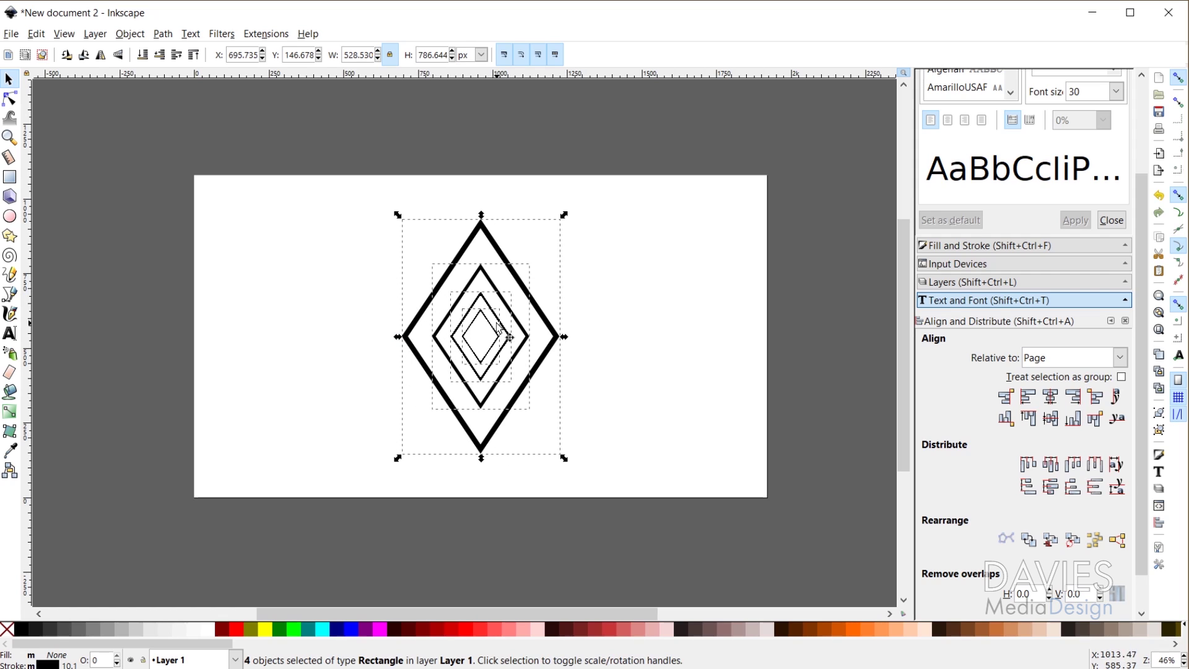
Set the stroke width of all four diamonds to 5 px and clear the selection
click(1159, 456)
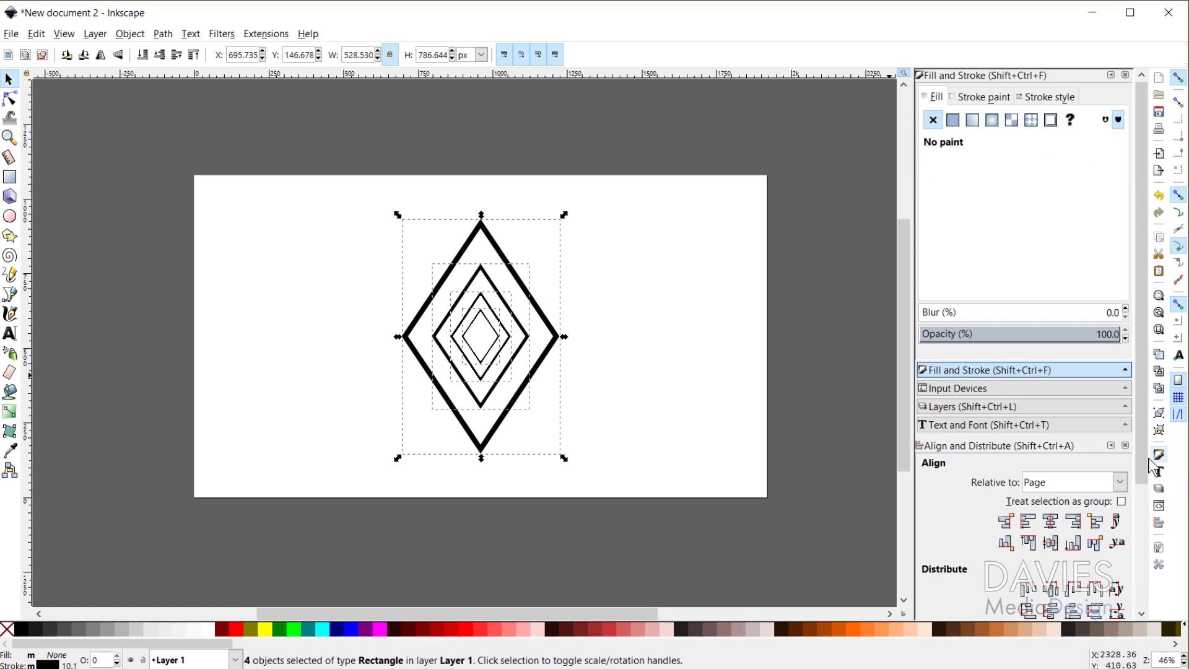
click(1060, 100)
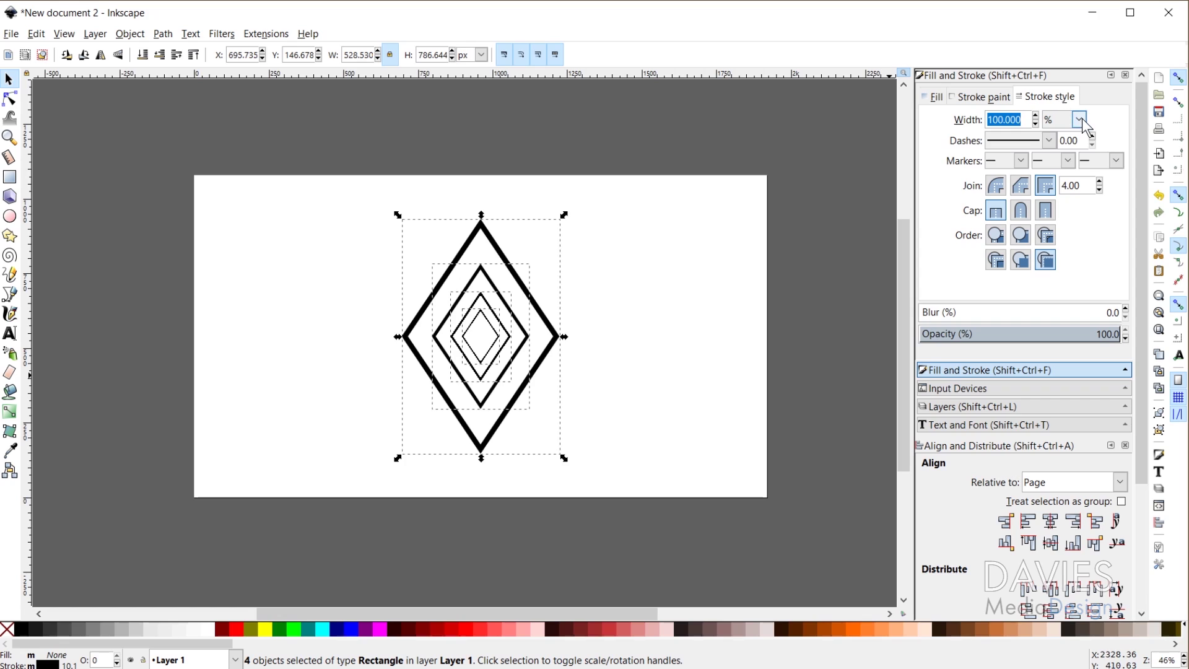
click(1079, 120)
click(1083, 238)
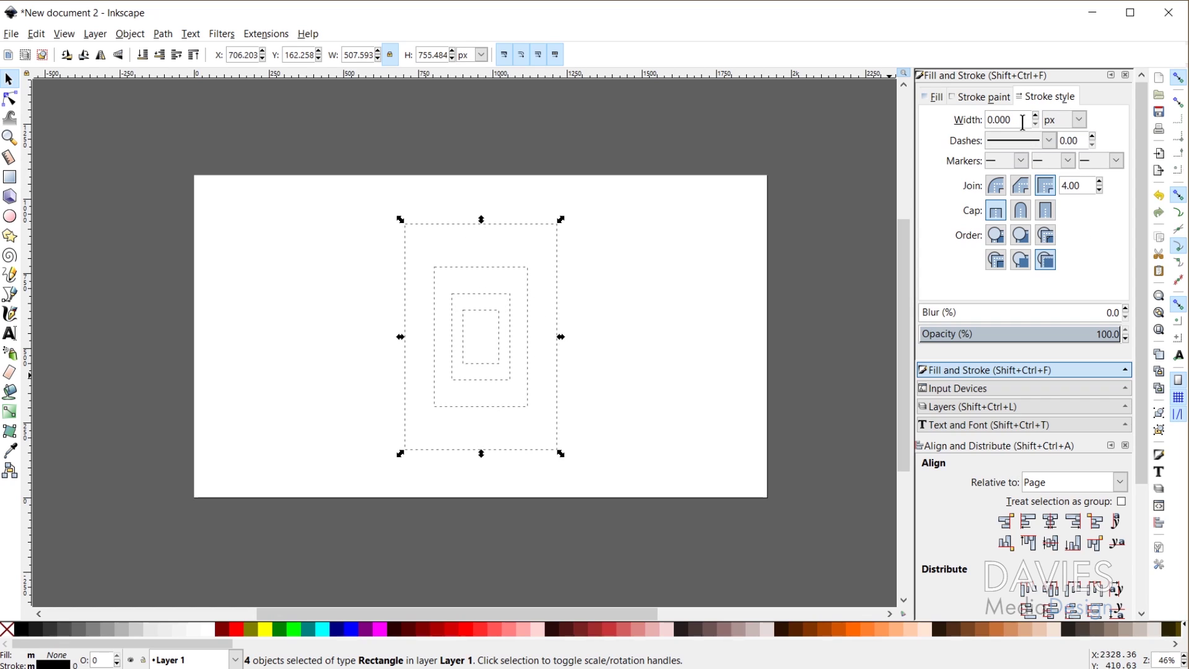
drag(1022, 121, 964, 122)
text(5)
key(Return)
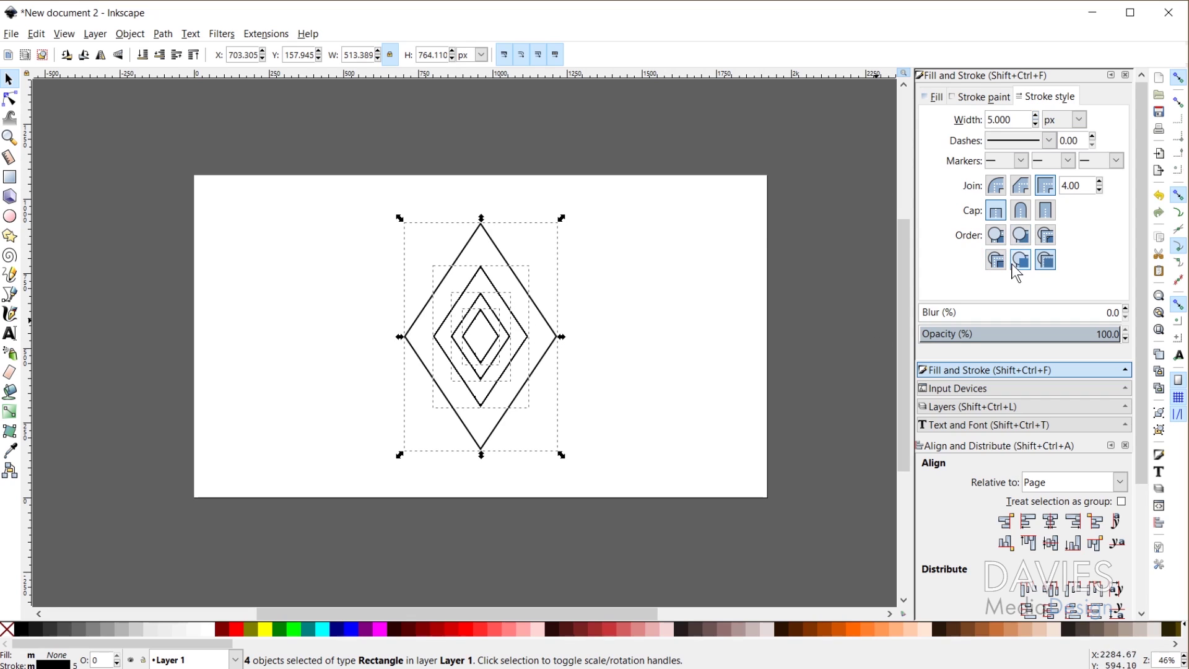
click(696, 272)
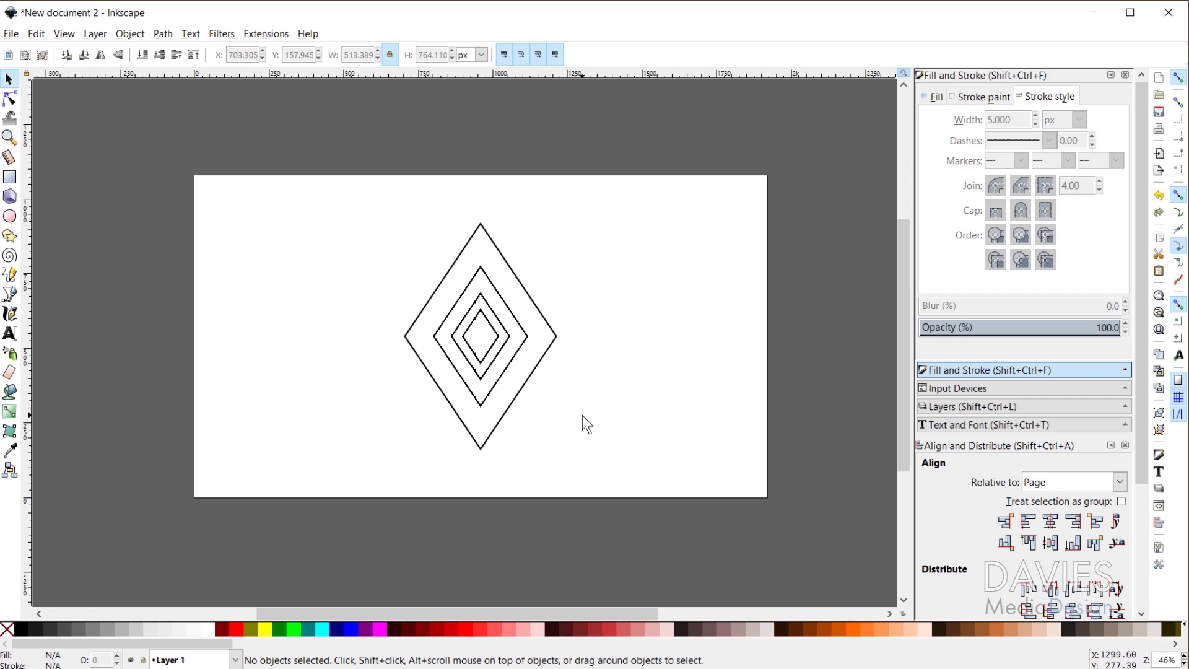
Scale all four diamonds down proportionally around their shared centre to about 294 × 438 px overall and clear the selection
scroll(507, 359, up, 1)
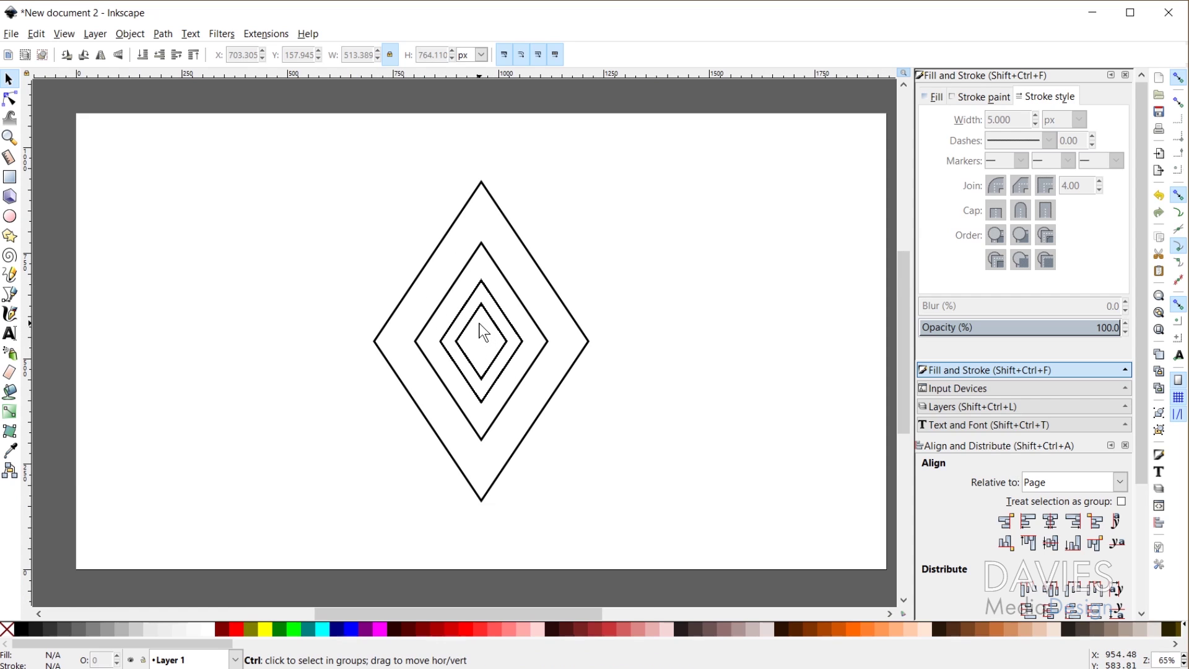
drag(509, 370, 321, 133)
drag(578, 467, 684, 561)
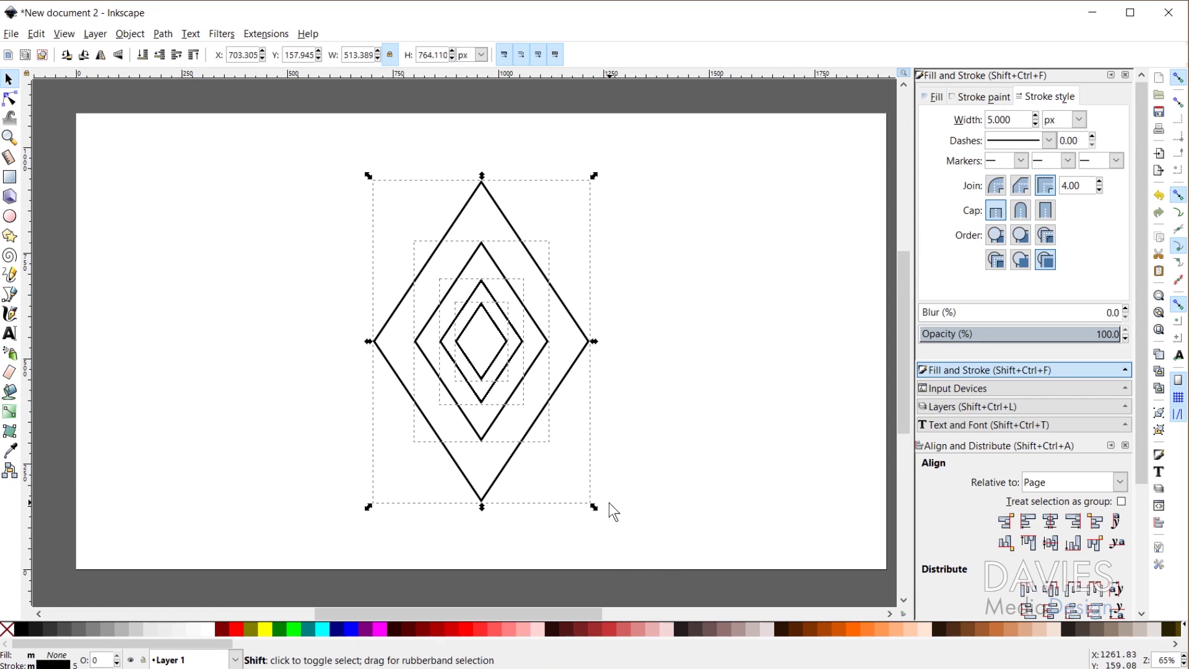
drag(593, 508, 547, 485)
click(631, 462)
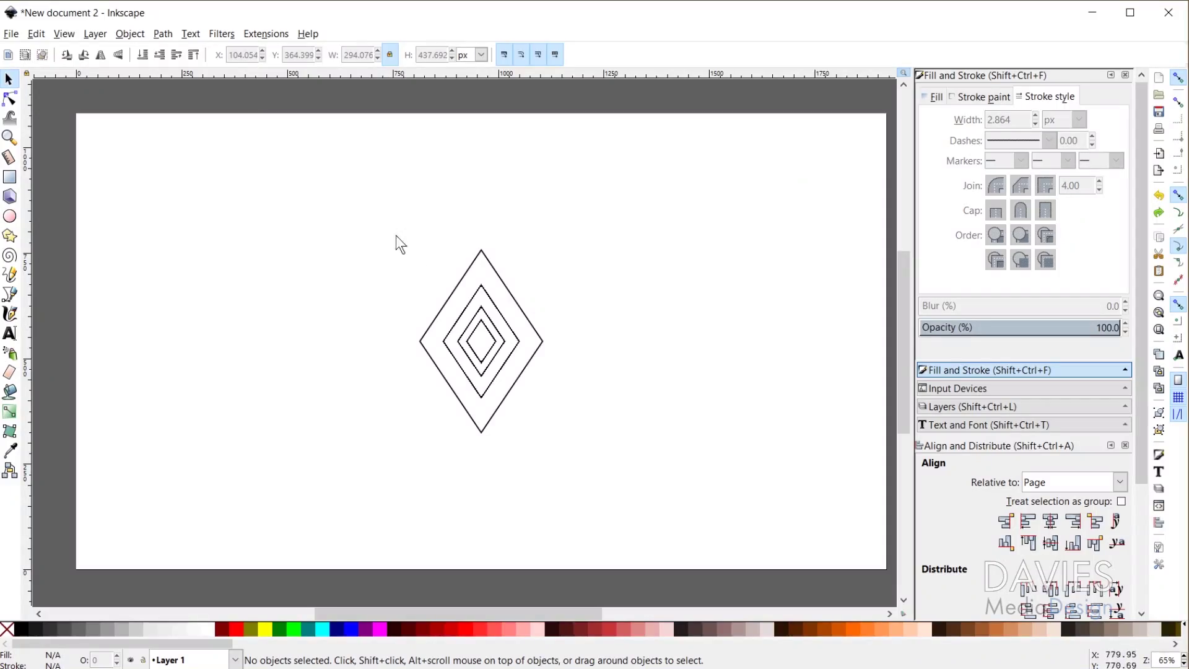
Move the four concentric diamonds straight across to the left side of the page, leaving the rest of it empty
drag(364, 216, 582, 480)
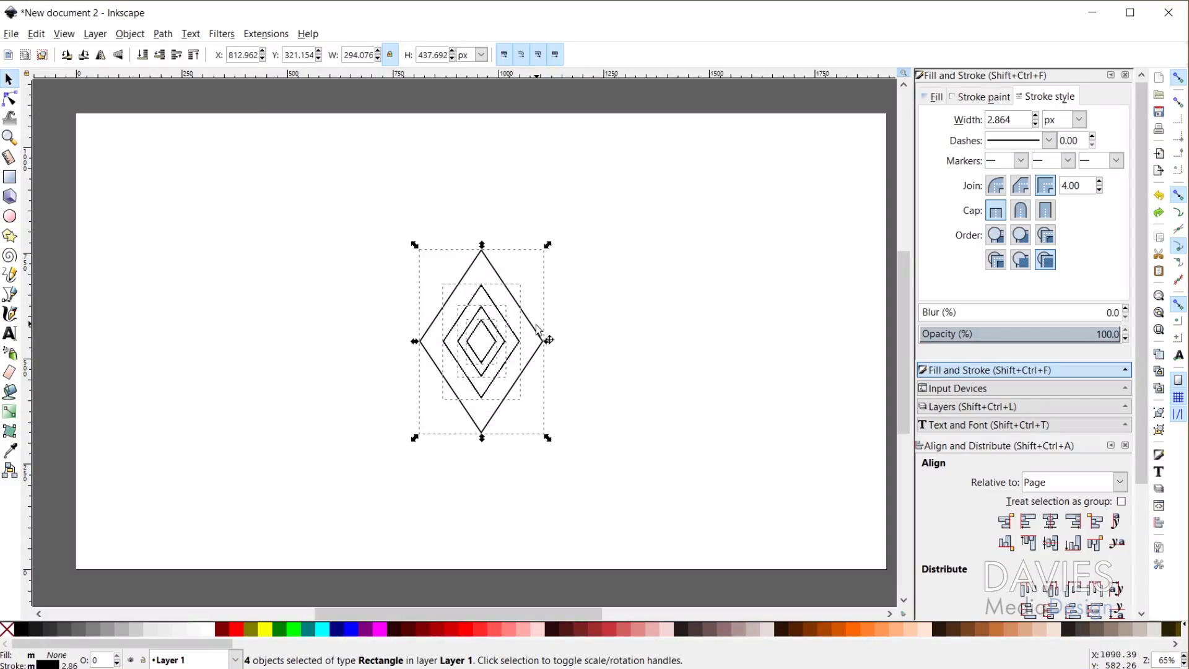
drag(540, 339, 228, 310)
click(312, 304)
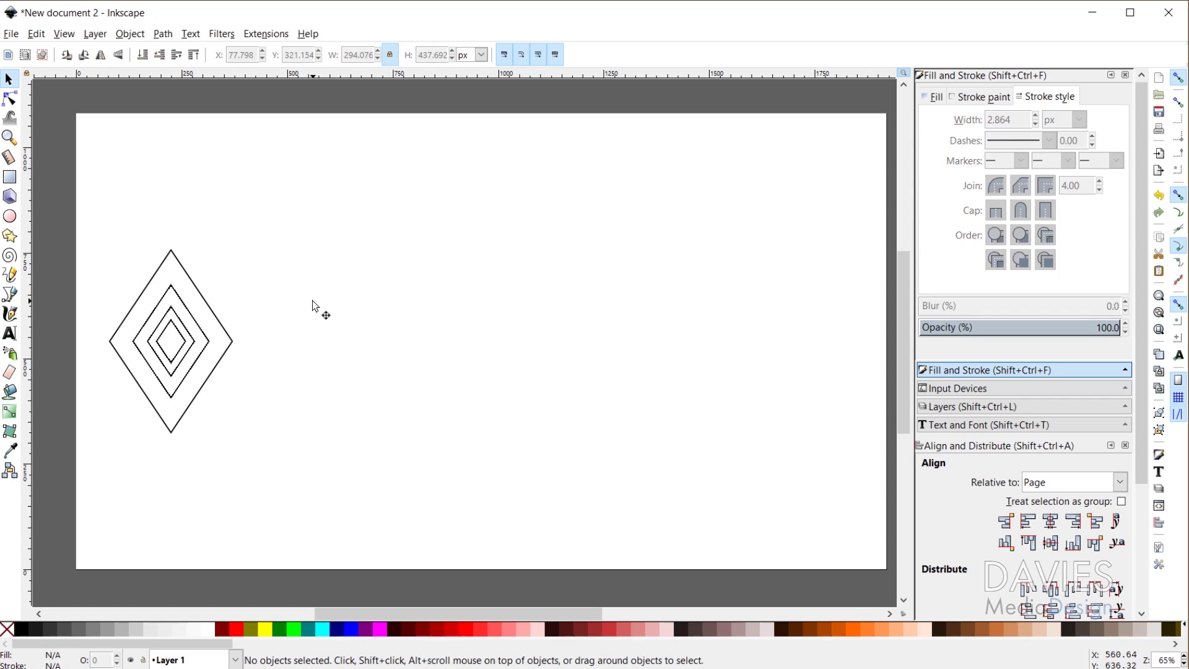
Place five copies of the largest diamond on the empty page area, edges snapped together, with two above and three below
click(224, 324)
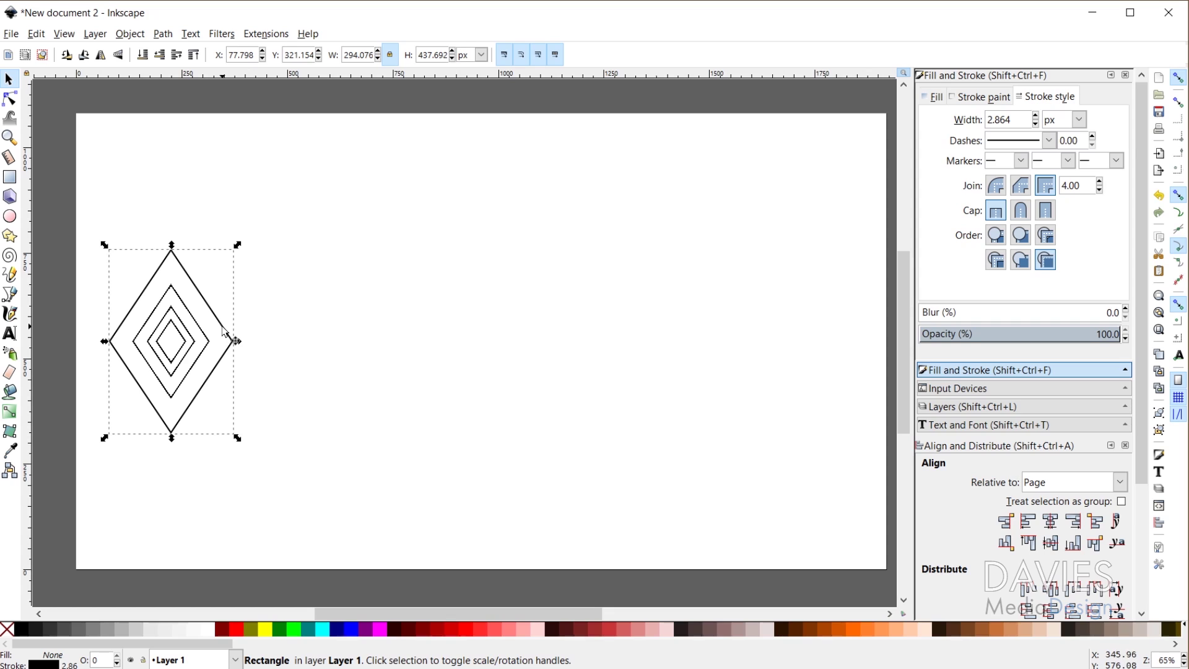
mouse_move(222, 325)
mouse_down()
mouse_move(587, 326)
mouse_move(512, 325)
mouse_move(541, 312)
mouse_move(528, 278)
mouse_move(538, 301)
mouse_move(522, 295)
mouse_move(462, 383)
mouse_up()
key(ctrl+d)
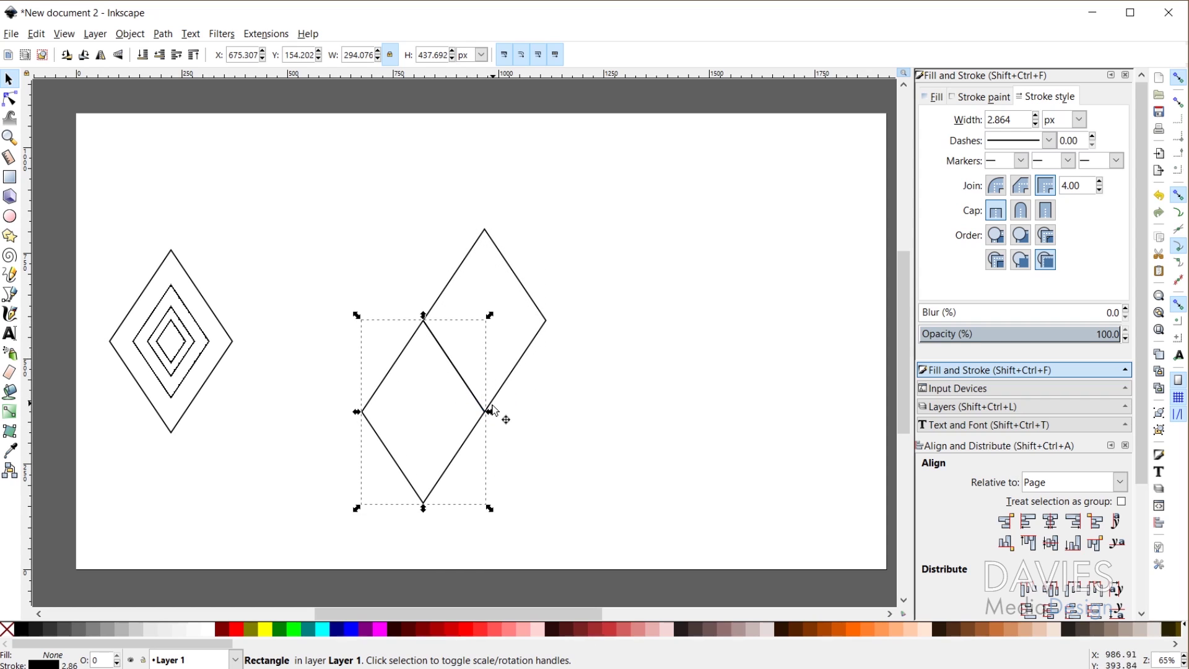
click(1177, 380)
click(1180, 248)
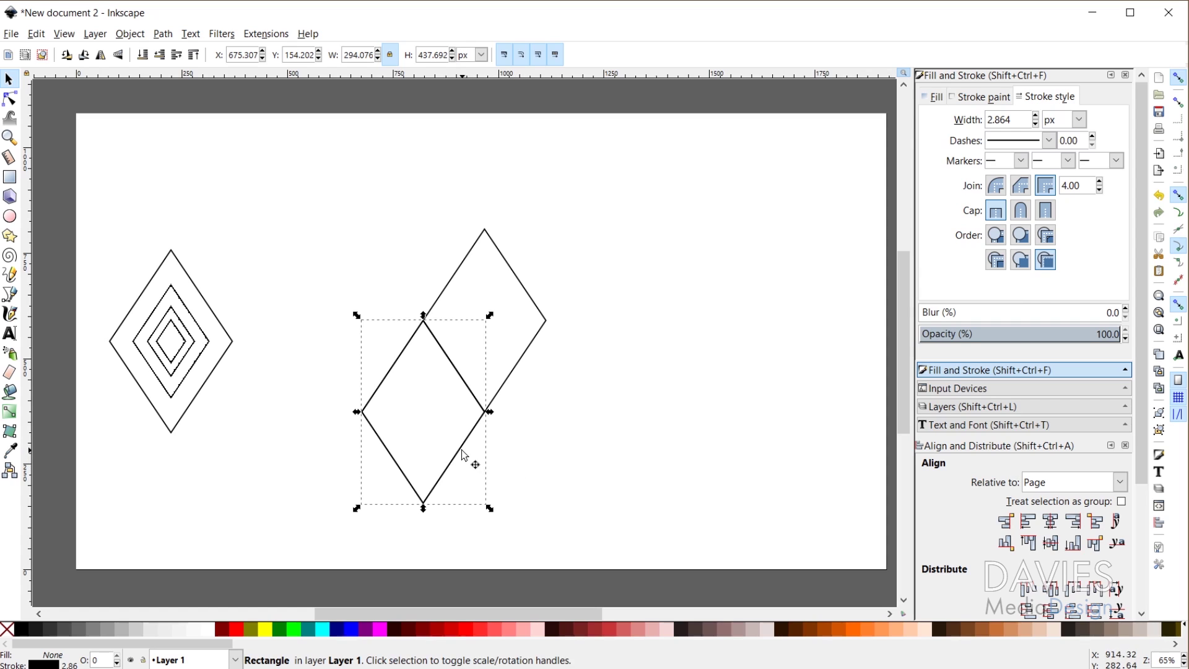
drag(462, 453, 585, 454)
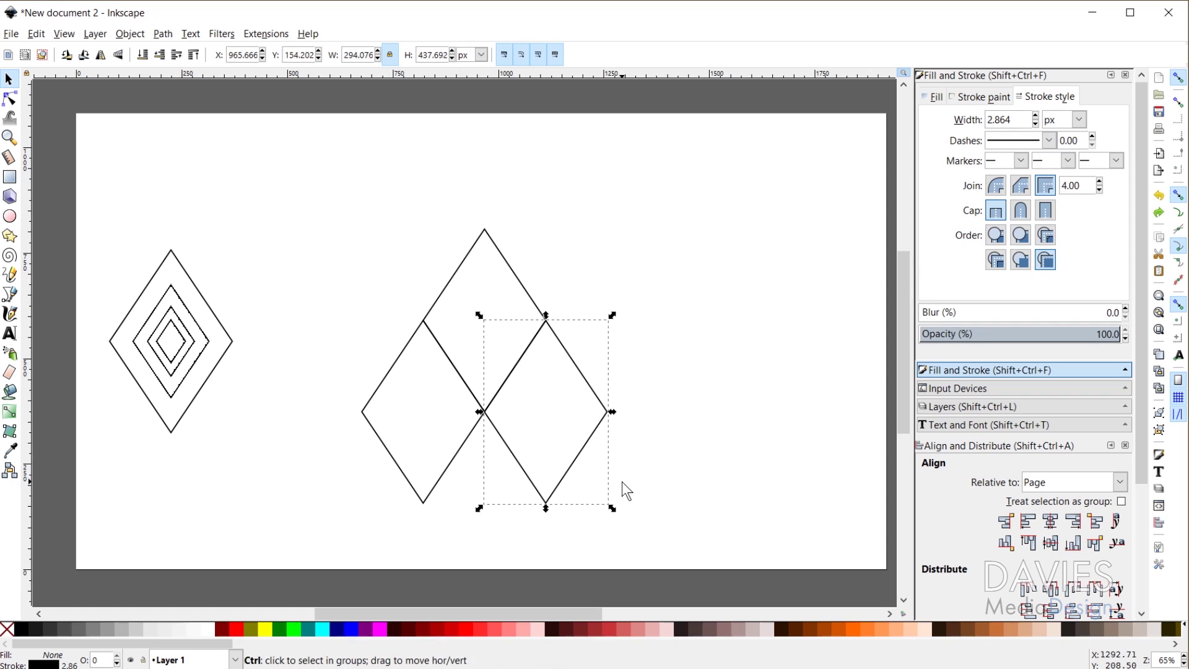
drag(582, 380, 650, 286)
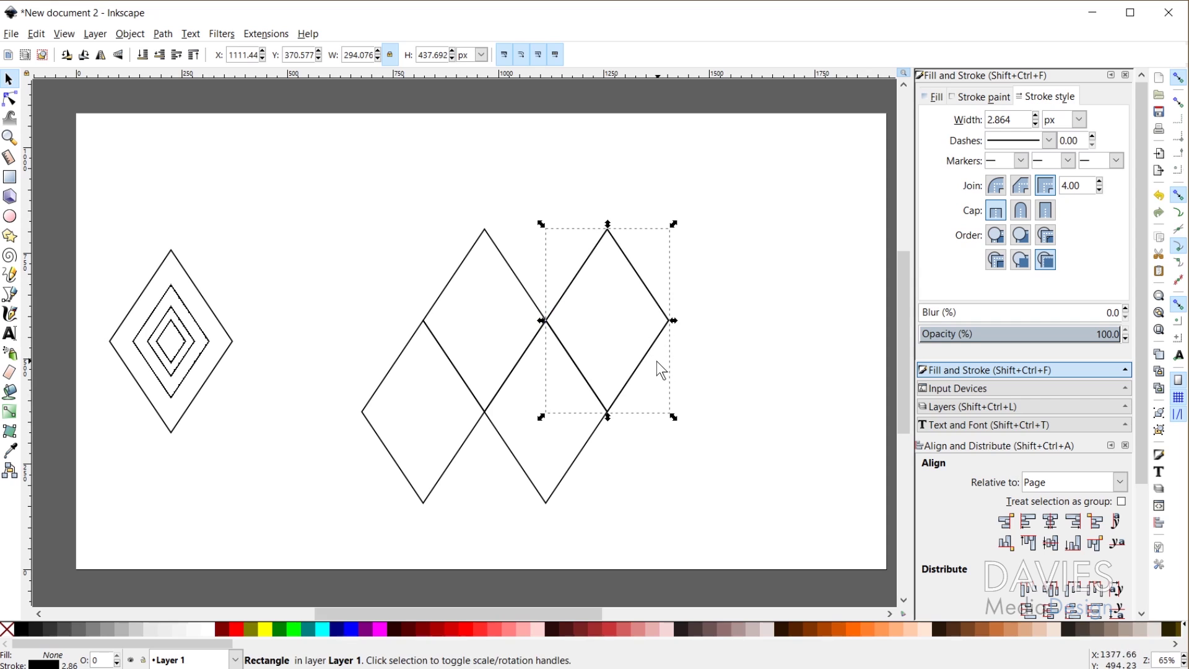
drag(650, 363, 712, 446)
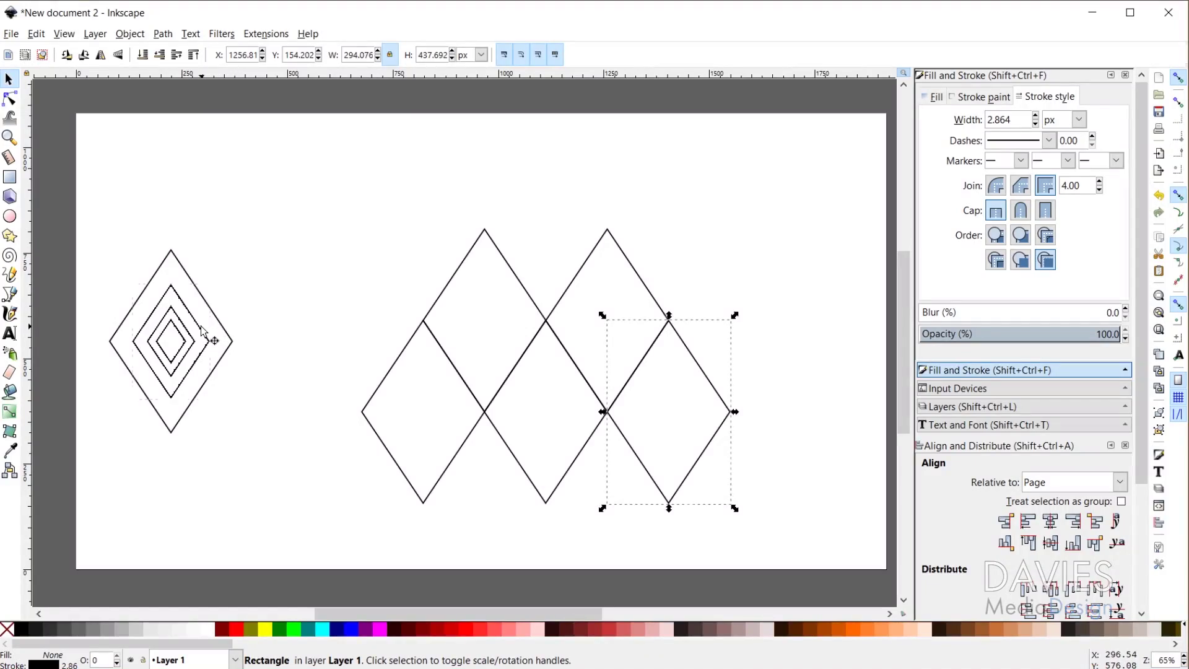
Snap a copy of the second-largest diamond between the two upper diamonds, and copies of the third-largest into all three peaks
click(209, 339)
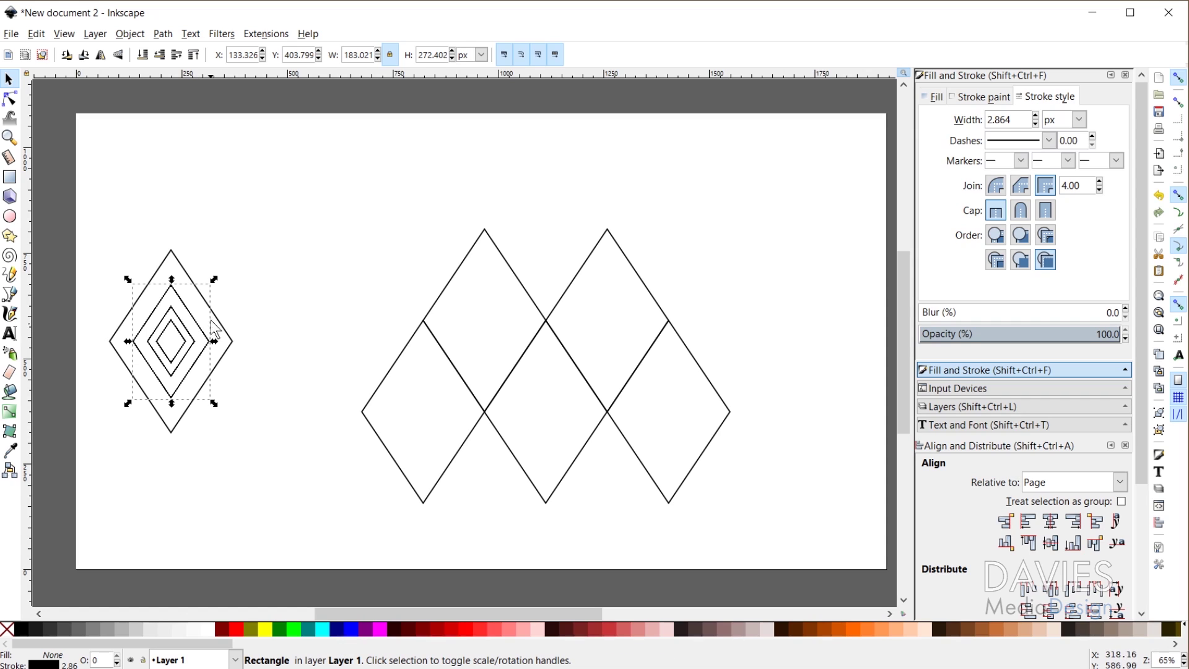
drag(199, 326, 578, 250)
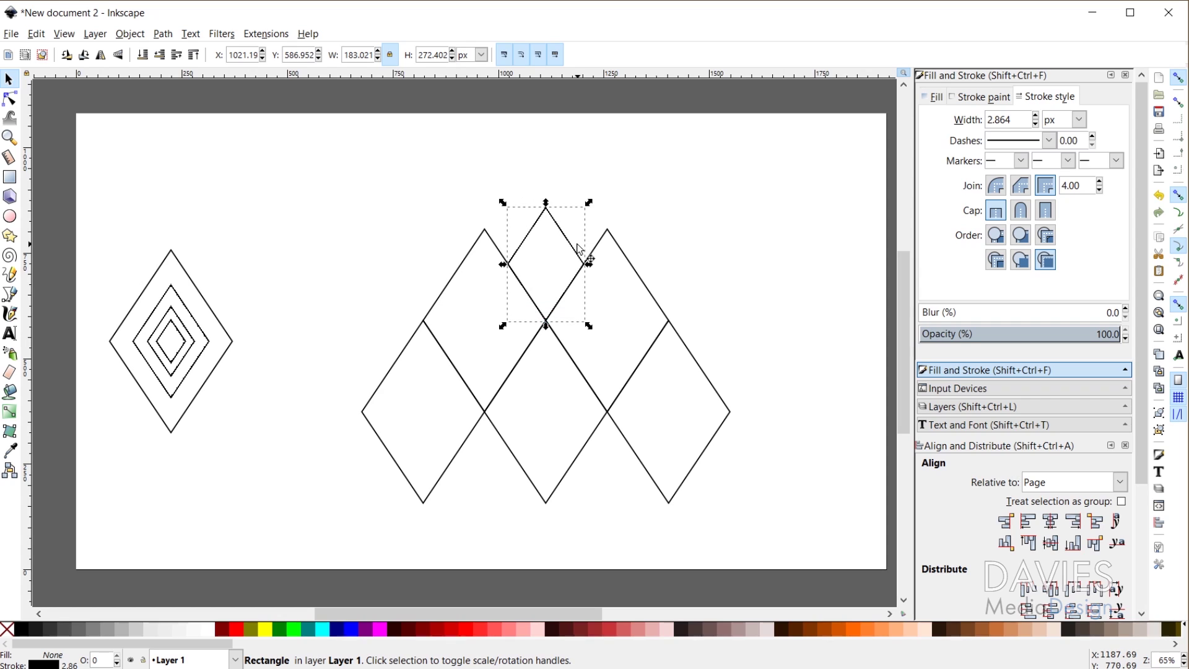
click(188, 334)
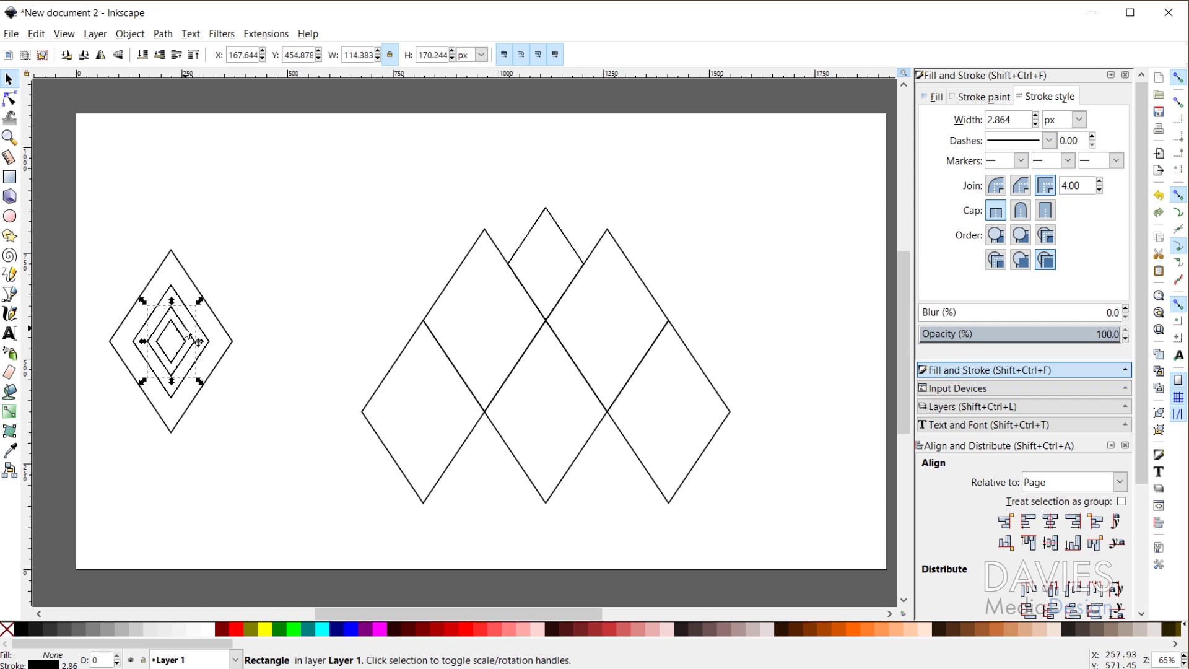
key(ctrl)
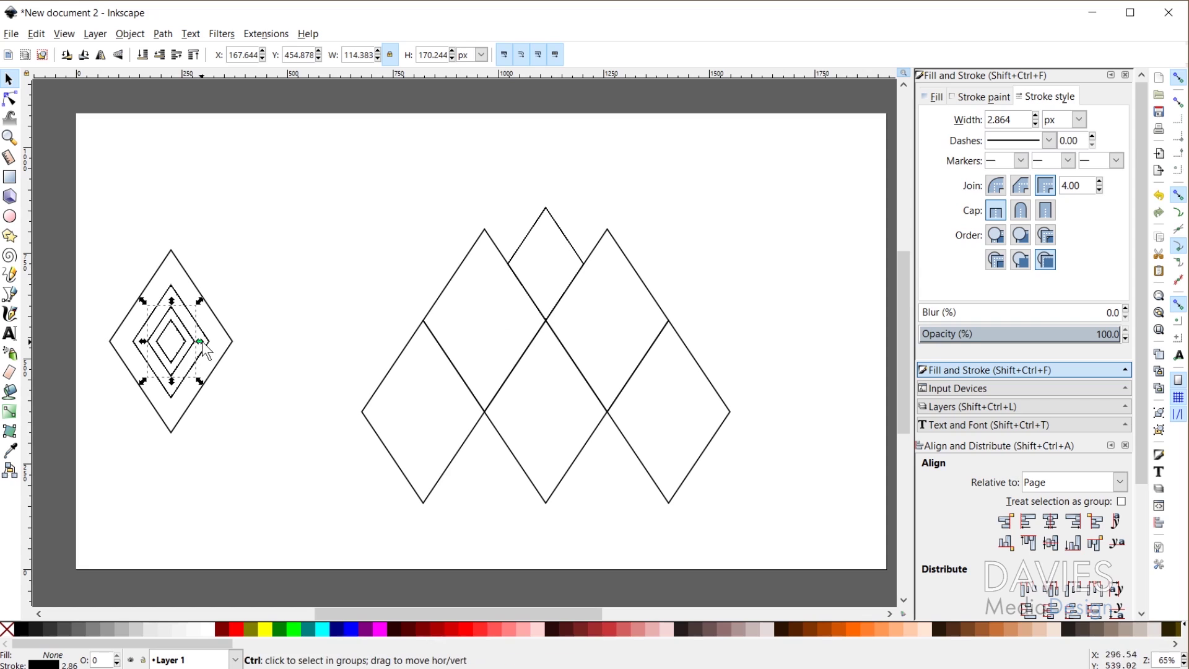
drag(191, 335, 503, 257)
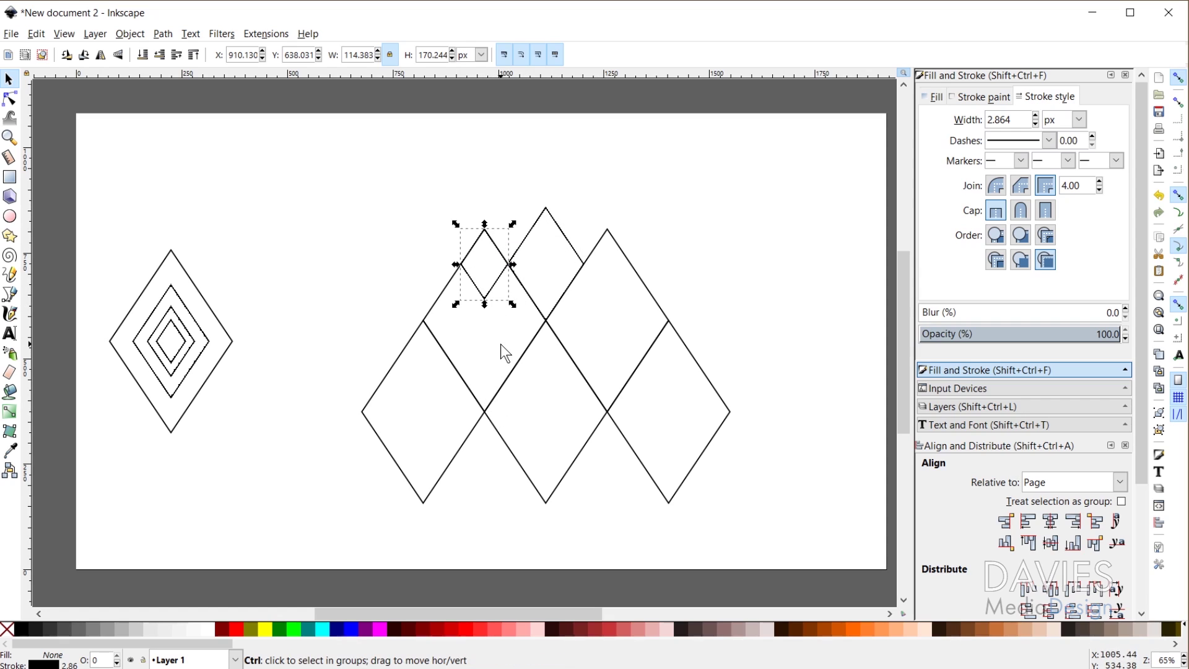
drag(496, 280, 623, 280)
key(ctrl+d)
click(563, 261)
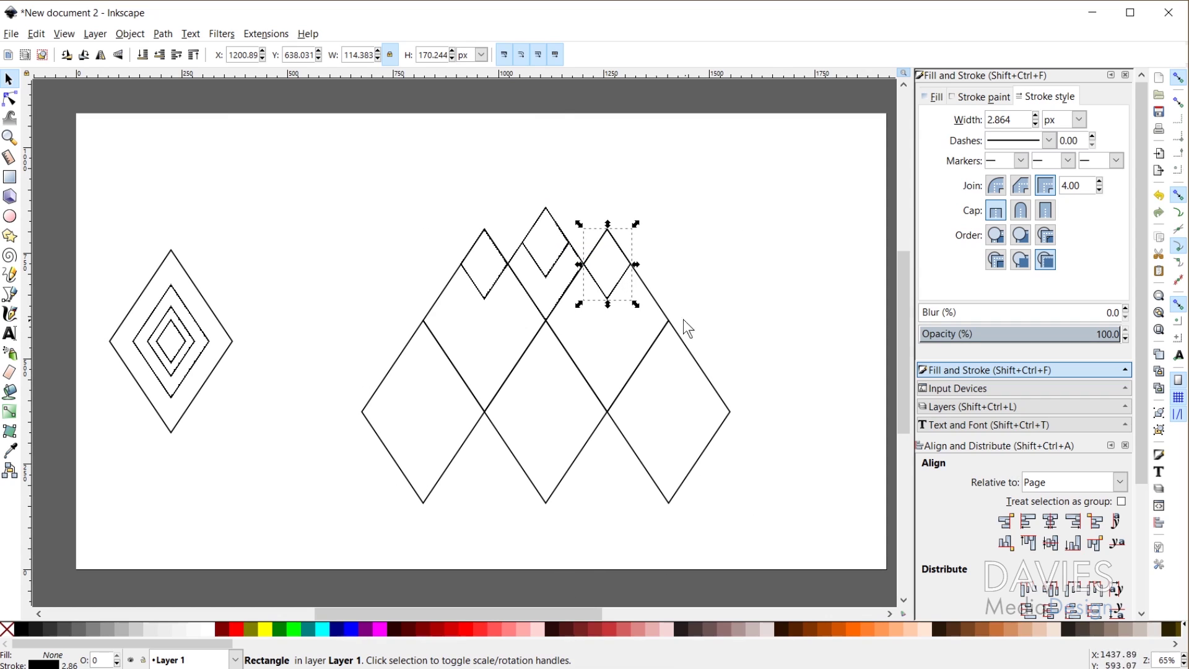
click(177, 327)
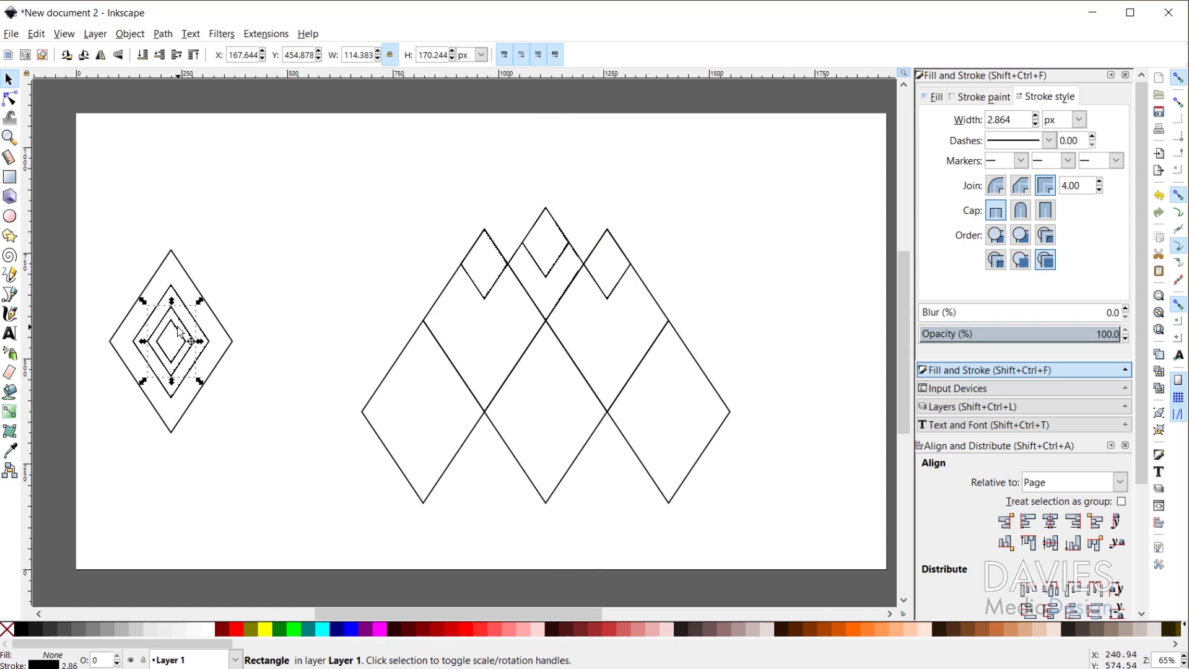
click(183, 339)
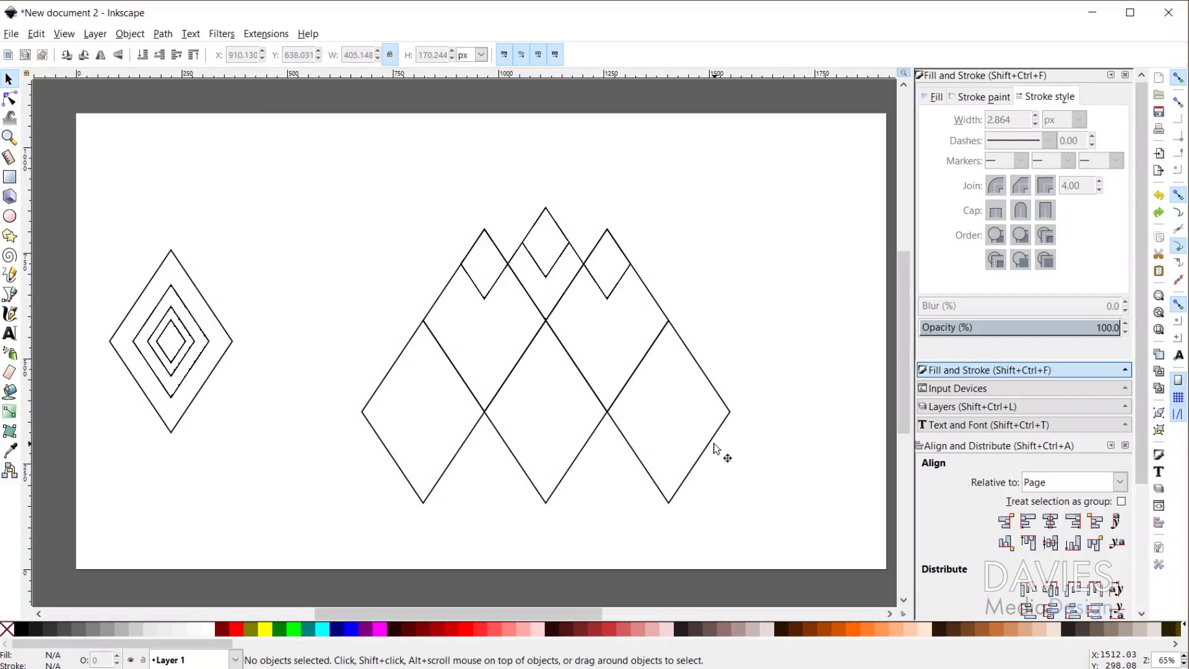
Fill the middle diamond of the lower row with black and remove its stroke
click(577, 460)
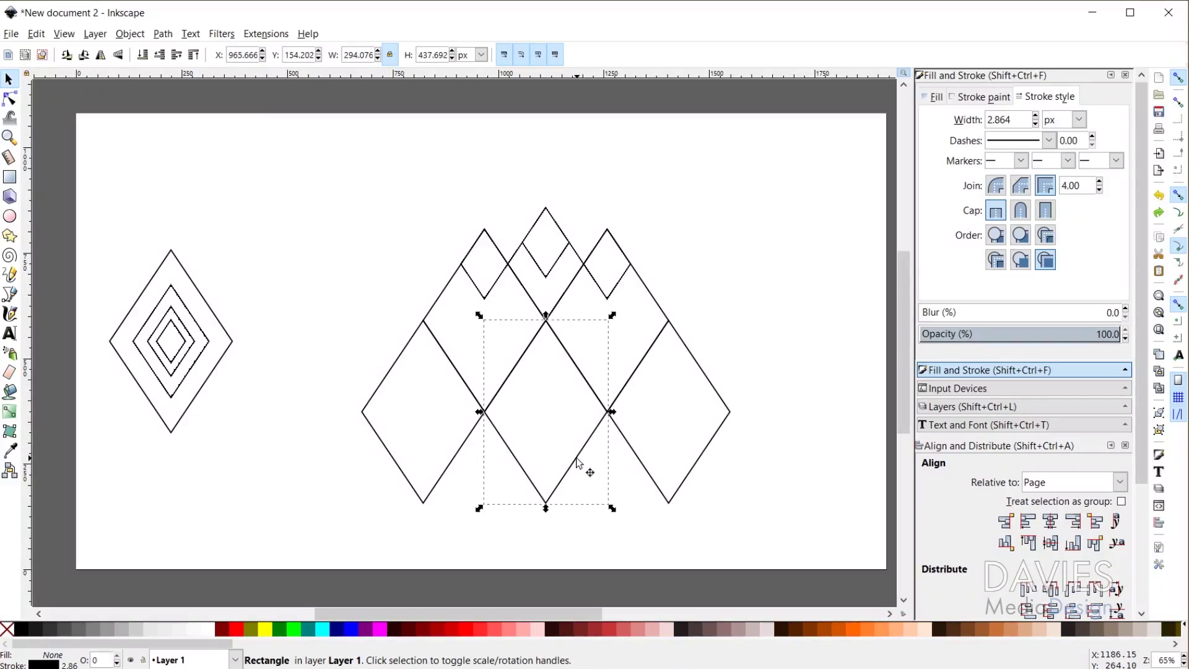
click(21, 628)
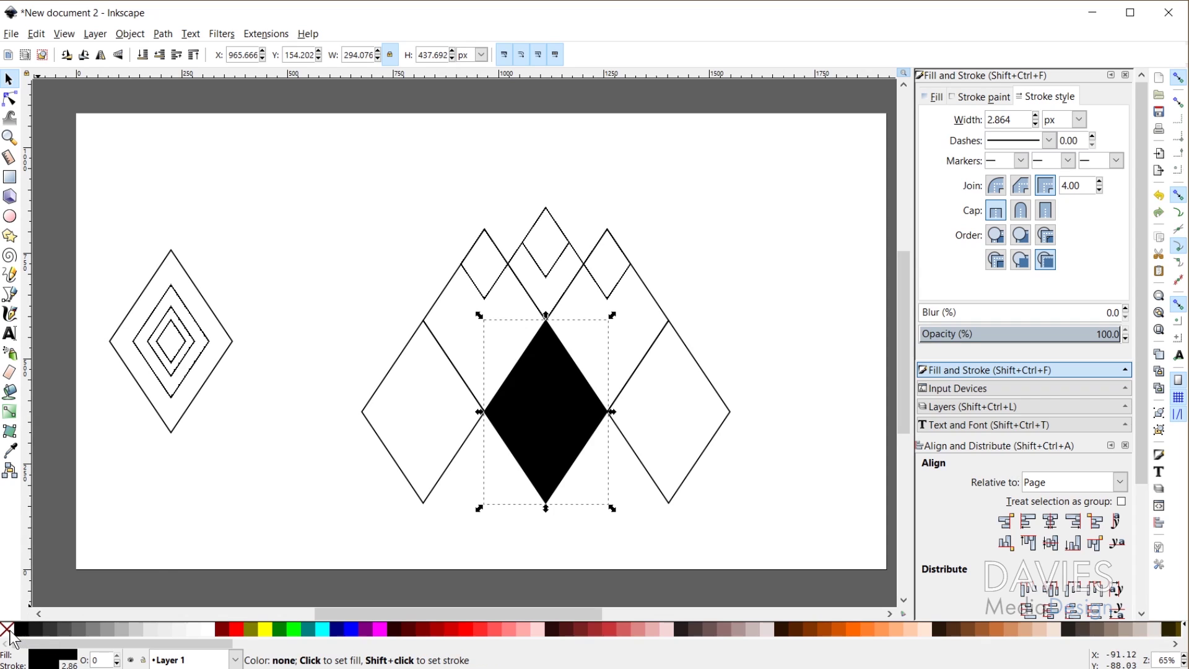
shift+click(9, 633)
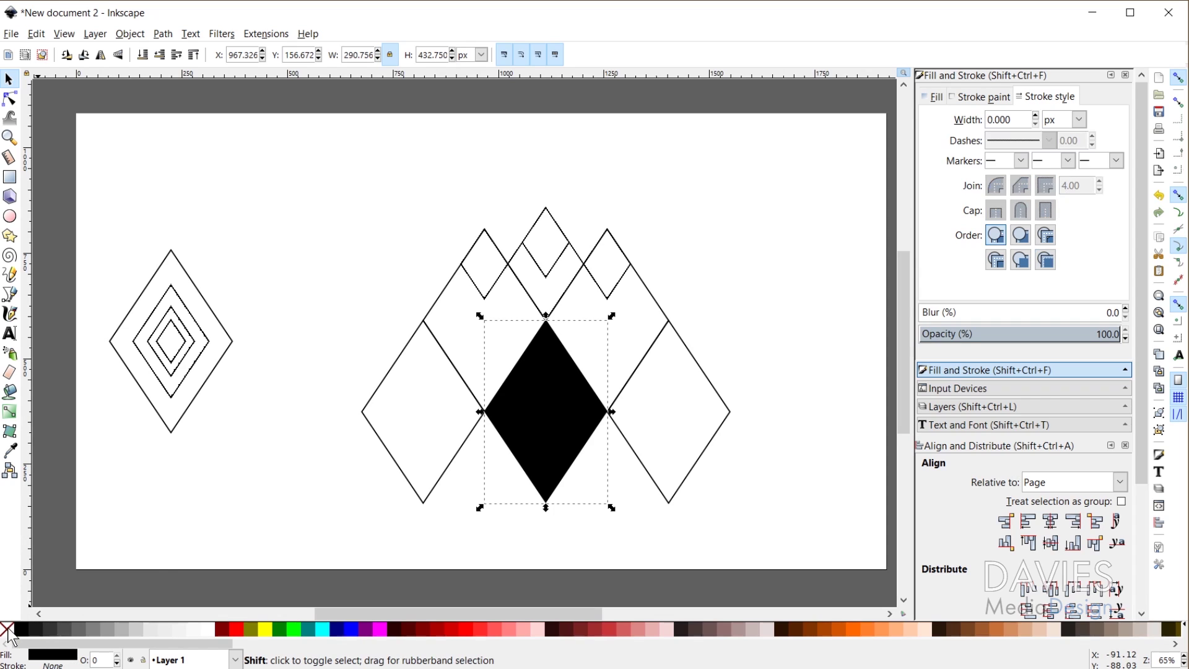
Fill the two outer diamonds of the lower row with 80% Gray and remove their strokes
click(455, 456)
shift+click(711, 385)
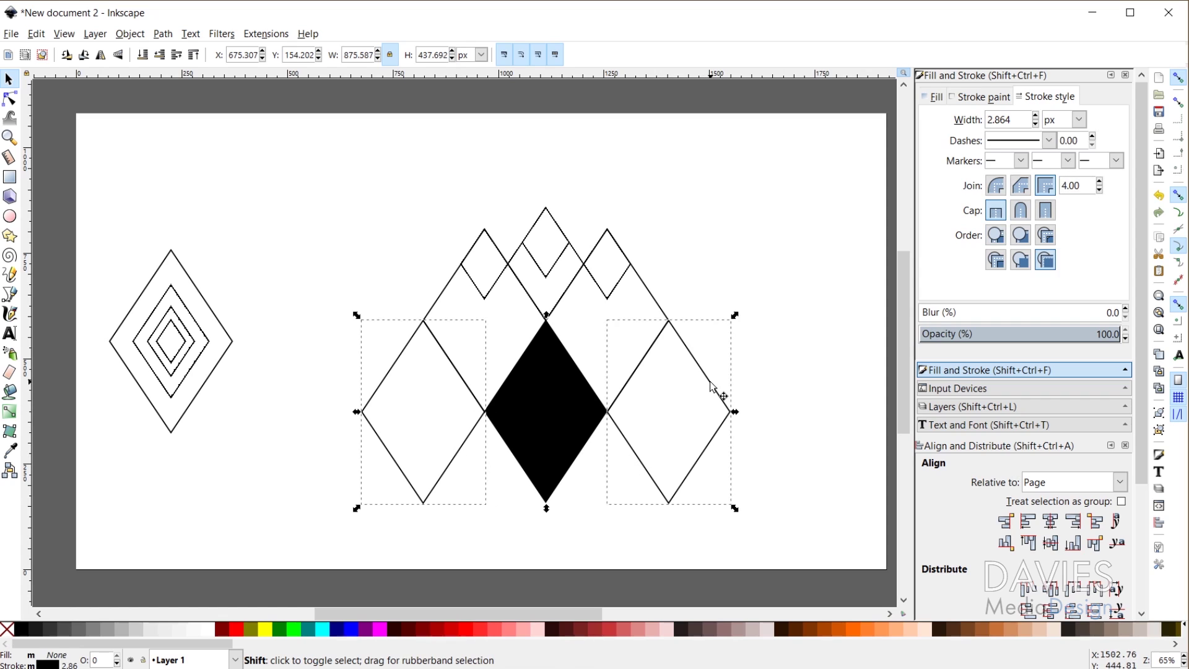
click(51, 628)
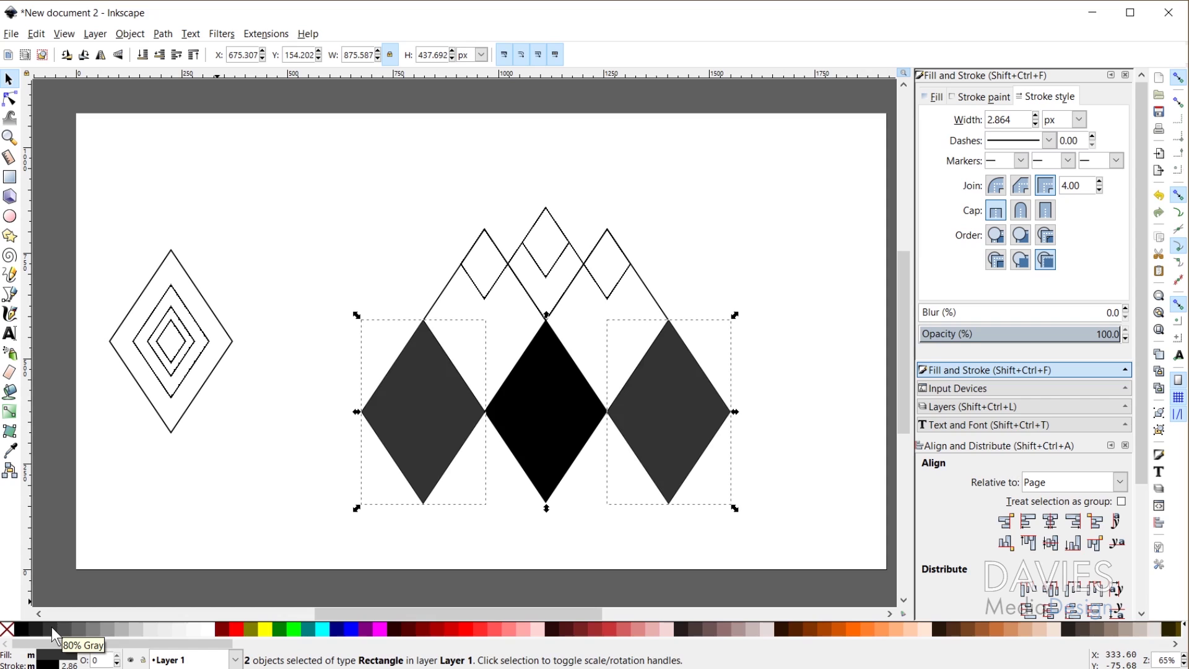
shift+click(8, 632)
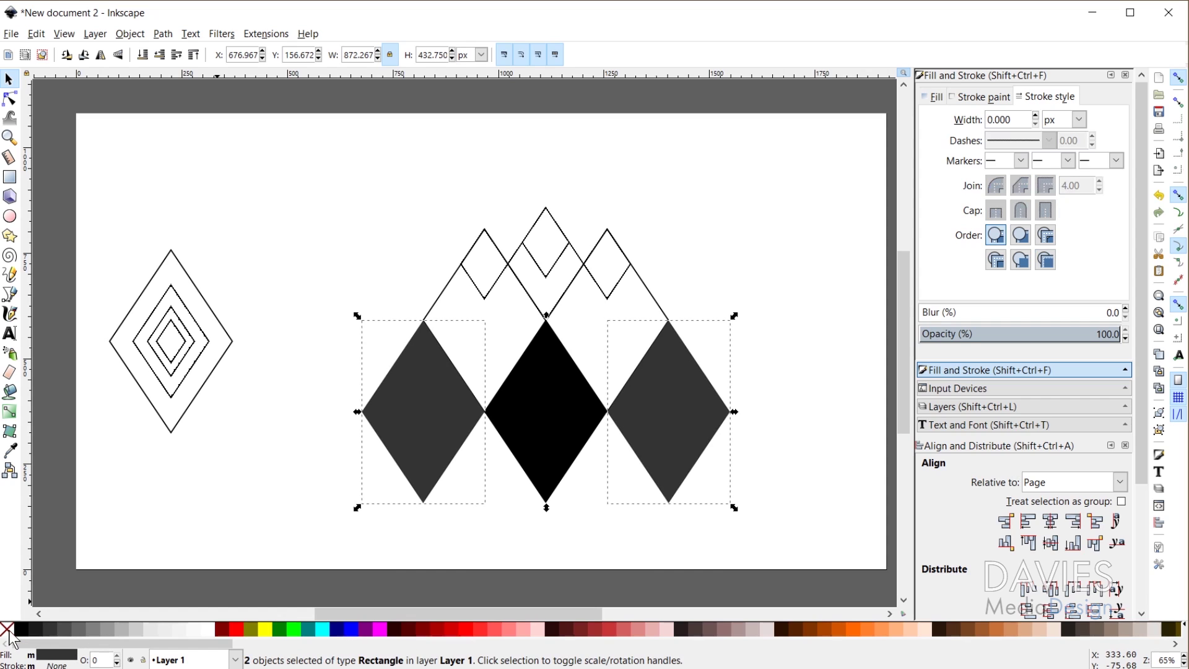
Remove the strokes of the two large upper diamonds and fill both with 20% Gray
click(431, 309)
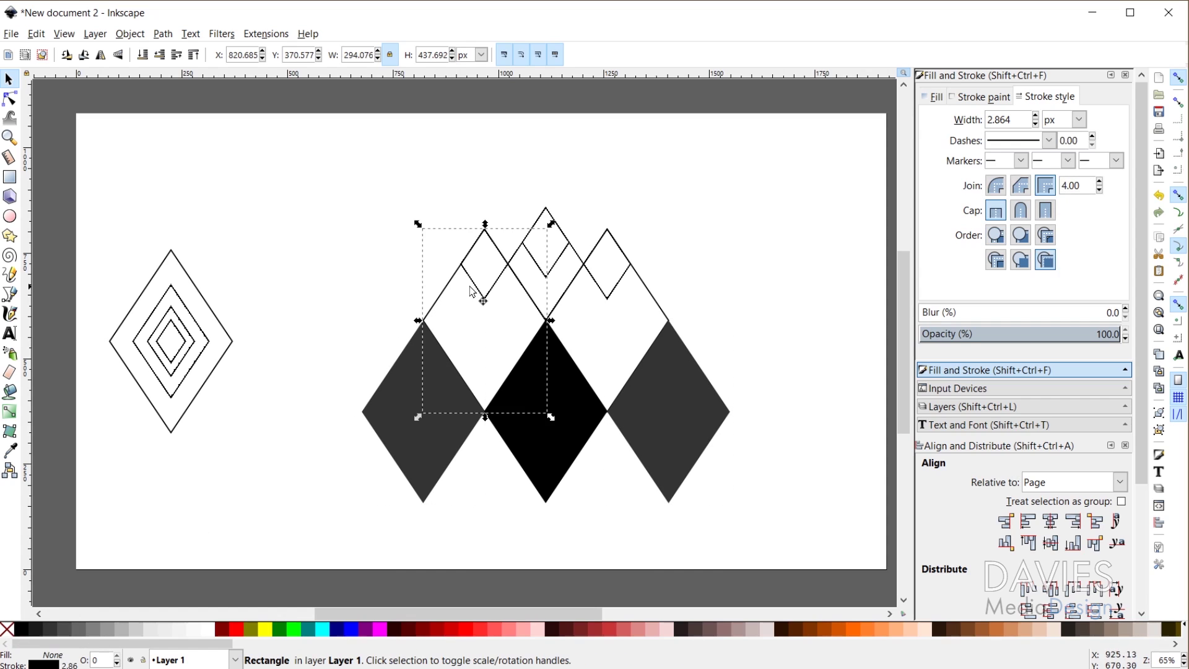
shift+click(657, 302)
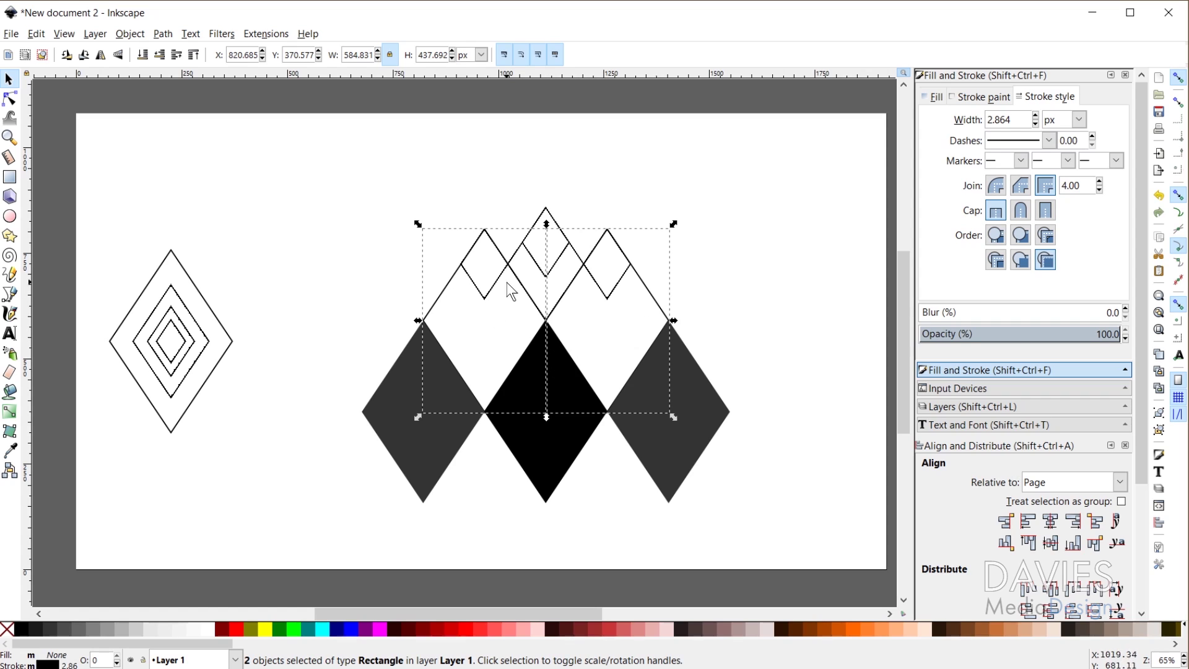
shift+click(7, 630)
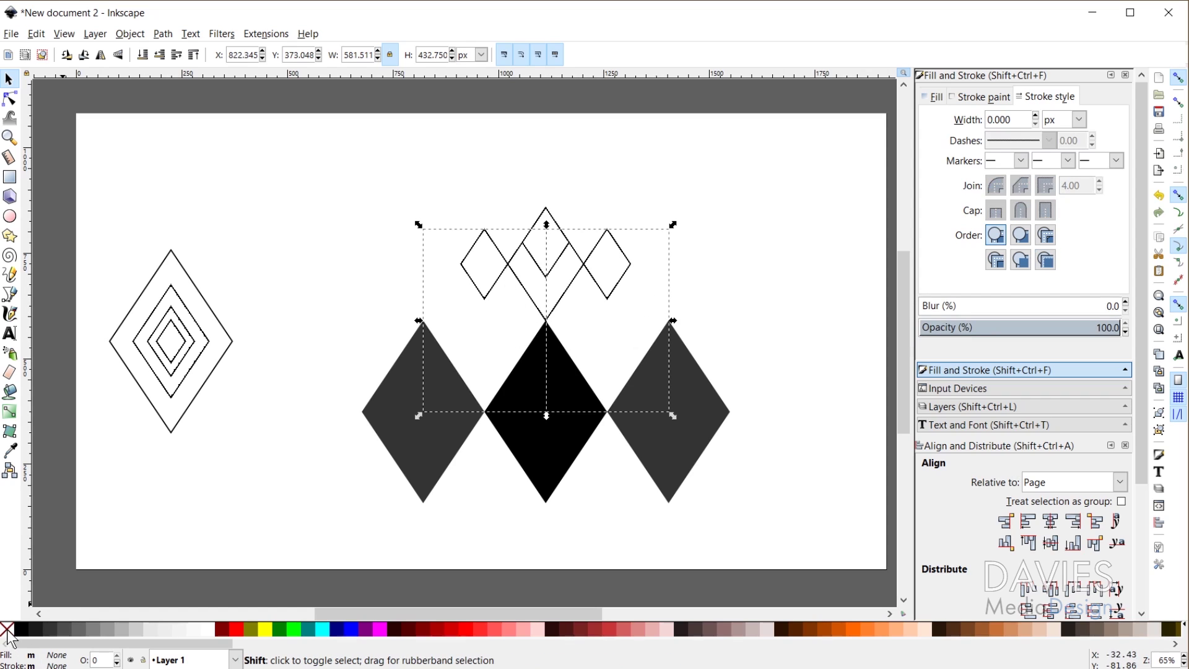
click(109, 629)
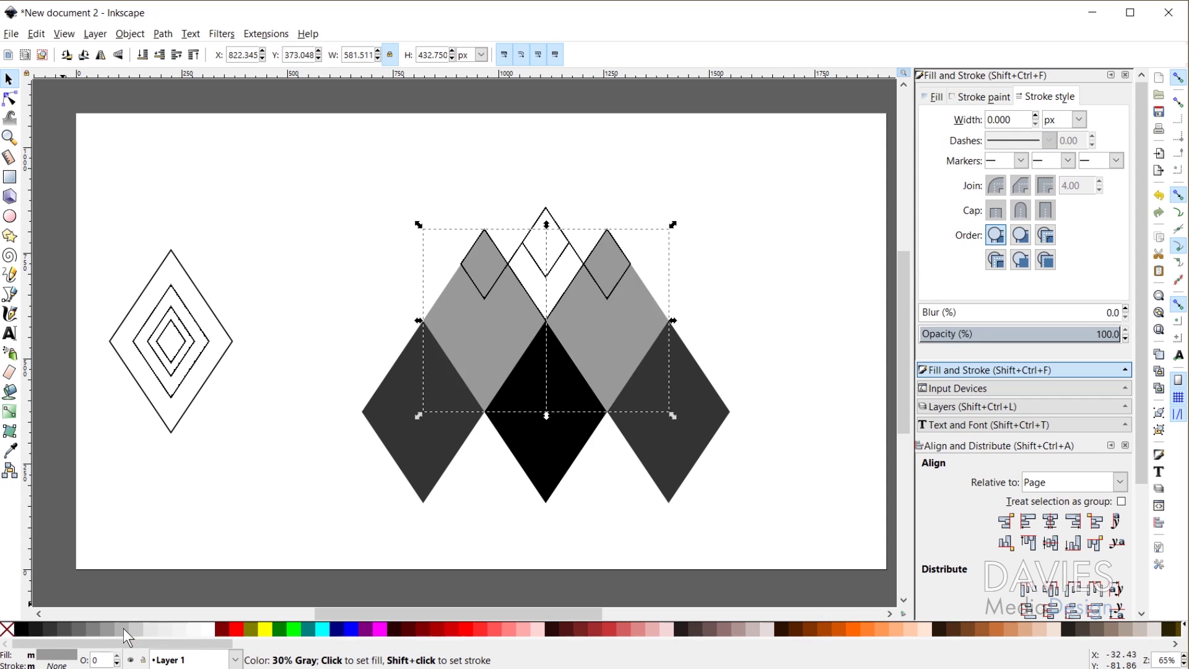
click(124, 629)
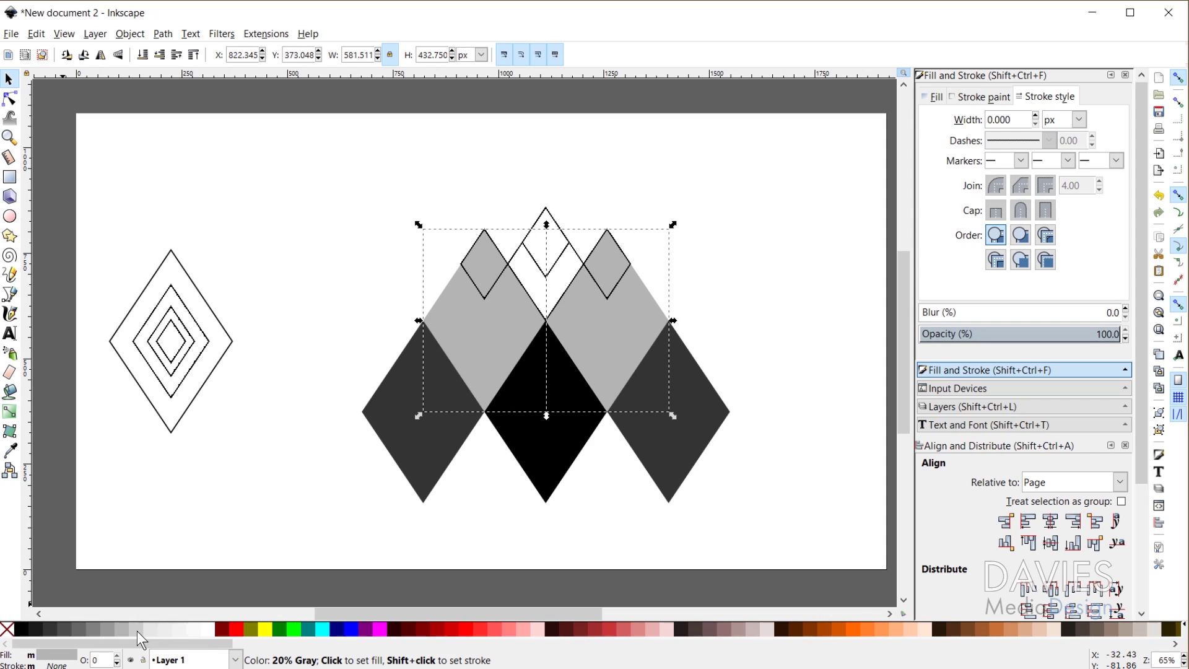
click(137, 630)
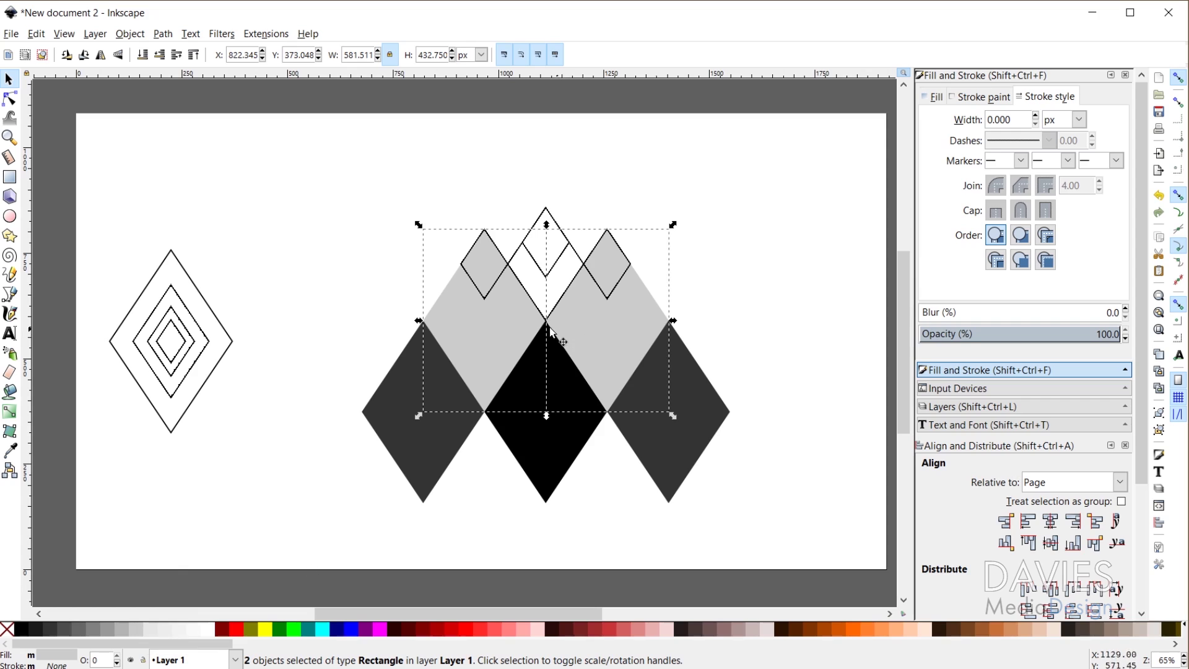
Remove the strokes of the small diamonds in the left and right peaks and fill both with a very dark grey
click(498, 280)
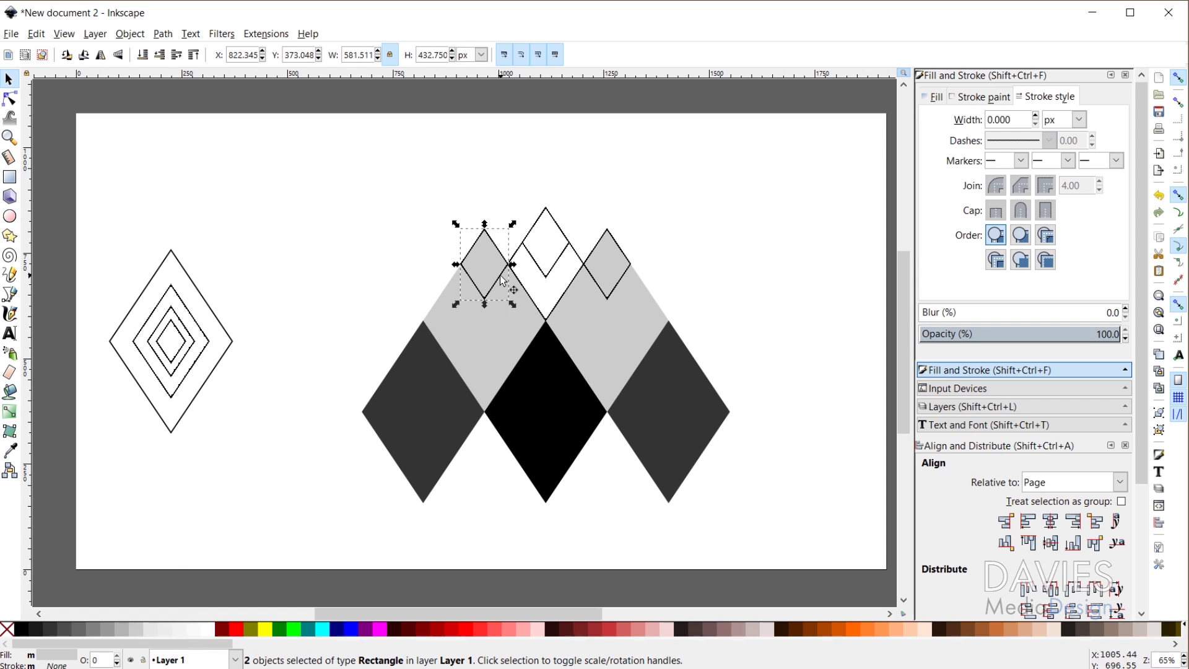
shift+click(621, 285)
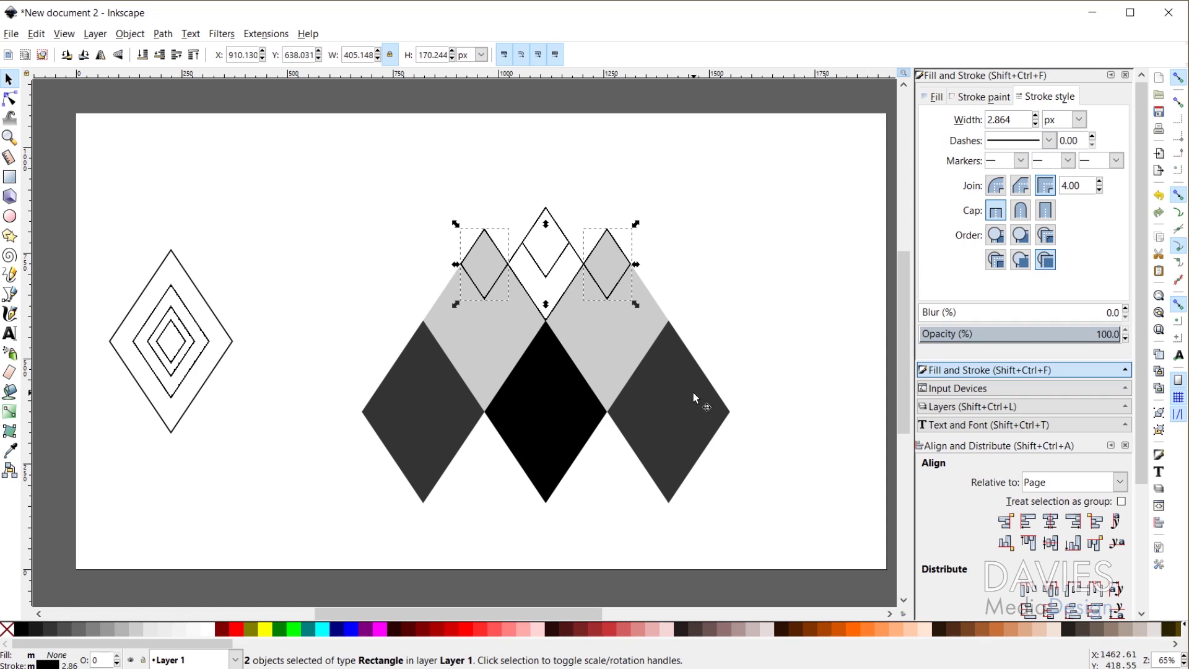
shift+click(8, 632)
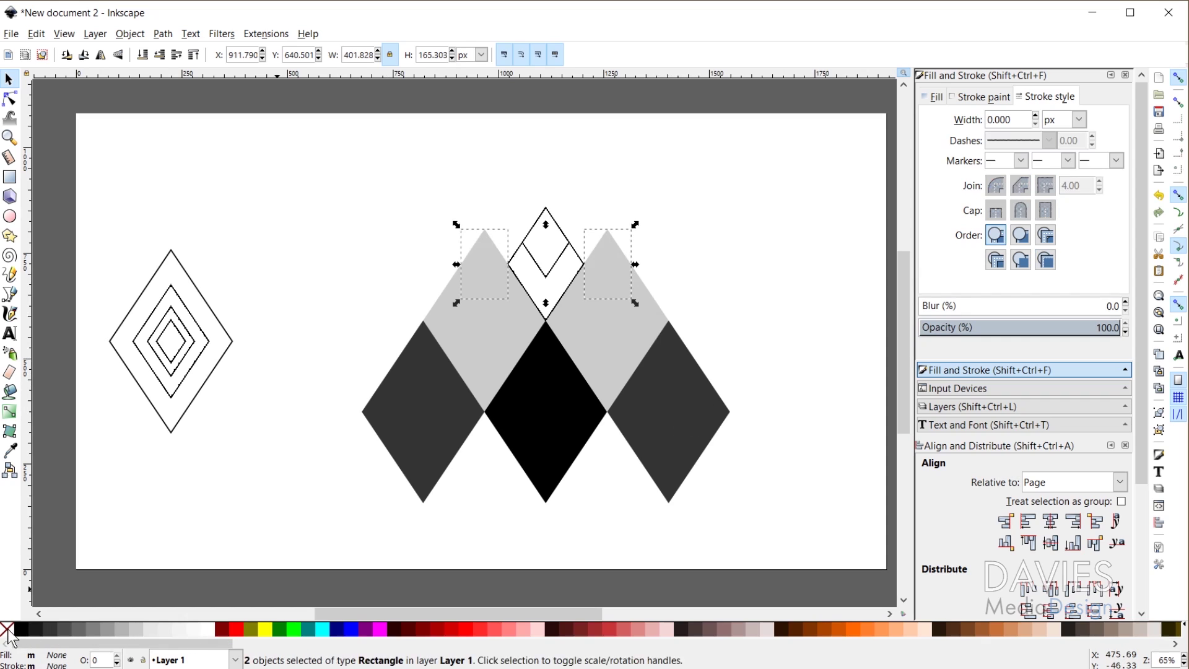
click(39, 628)
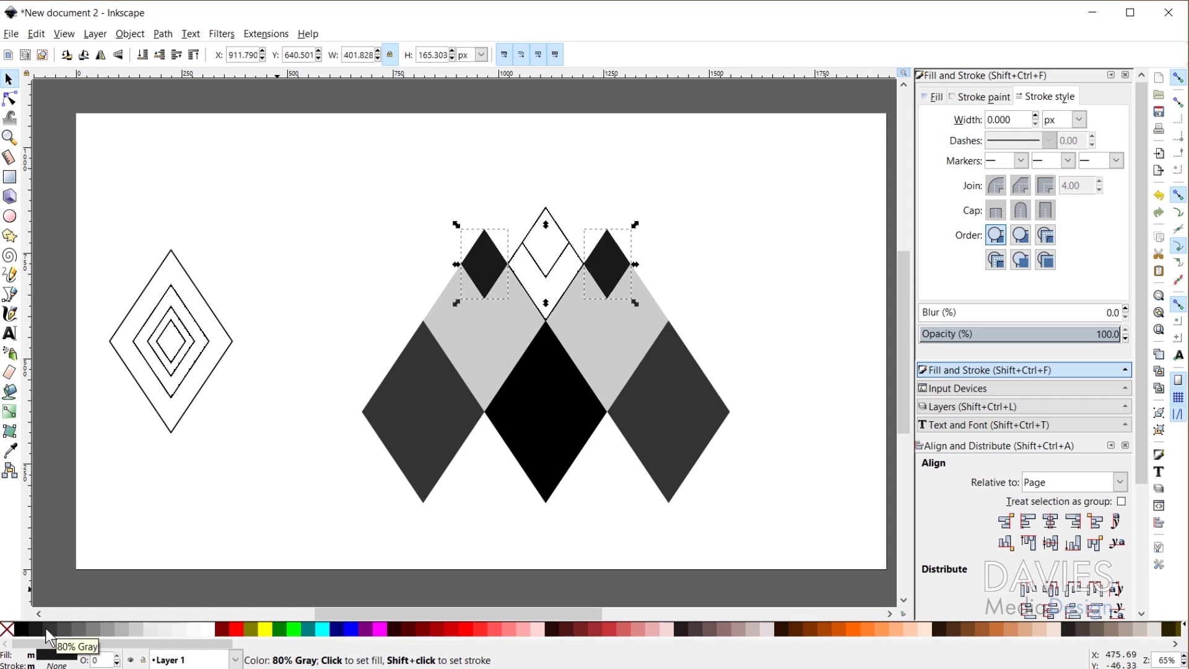
Refill the small side-peak diamonds with a very dark grey, and fill the small centre-peak diamond with black without a stroke
click(46, 627)
click(39, 628)
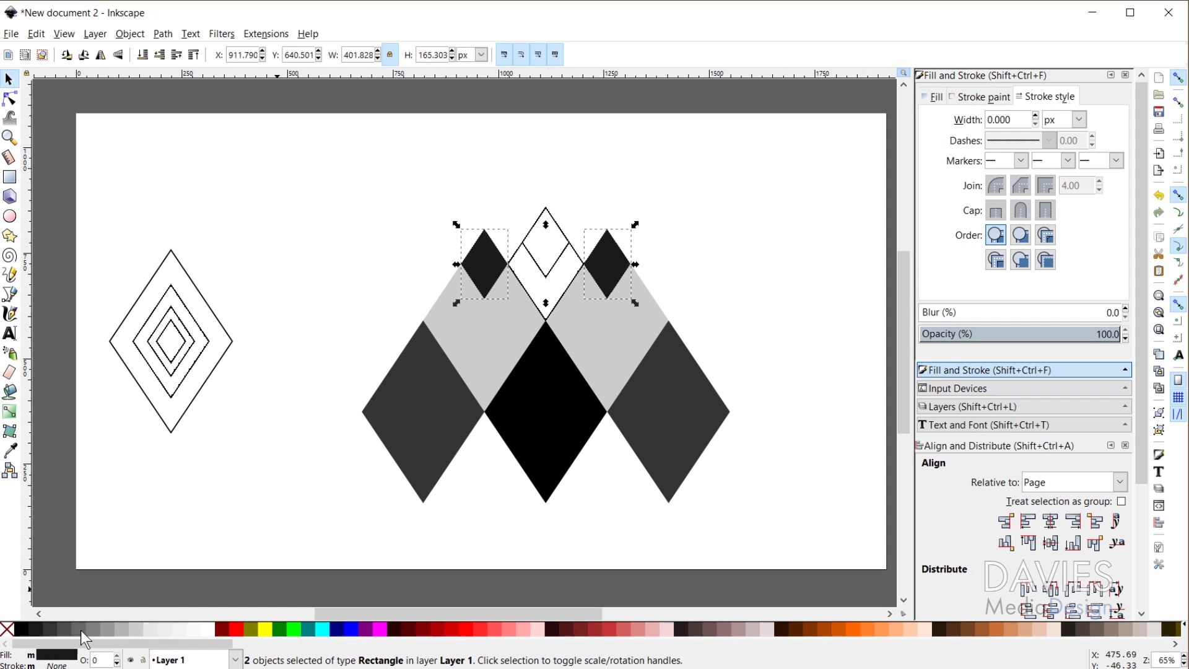
click(533, 249)
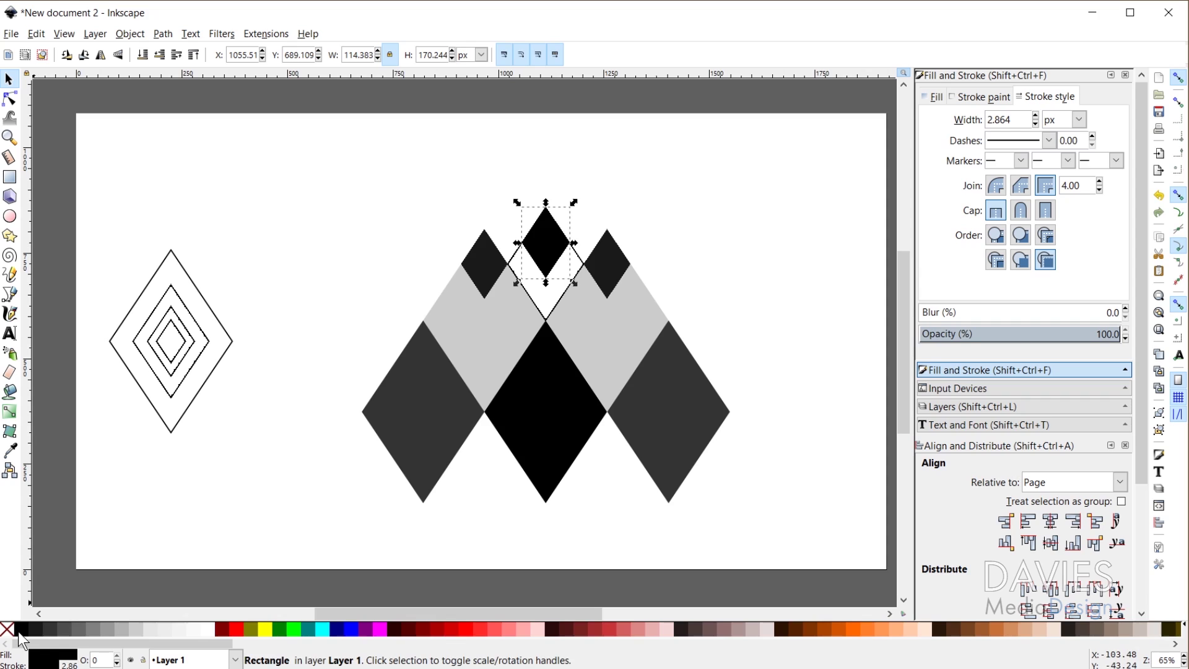
click(21, 629)
shift+click(10, 636)
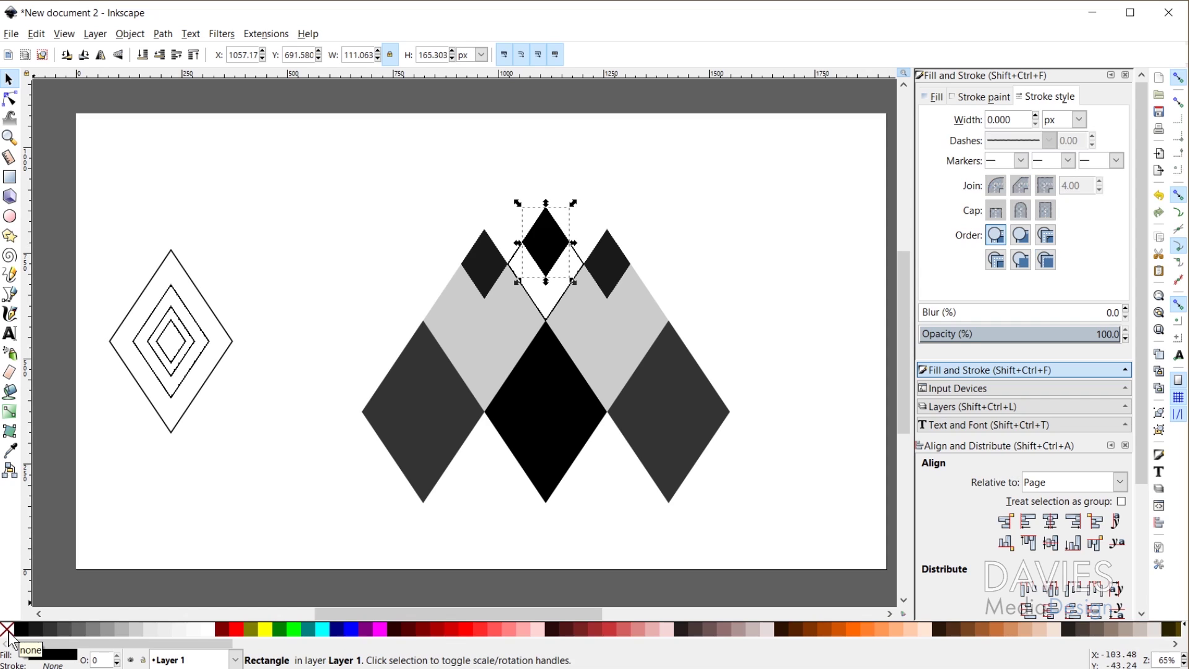
Fill the larger diamond of the centre peak with 20% Gray and remove its stroke
click(580, 259)
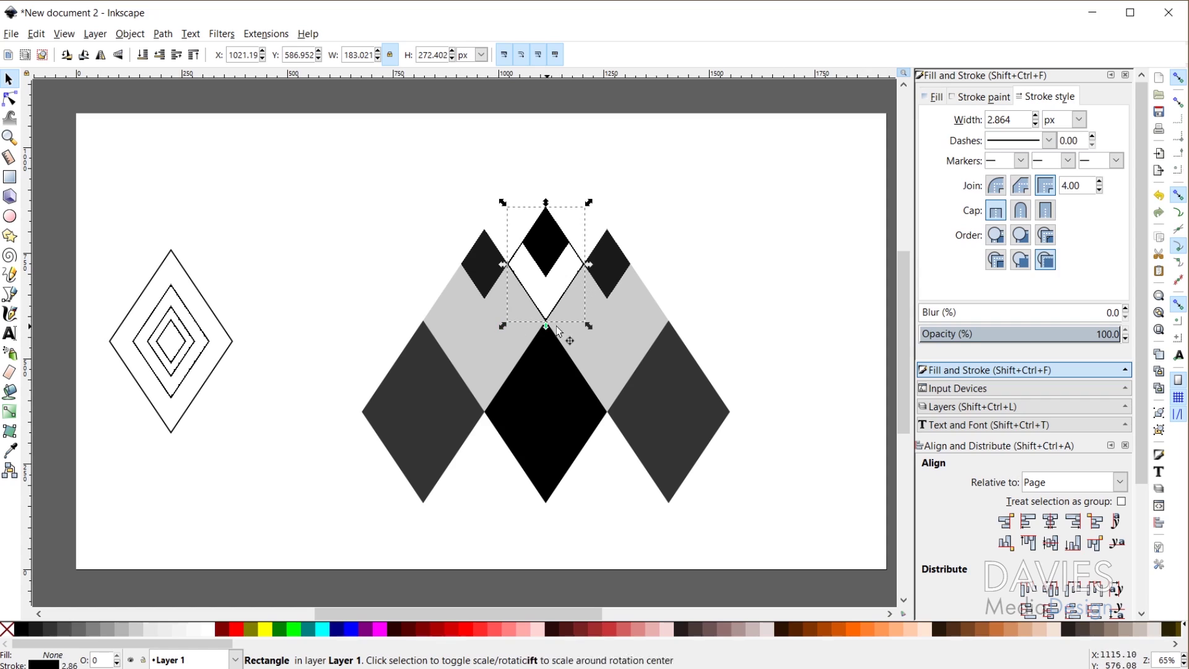
click(135, 629)
click(146, 630)
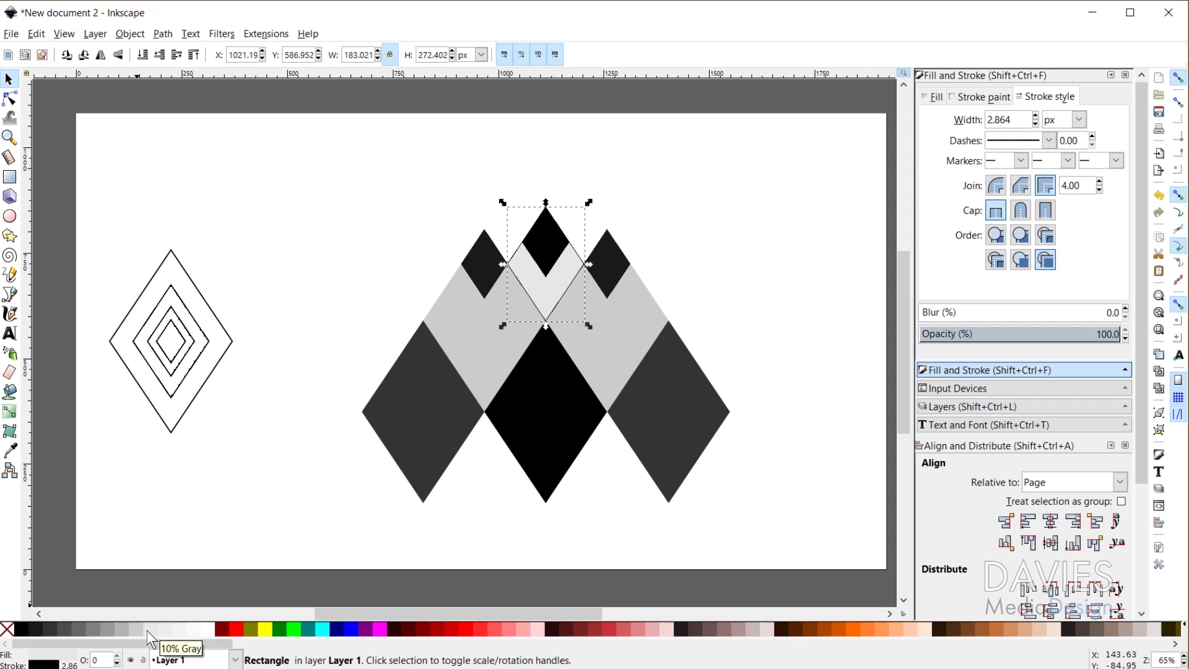
click(136, 627)
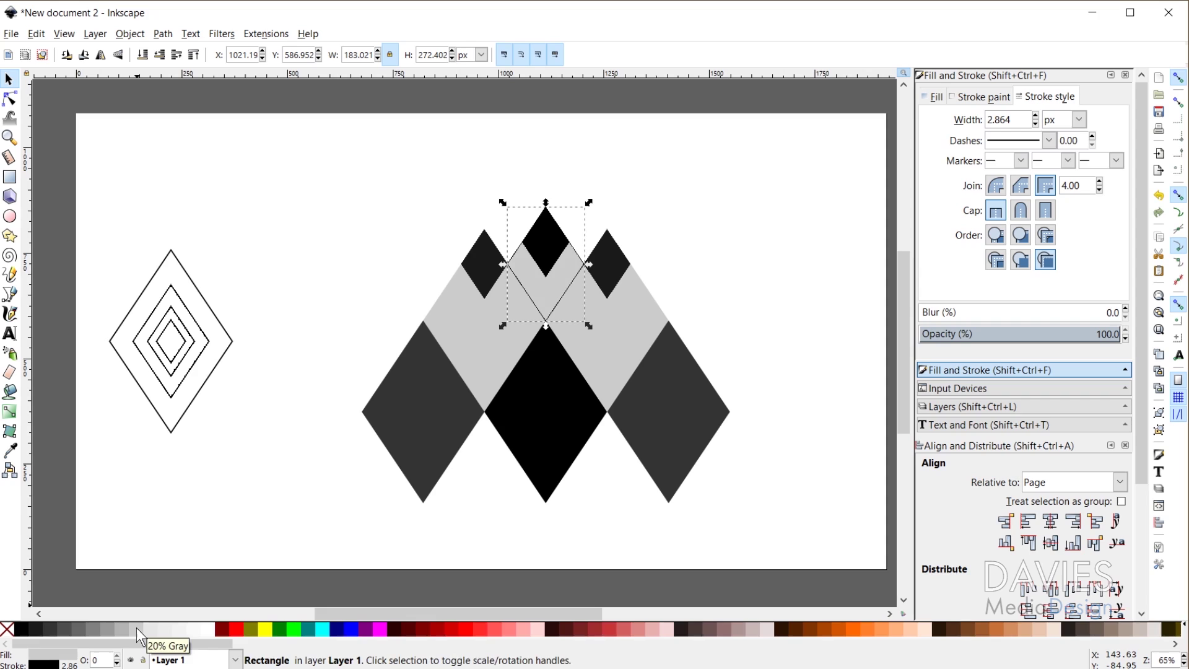
shift+click(8, 632)
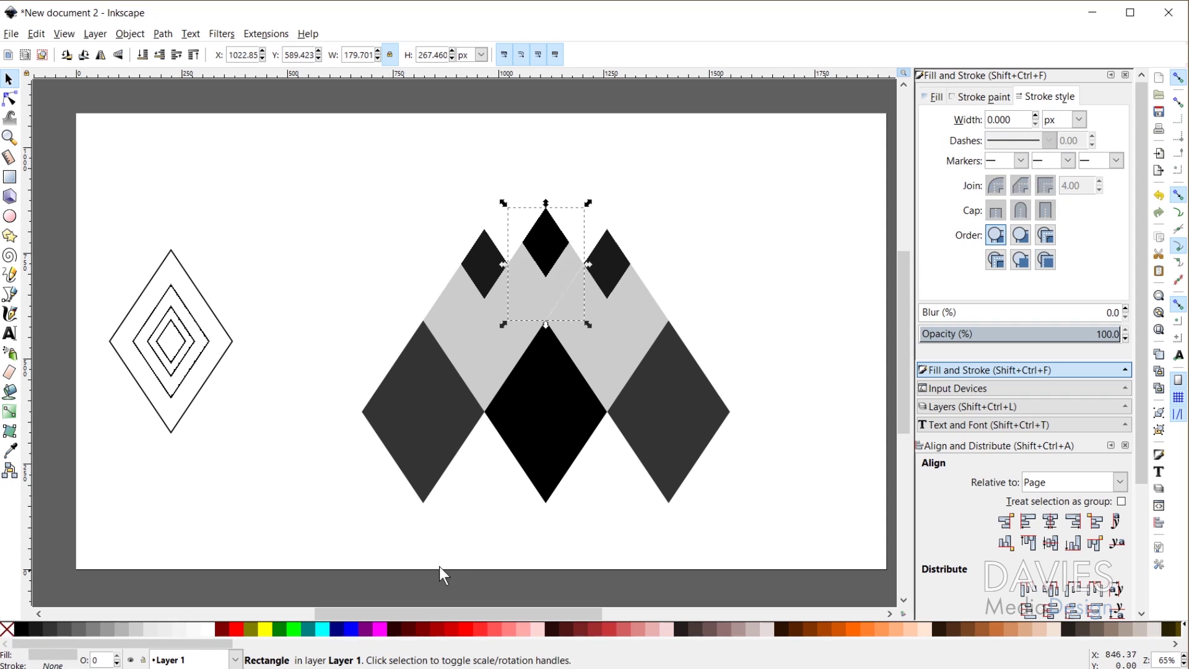
Recolour the two large upper diamonds with 40% Gray and clear the selection
click(488, 338)
shift+click(609, 334)
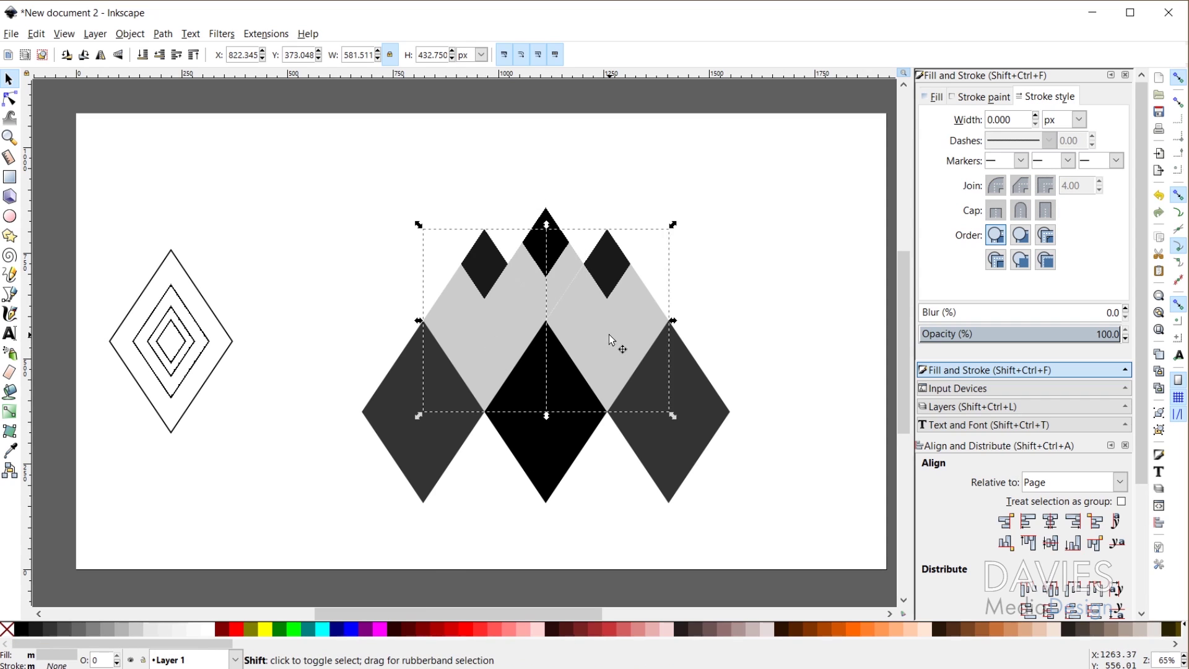
click(123, 627)
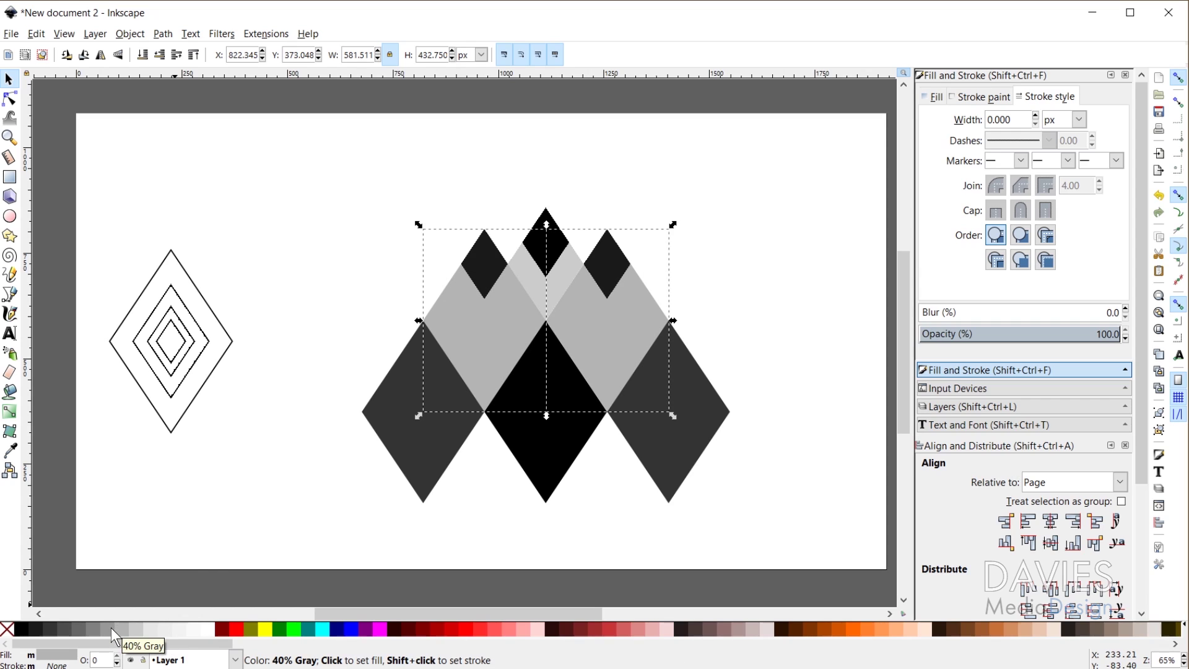
click(110, 627)
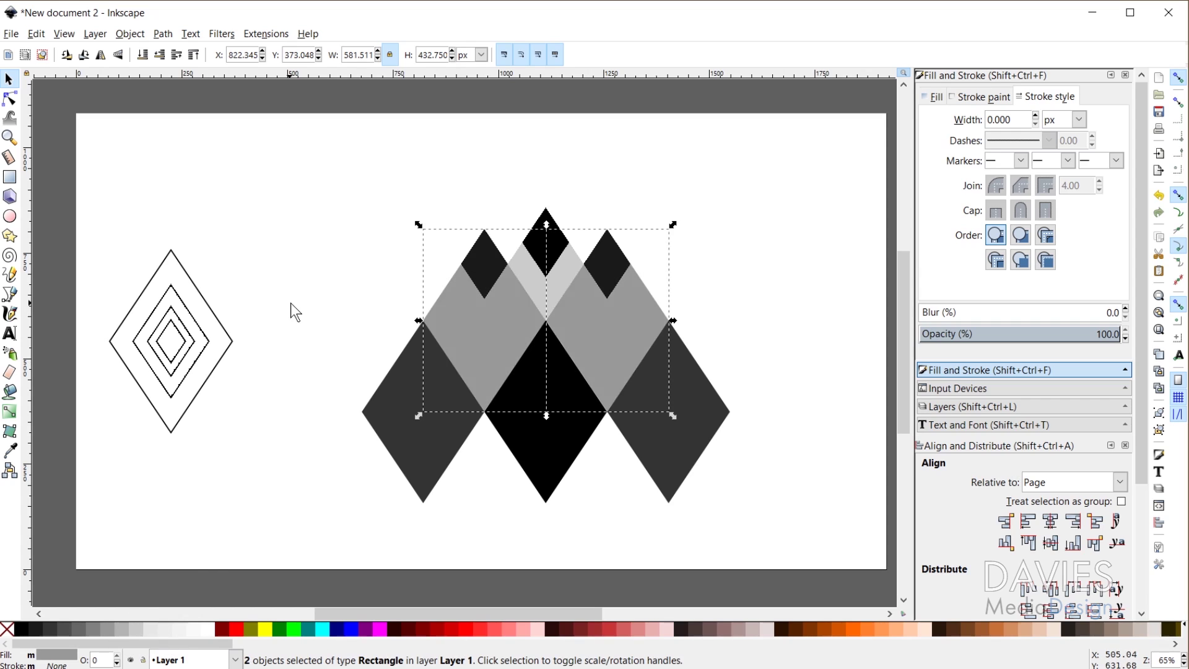
click(315, 321)
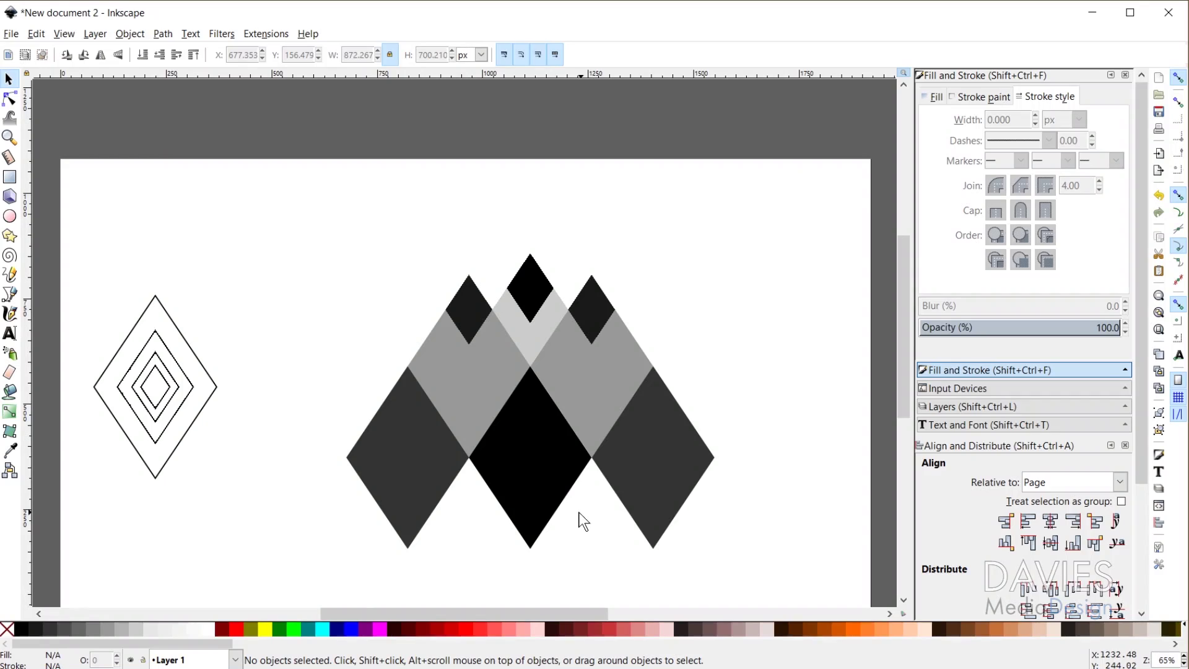
Move both centre-peak diamonds together to close the white gap beside the large right diamond, snapping corner to corner
ctrl+scroll(579, 512, up, 6)
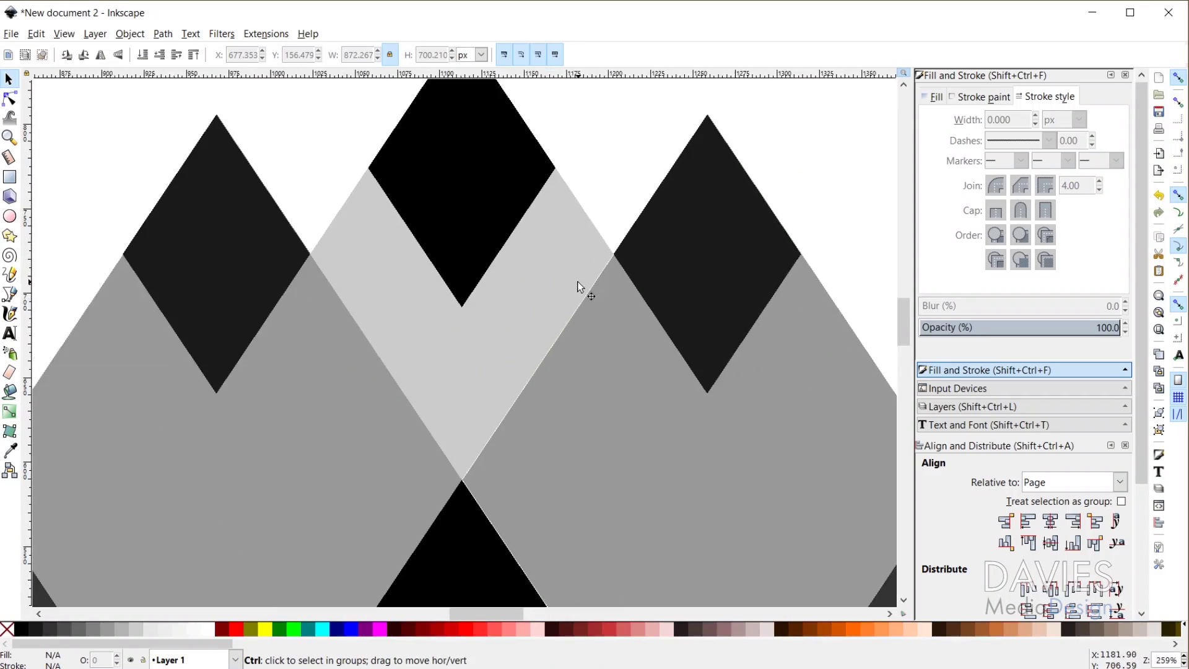
click(358, 213)
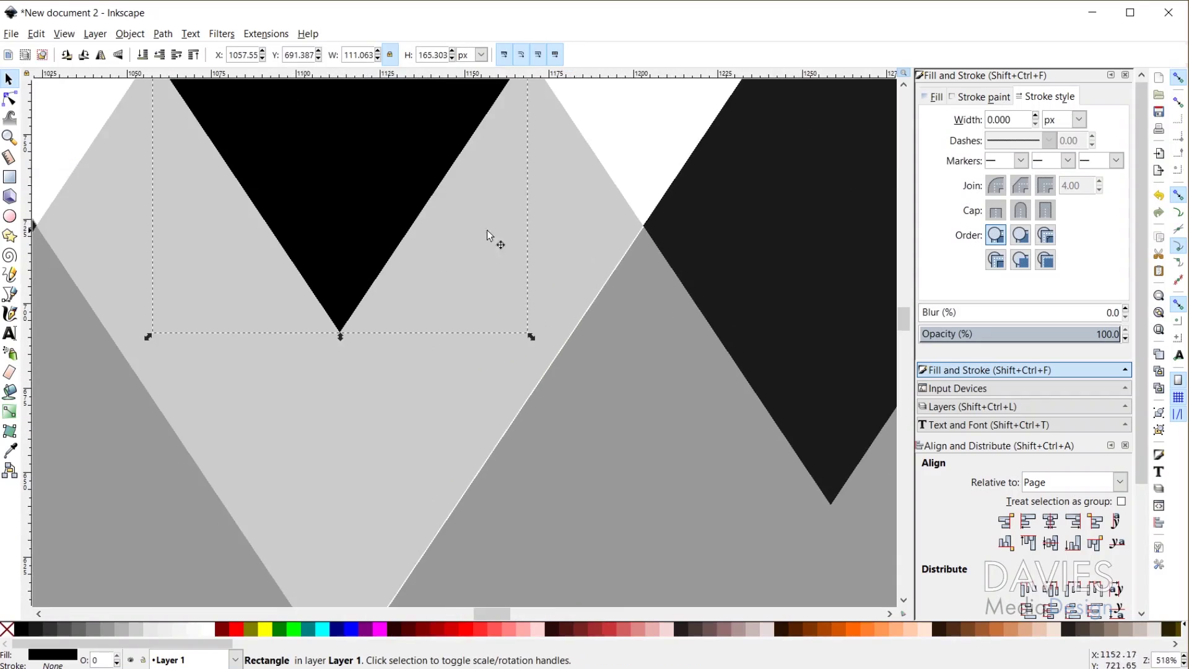
shift+click(573, 203)
scroll(340, 500, up, 2)
ctrl+scroll(340, 500, down, 4)
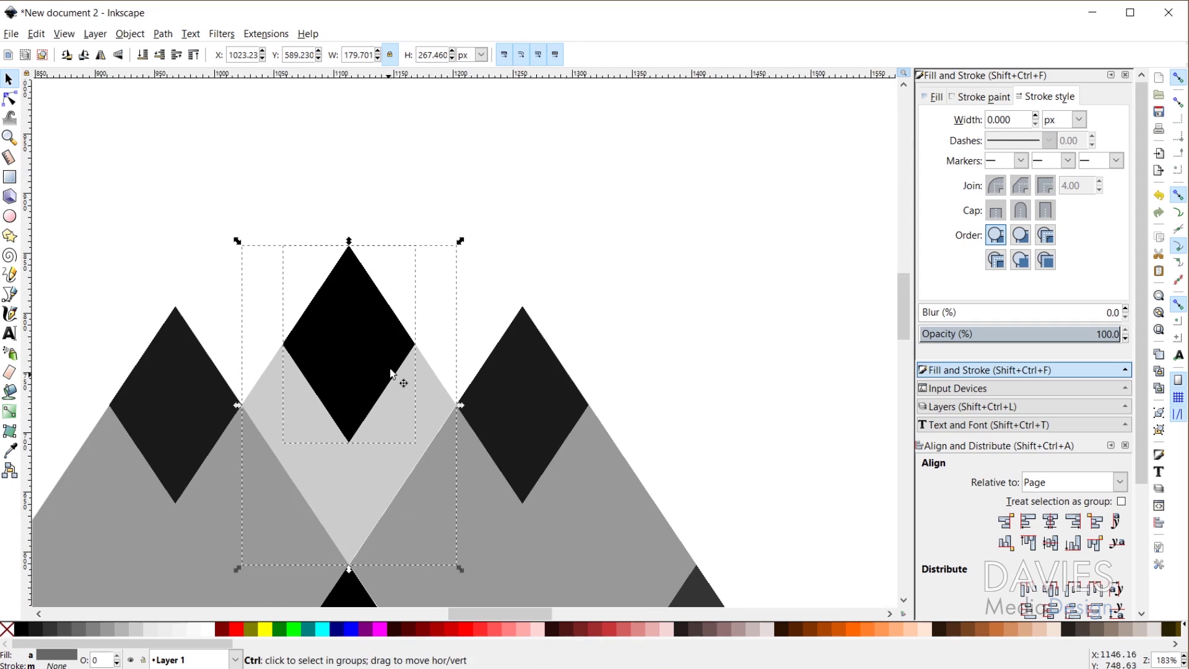
ctrl+scroll(347, 500, up, 4)
scroll(296, 520, down, 4)
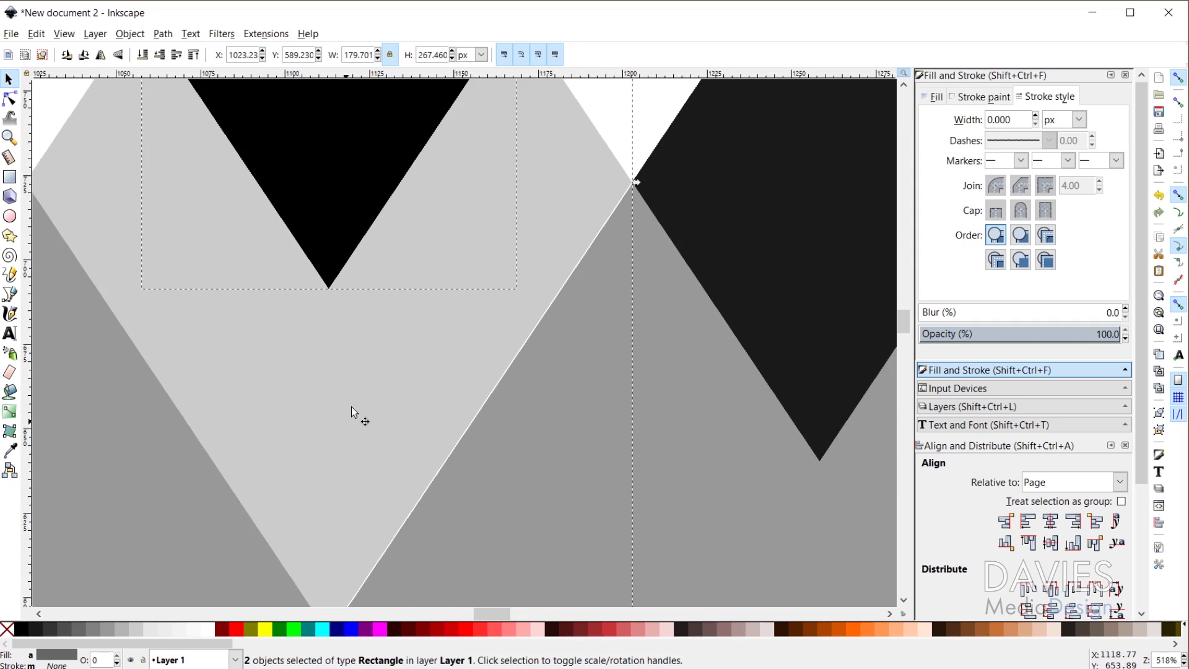
ctrl+scroll(324, 513, up, 1)
scroll(310, 513, down, 3)
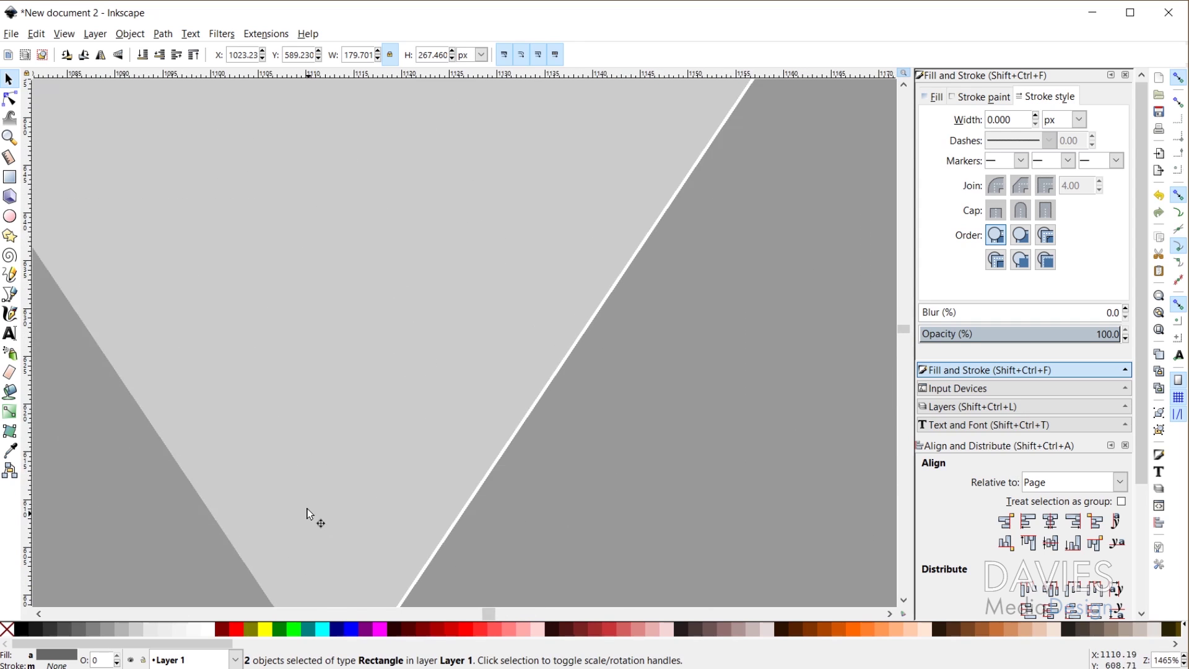
ctrl+scroll(313, 410, up, 7)
scroll(384, 419, up, 3)
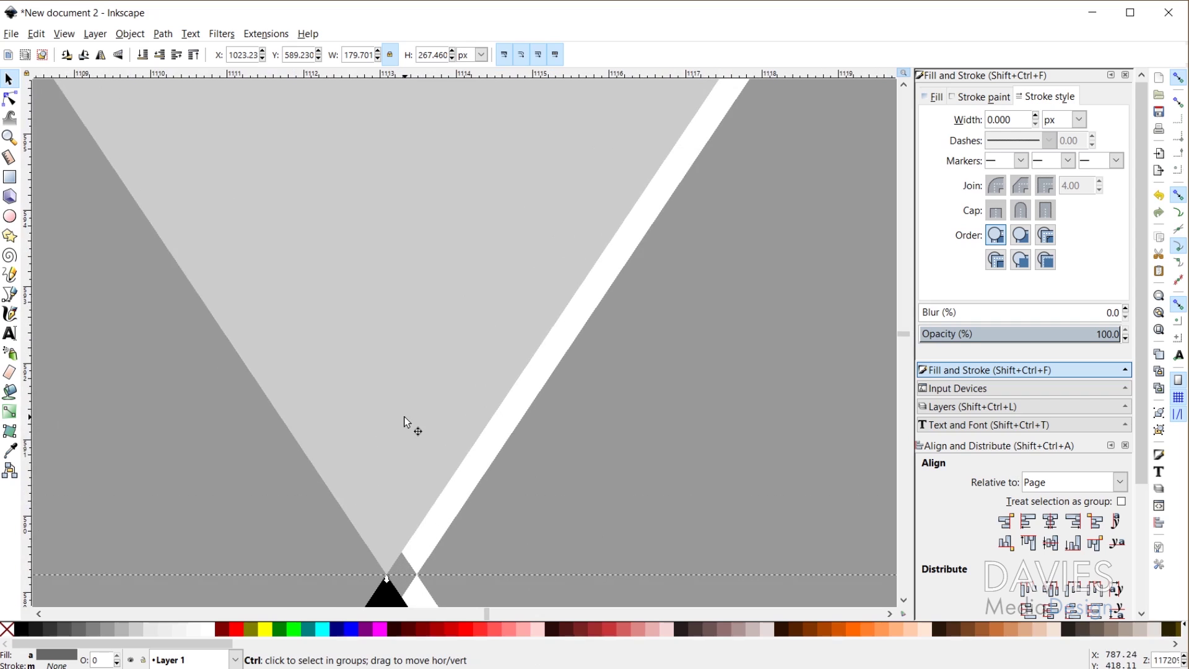
scroll(404, 416, down, 5)
ctrl+scroll(384, 403, up, 1)
drag(414, 328, 413, 338)
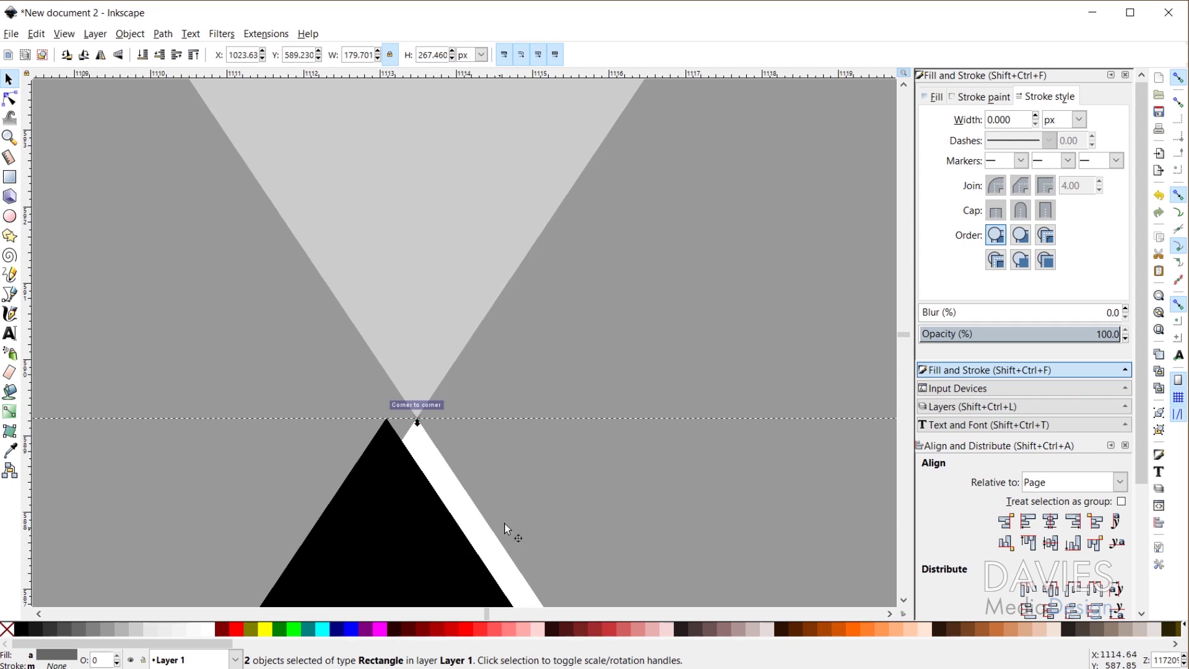
Move the large black lower diamond so its top corner snaps to the bottom corner of the light grey centre diamond
scroll(523, 500, down, 8)
ctrl+scroll(467, 415, down, 12)
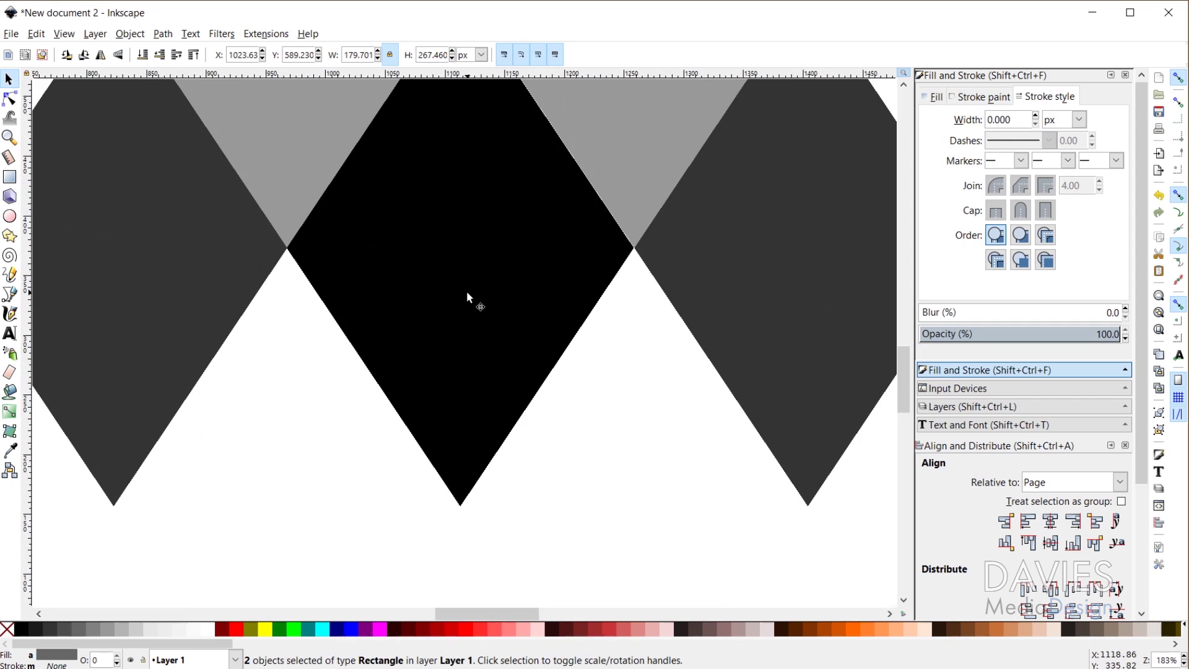
click(466, 291)
ctrl+scroll(466, 291, up, 7)
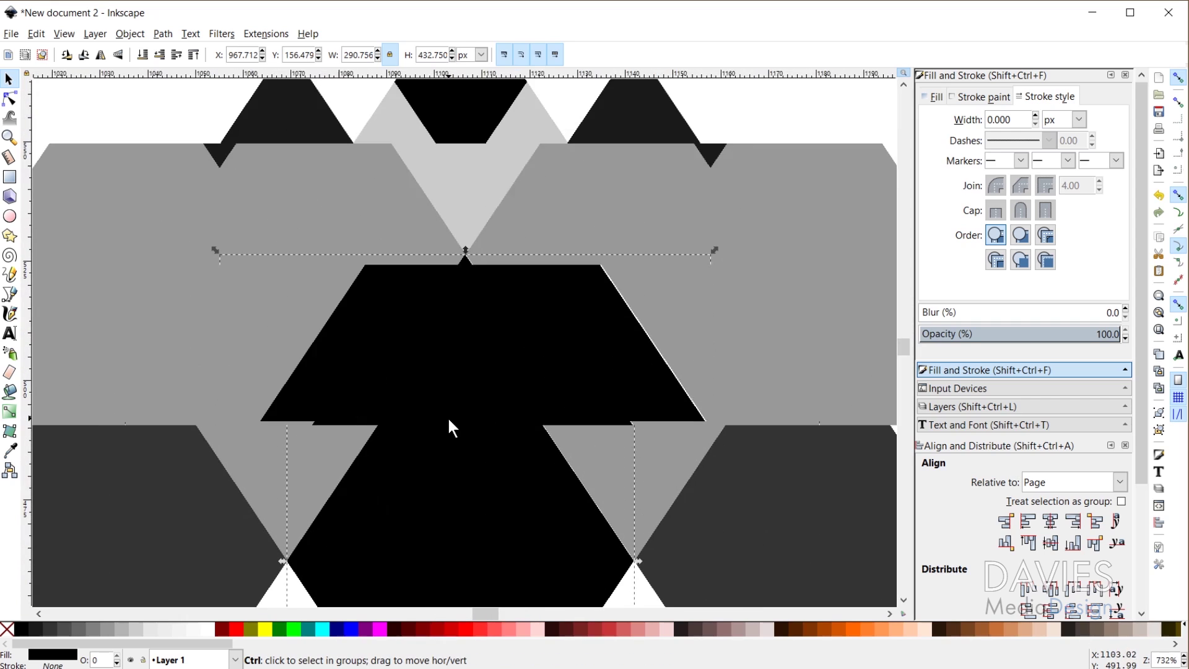
scroll(557, 446, up, 20)
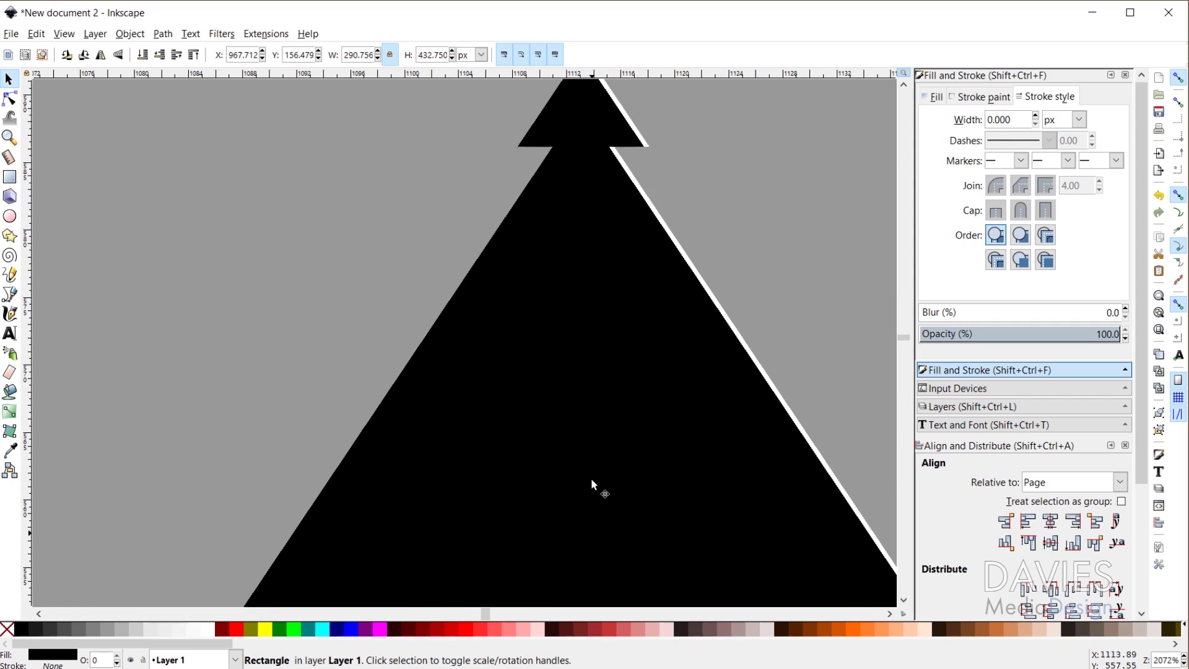
drag(563, 458, 566, 458)
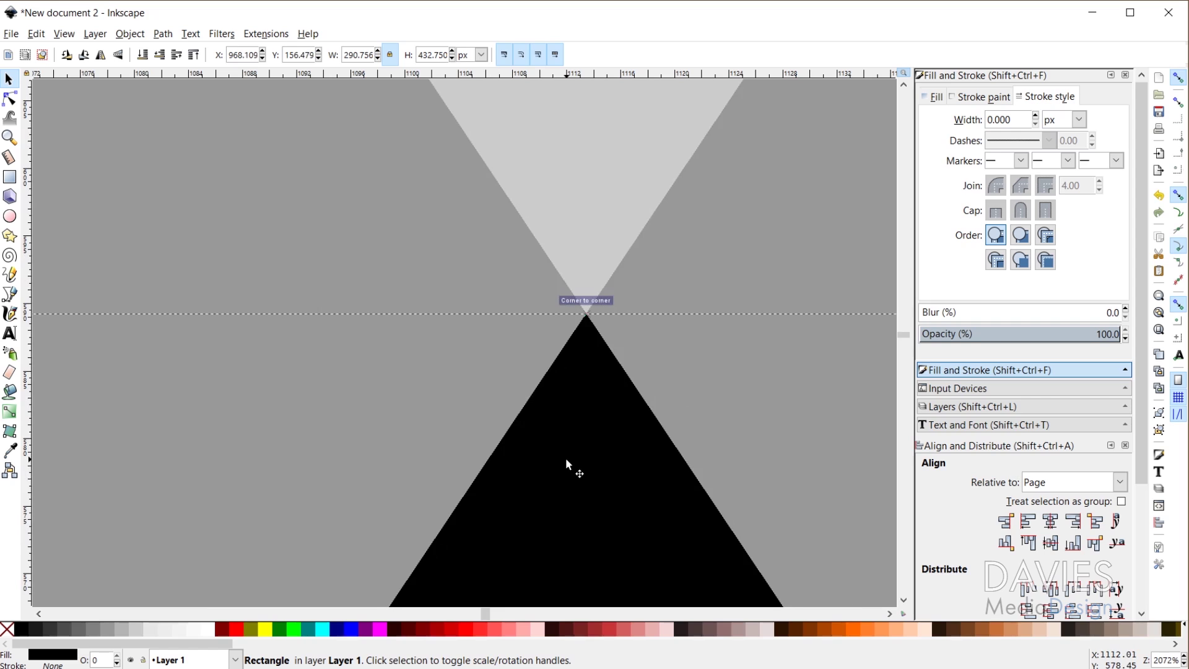
Group all nine diamonds of the mountain logo
ctrl+scroll(772, 446, down, 7)
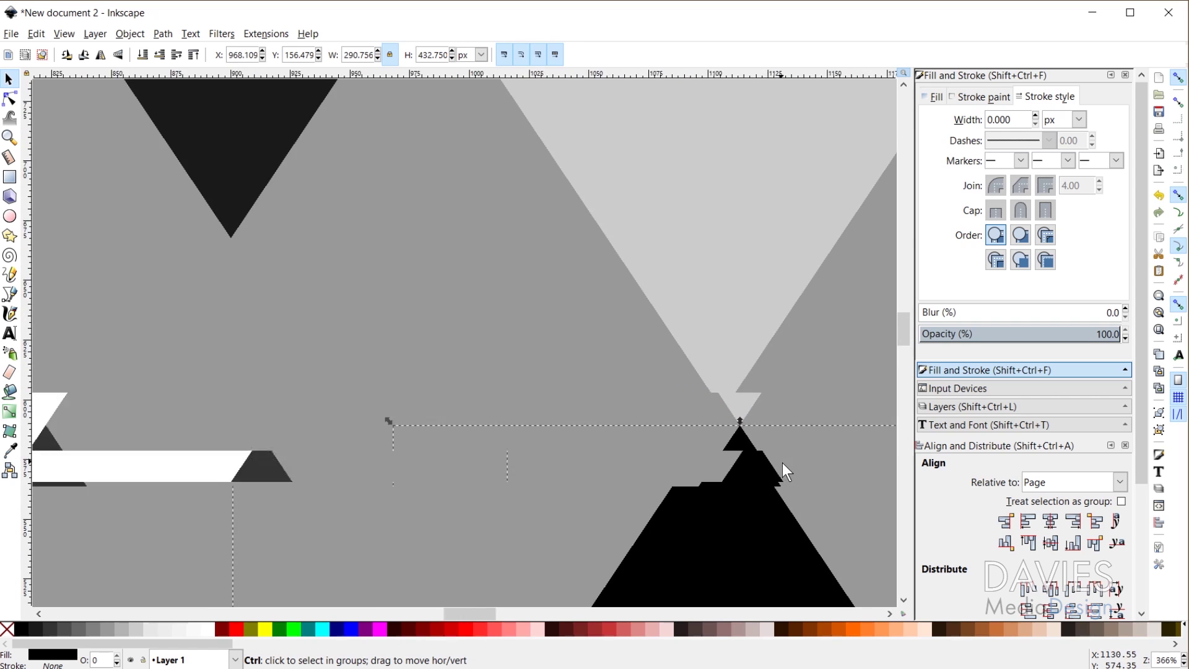
scroll(438, 590, down, 6)
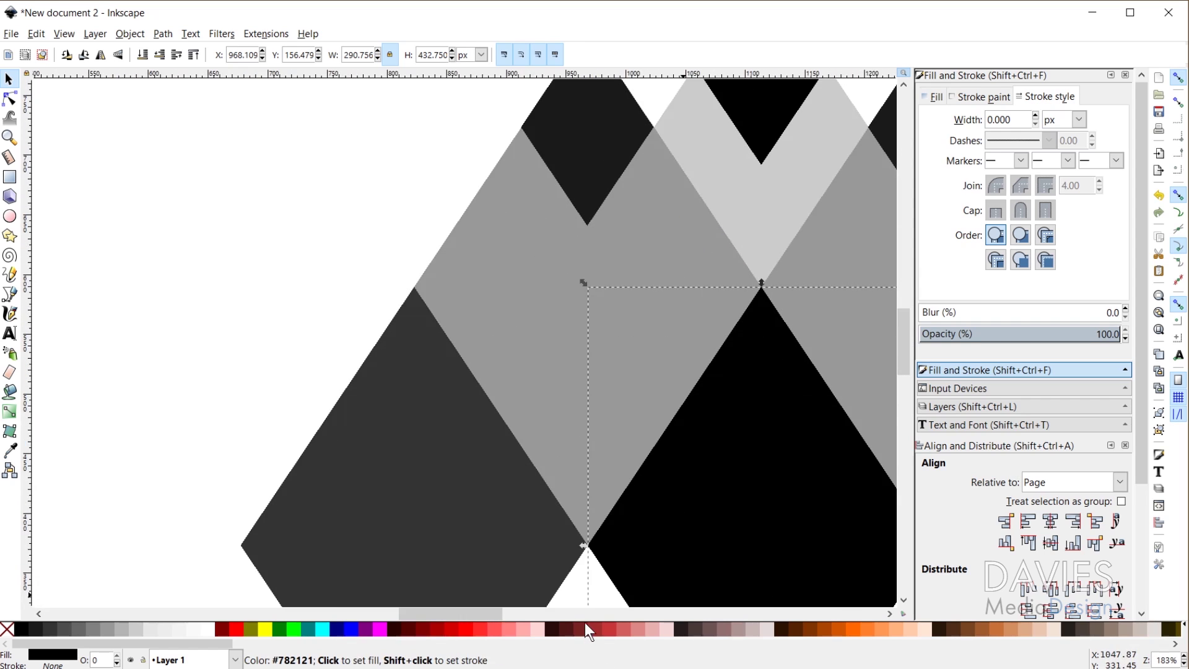
mouse_move(511, 613)
mouse_down()
mouse_move(562, 615)
mouse_move(534, 607)
mouse_up()
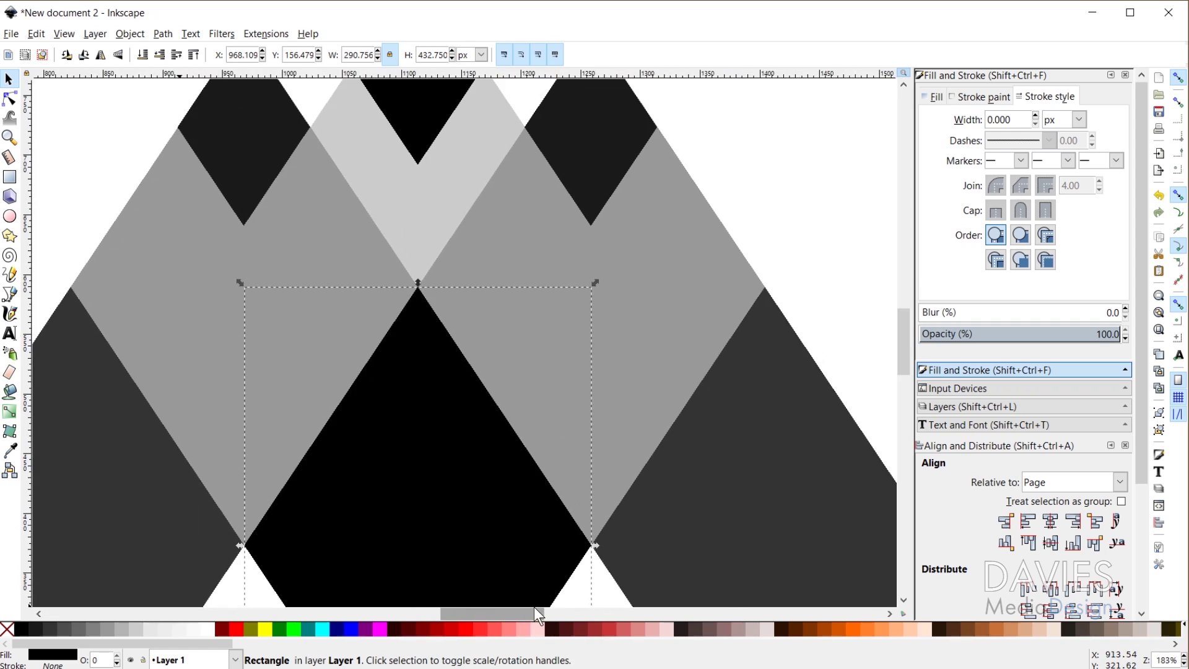
ctrl+scroll(485, 512, down, 2)
scroll(387, 478, down, 4)
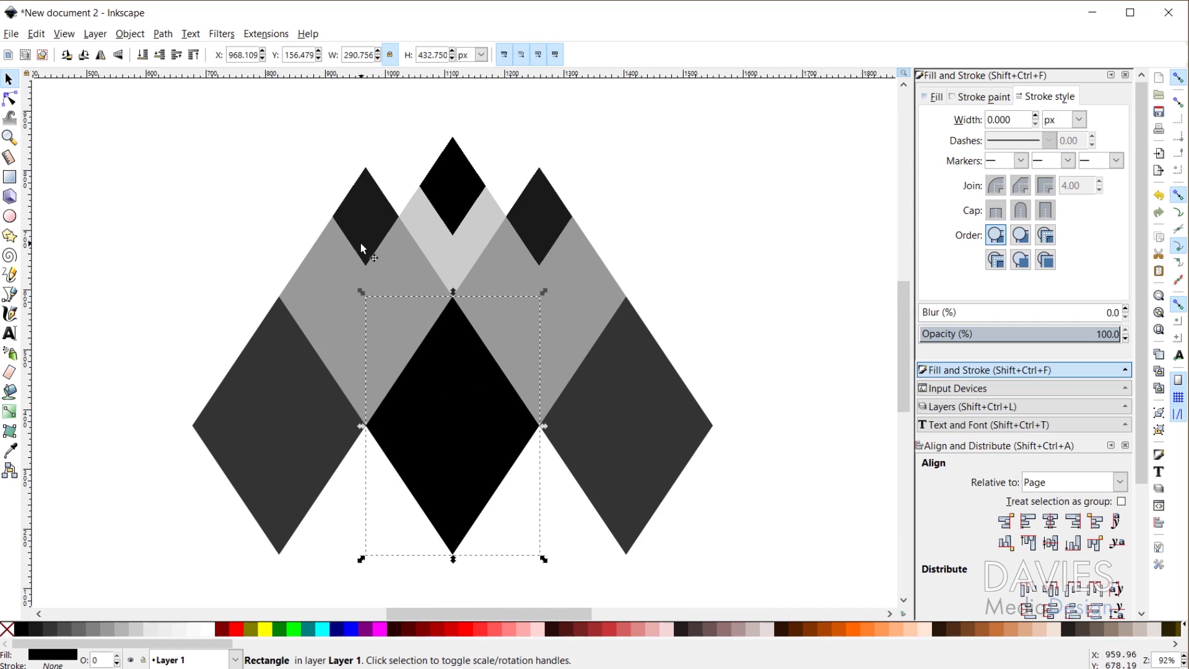
drag(114, 97, 763, 582)
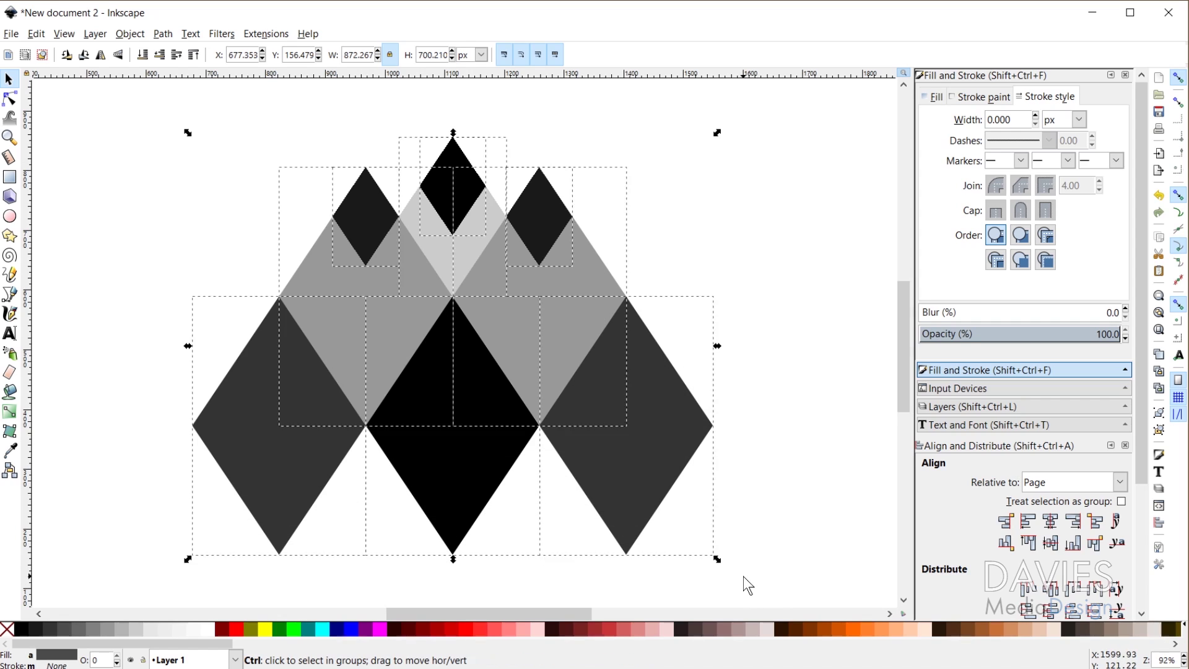
key(ctrl+g)
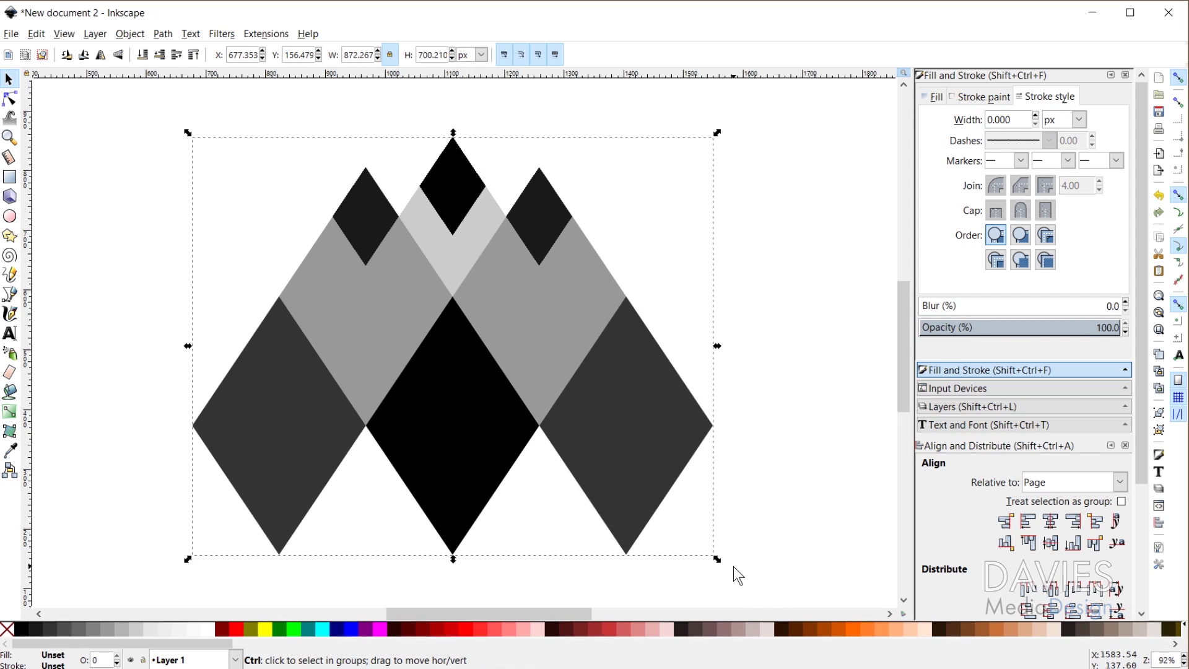
Duplicate the logo group and place the copy outside the page, against its right edge
ctrl+scroll(555, 415, down, 3)
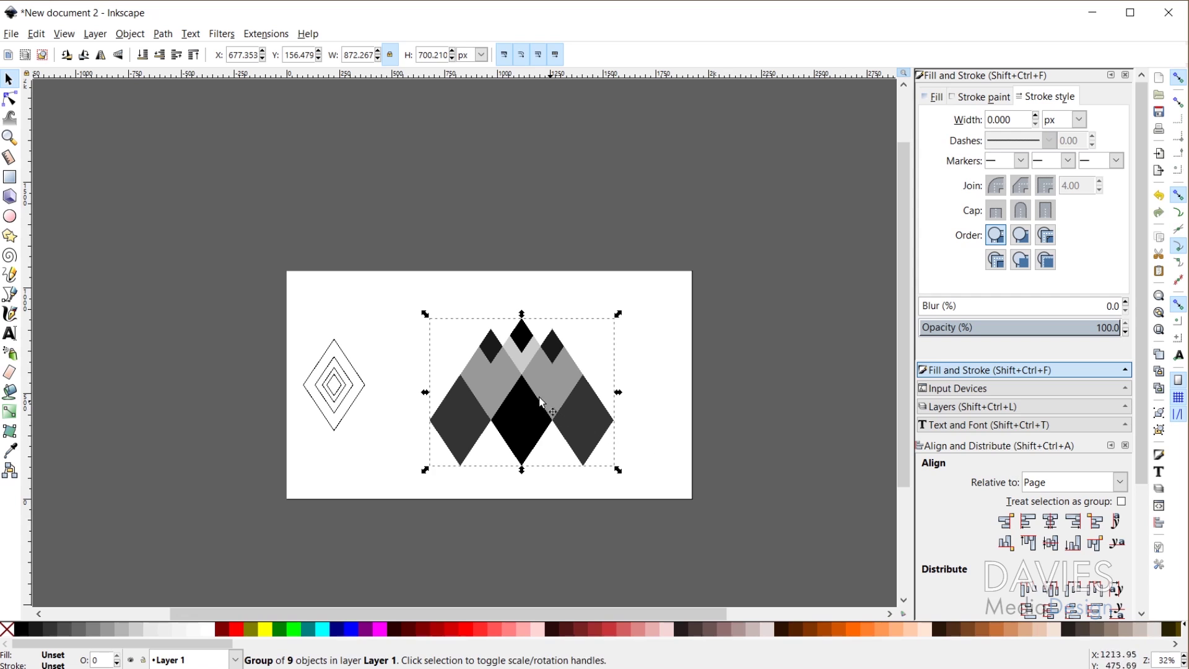
key(ctrl+d)
drag(465, 426, 724, 419)
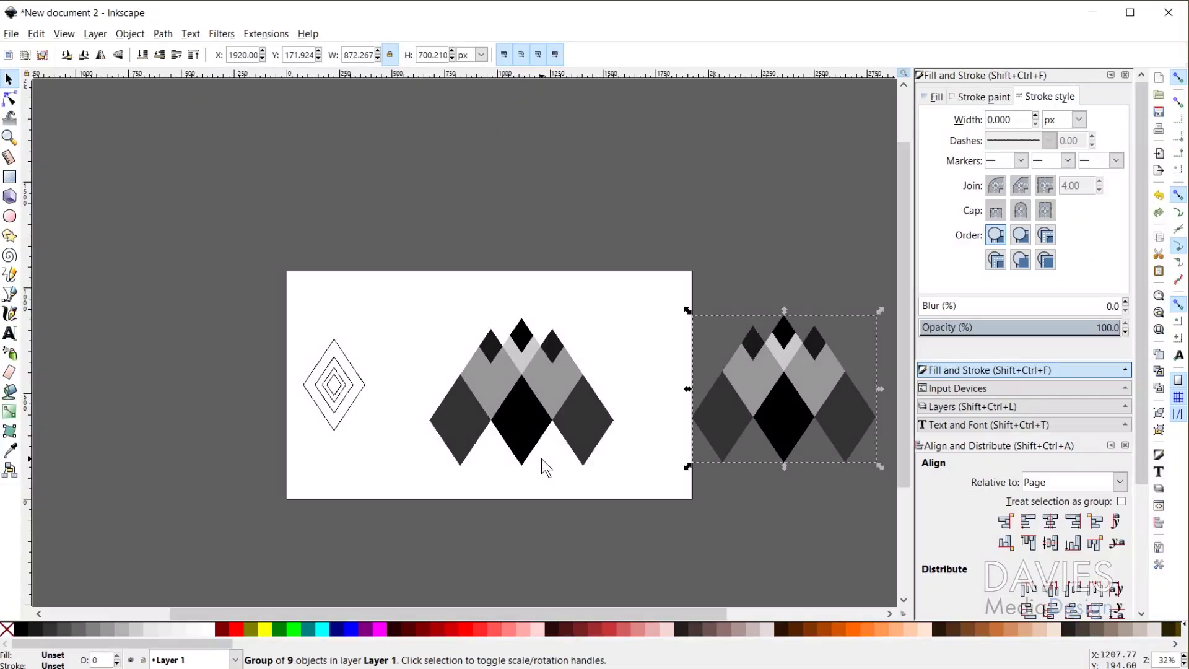
Combine the original logo group on the page into a single path and fill it with a medium grey
ctrl+scroll(503, 429, up, 3)
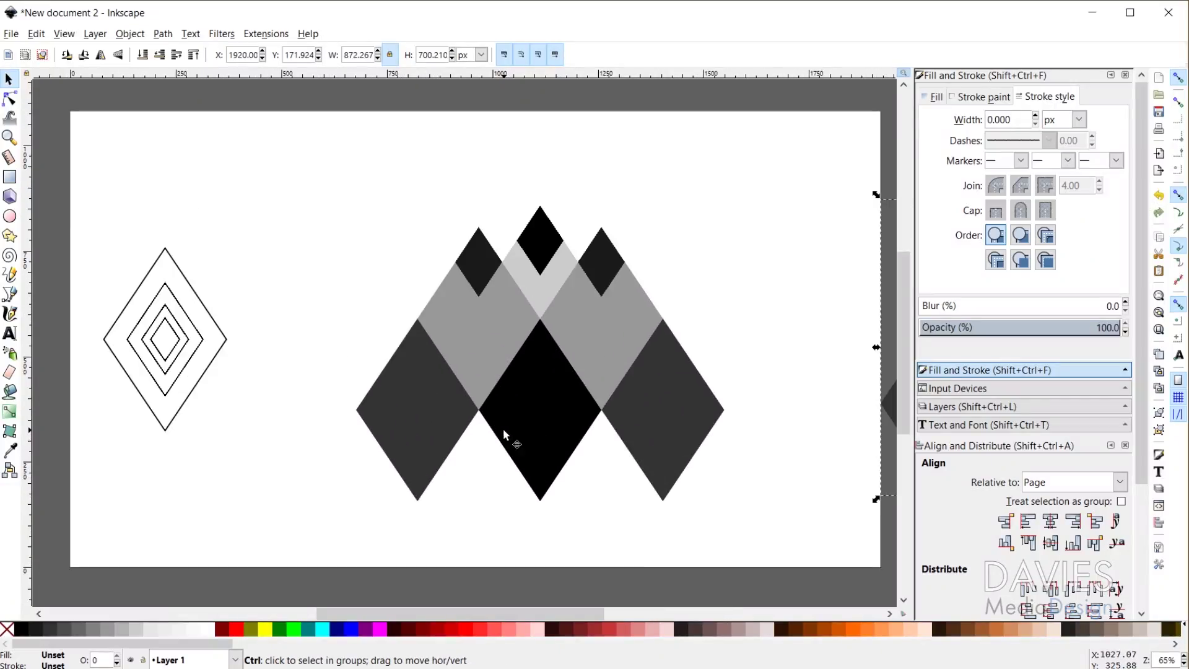
click(372, 388)
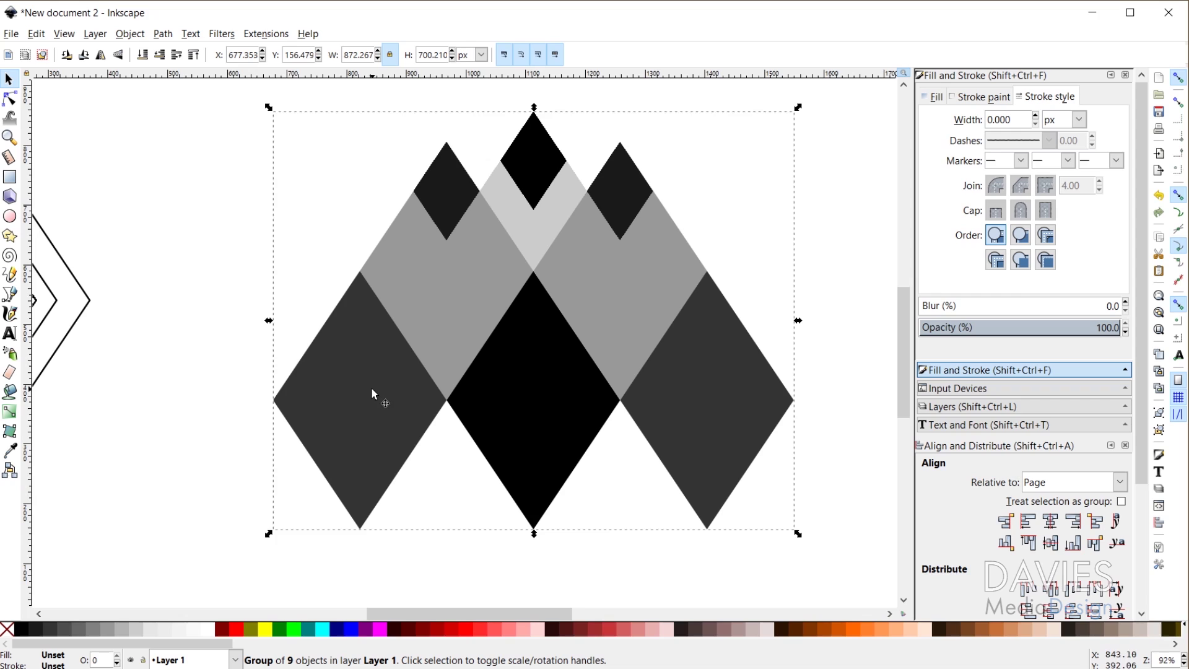
click(162, 35)
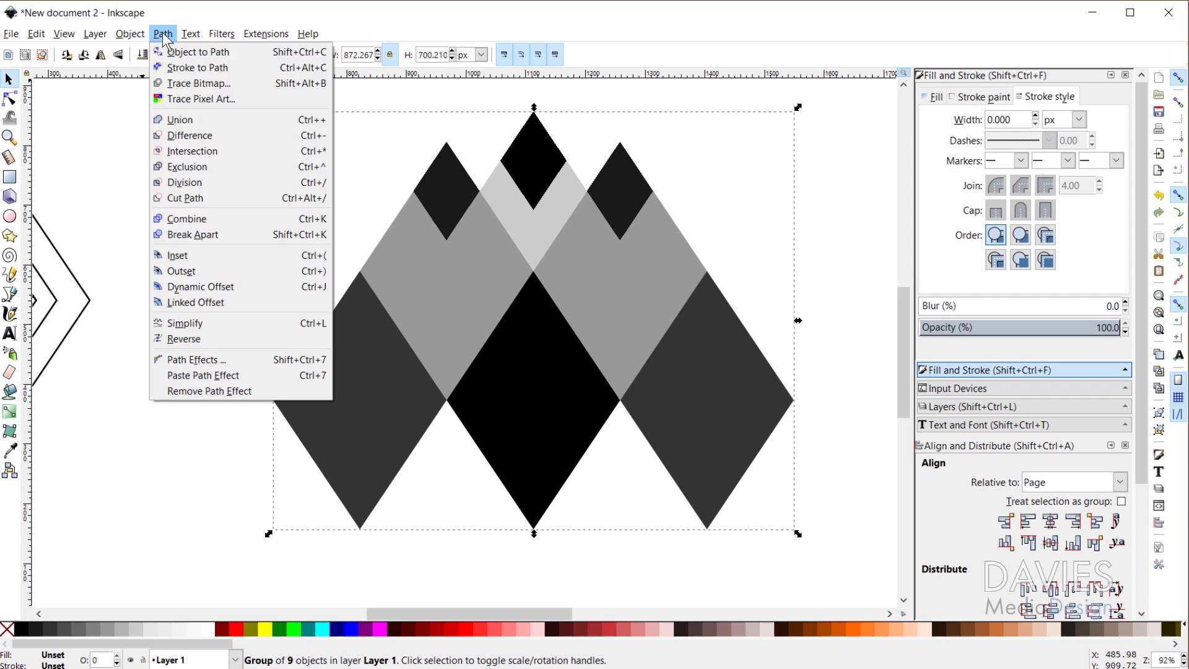
click(197, 220)
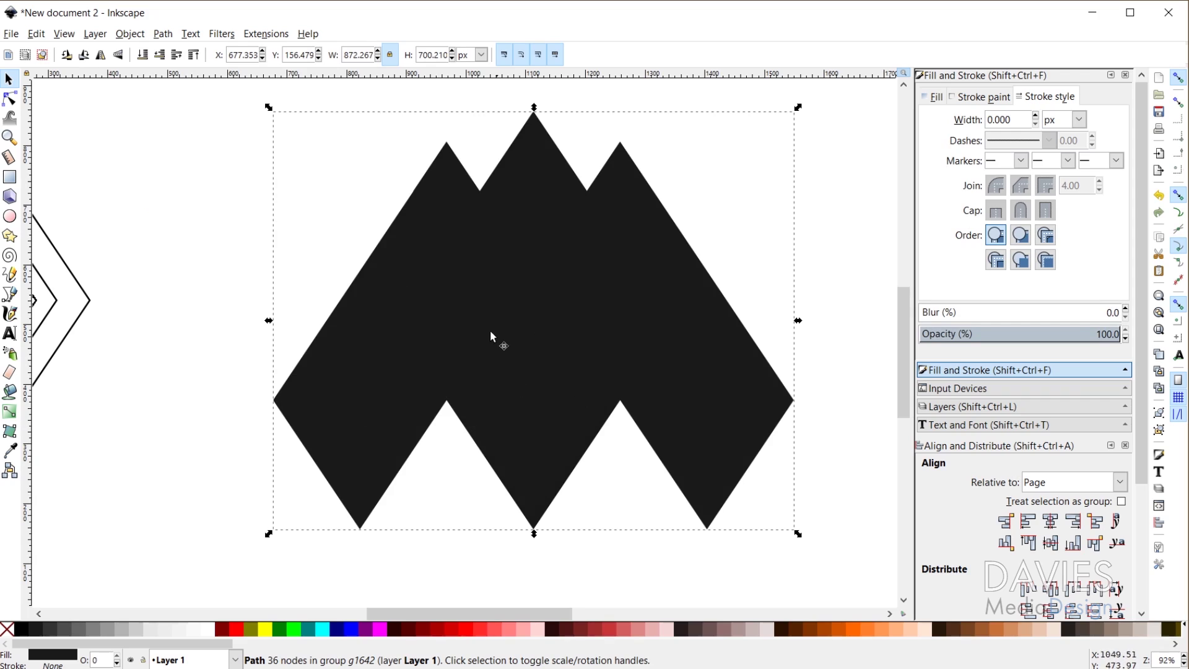
click(94, 626)
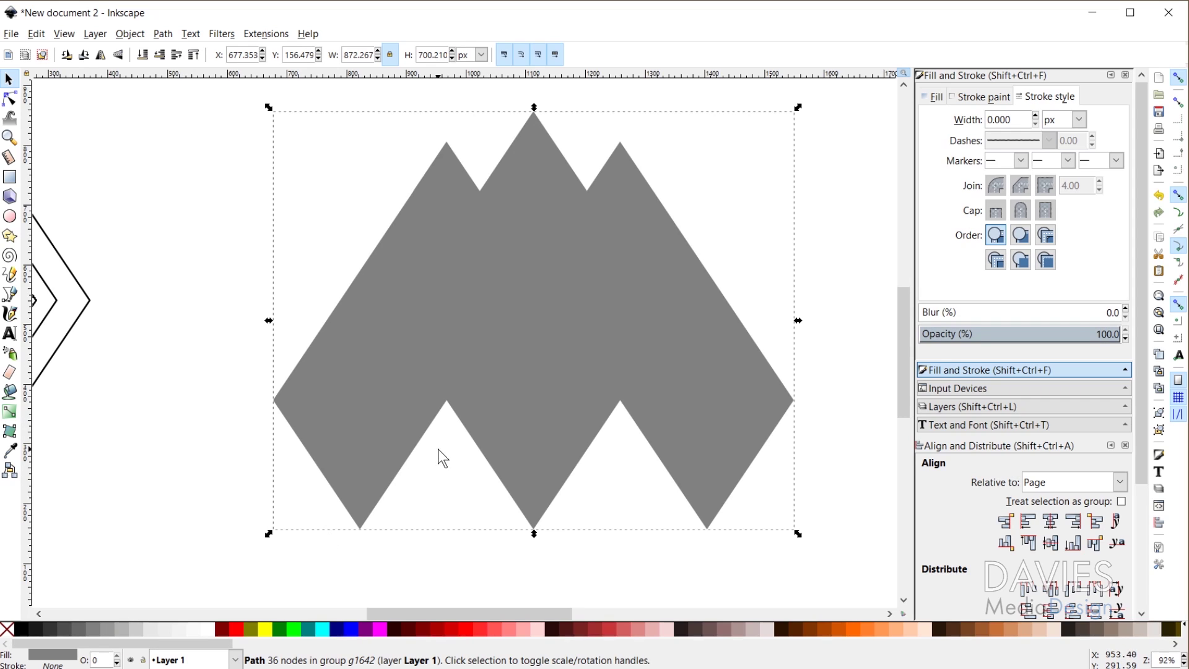
Draw a rectangle about 1024 by 327 px over the lower half of the grey silhouette and fill it black
click(10, 178)
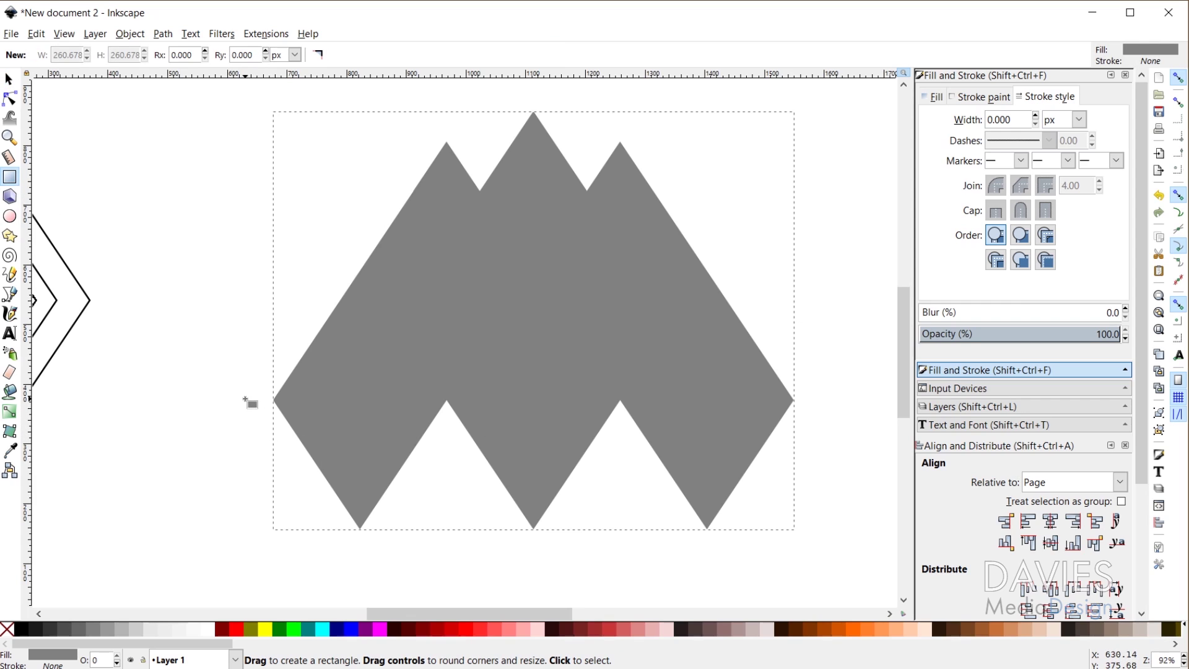
drag(243, 399, 855, 593)
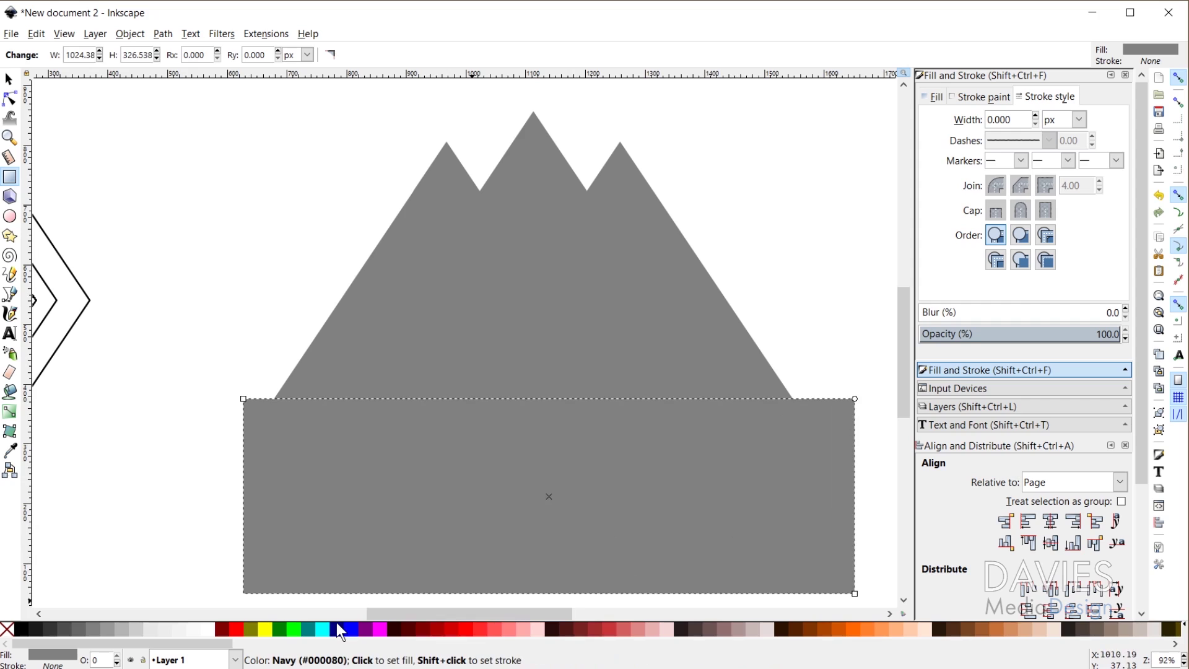
click(22, 629)
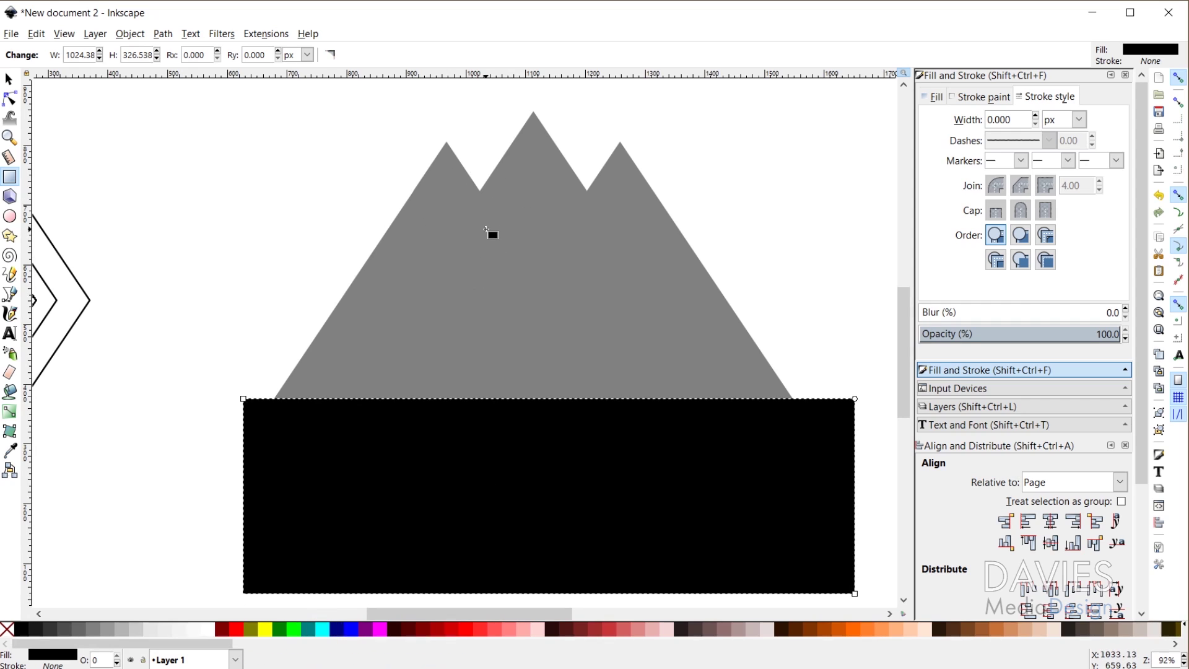
Move the black rectangle so its top edge aligns with the silhouette's outer side corners
click(13, 81)
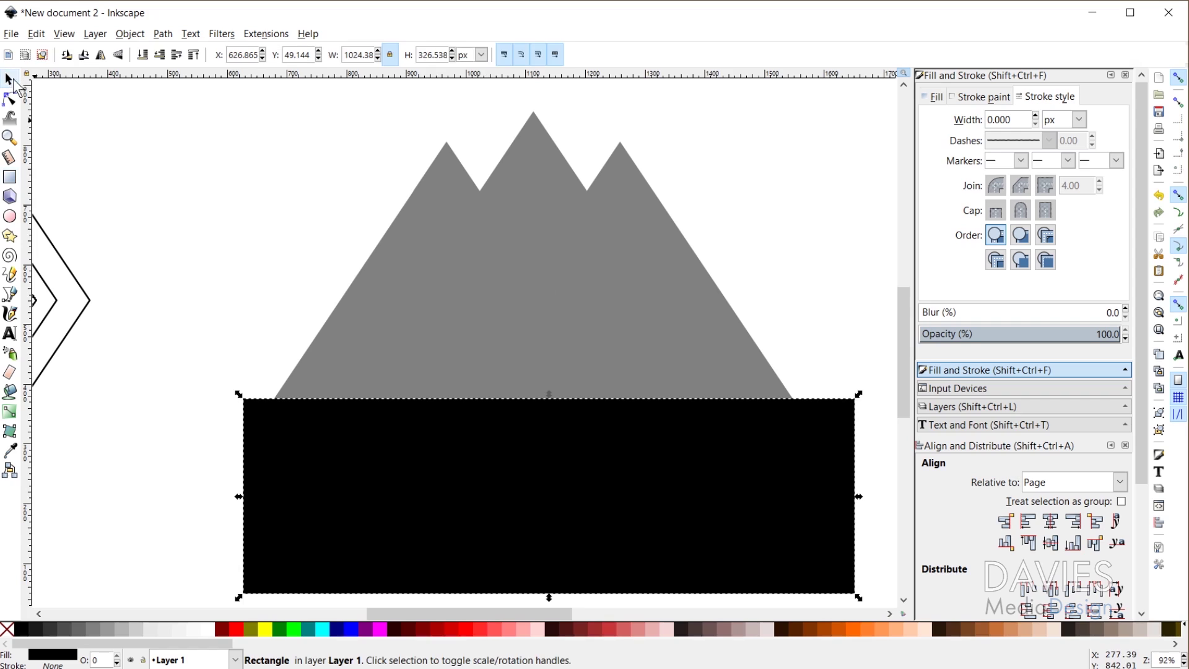
ctrl+scroll(567, 487, up, 1)
ctrl+scroll(567, 488, down, 1)
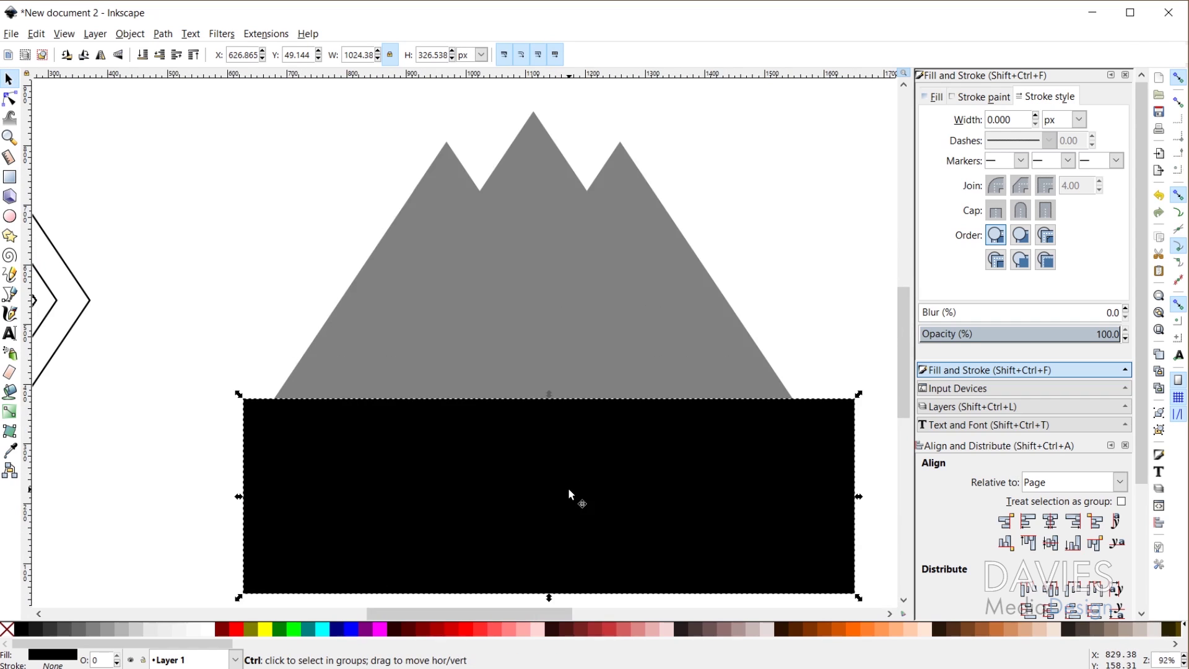
ctrl+scroll(567, 488, up, 1)
mouse_move(515, 493)
mouse_down()
mouse_move(477, 552)
mouse_move(504, 507)
mouse_move(503, 484)
mouse_up()
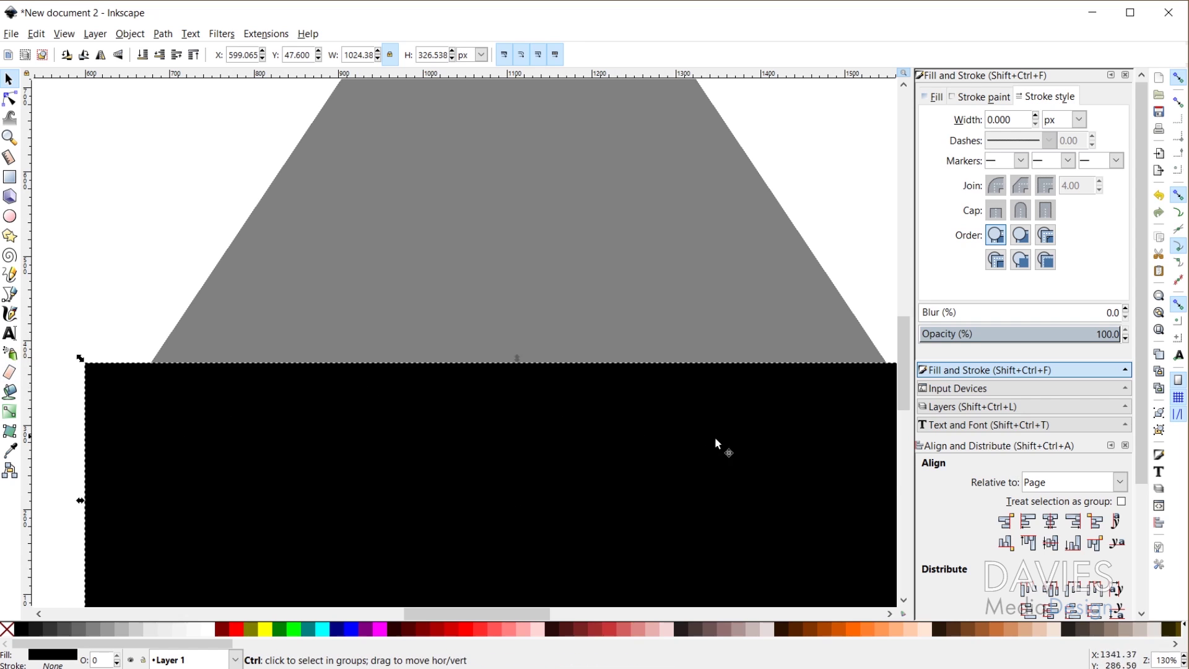
ctrl+scroll(743, 442, down, 2)
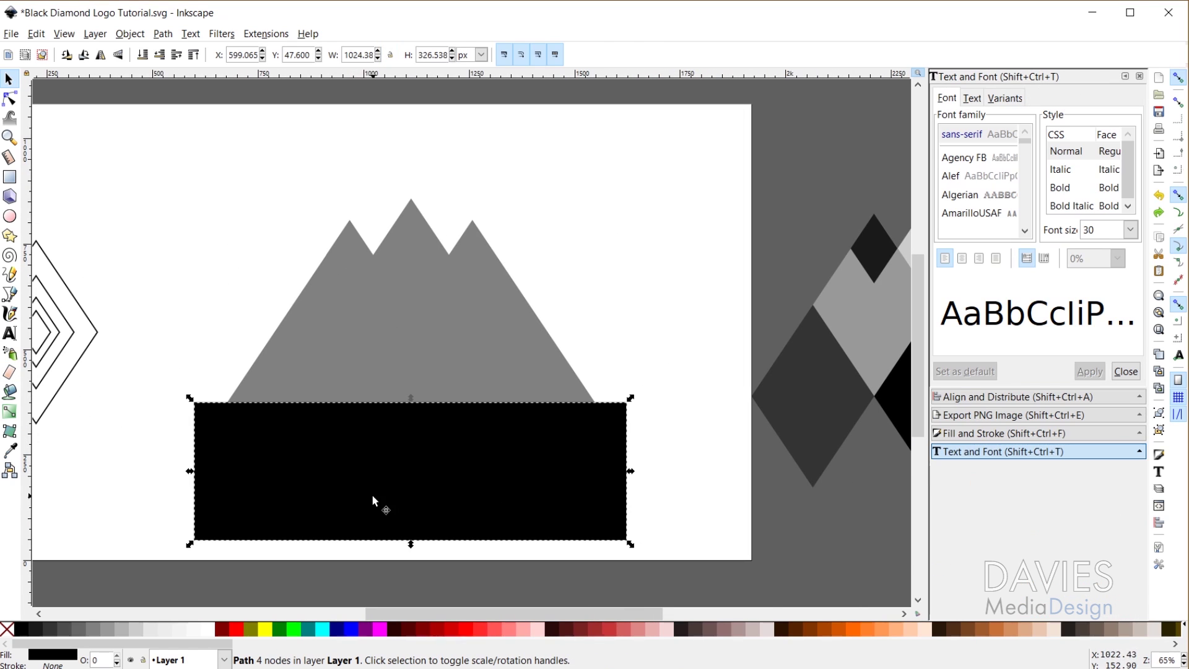
Subtract the black rectangle from the grey mountain silhouette with Difference
click(354, 317)
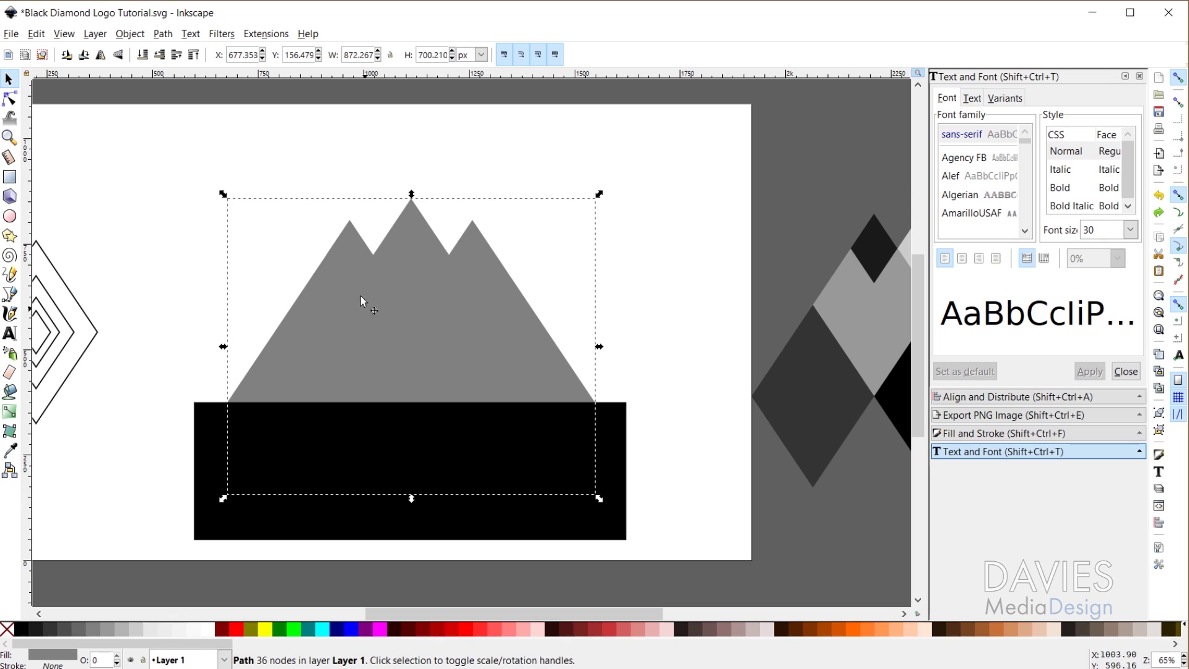
key(ctrl+shift+g)
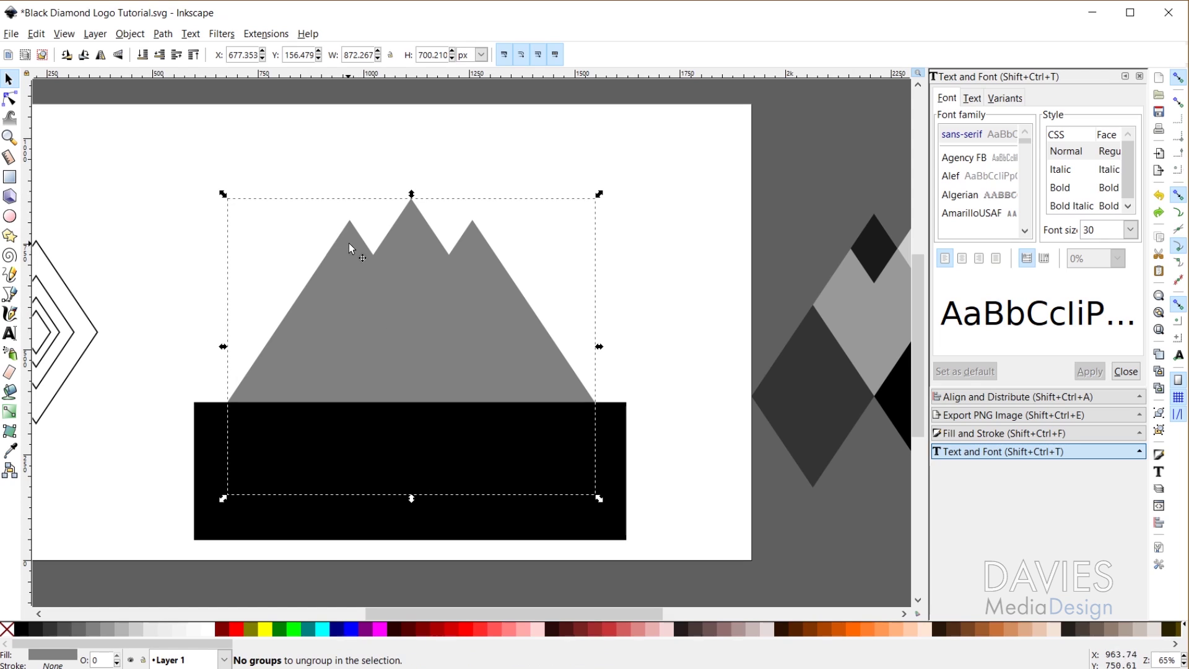
shift+click(615, 440)
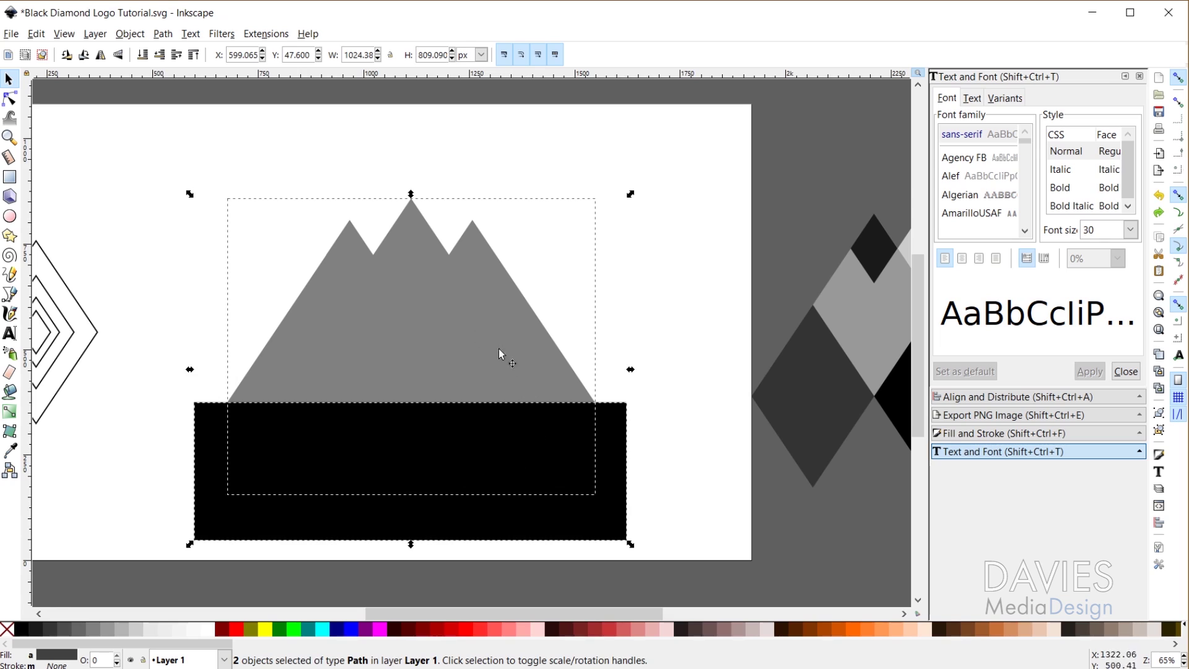
click(162, 34)
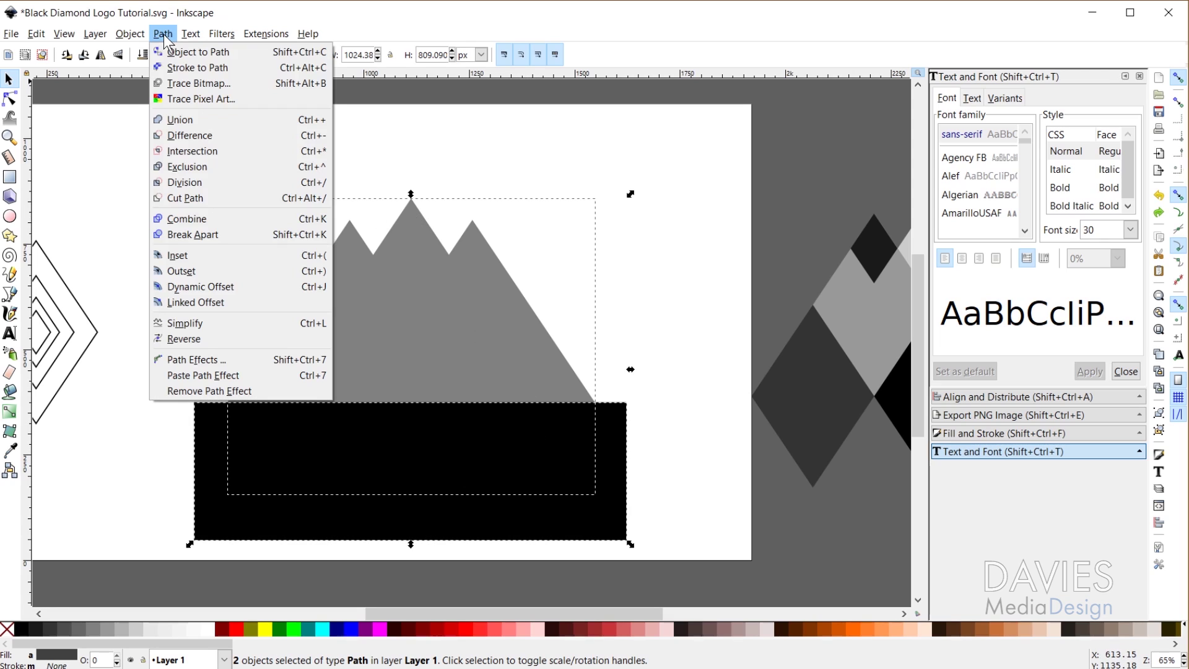
click(206, 137)
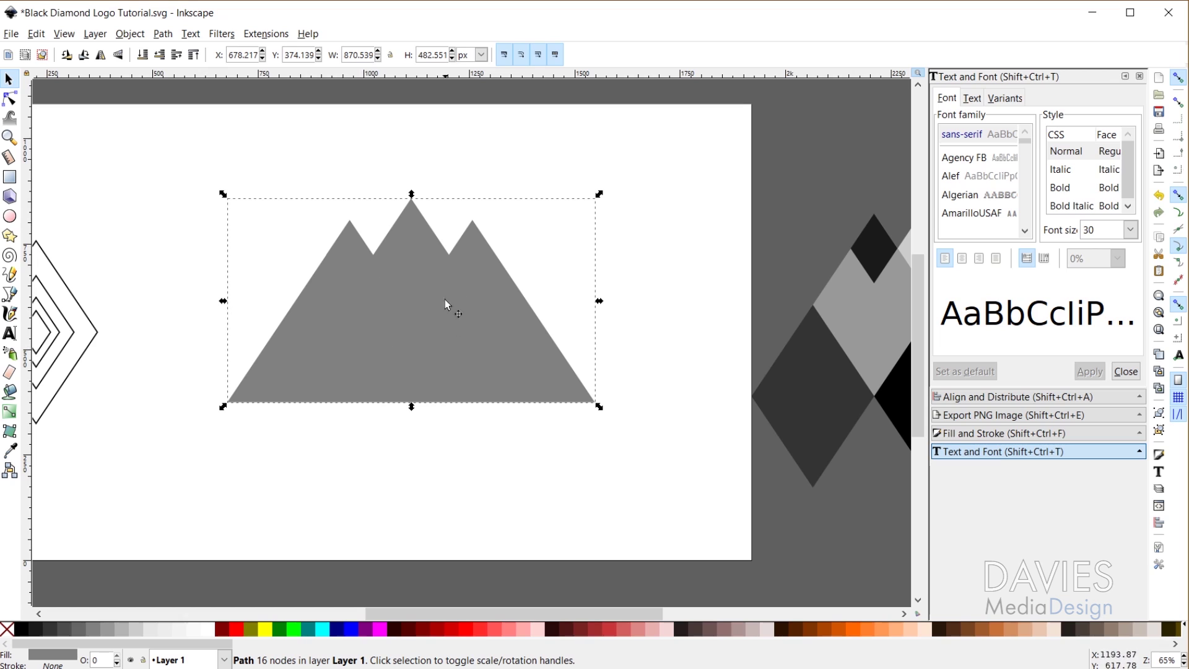
Move the shaded logo group from outside the page onto the trimmed silhouette and send it to the back
click(415, 500)
click(796, 406)
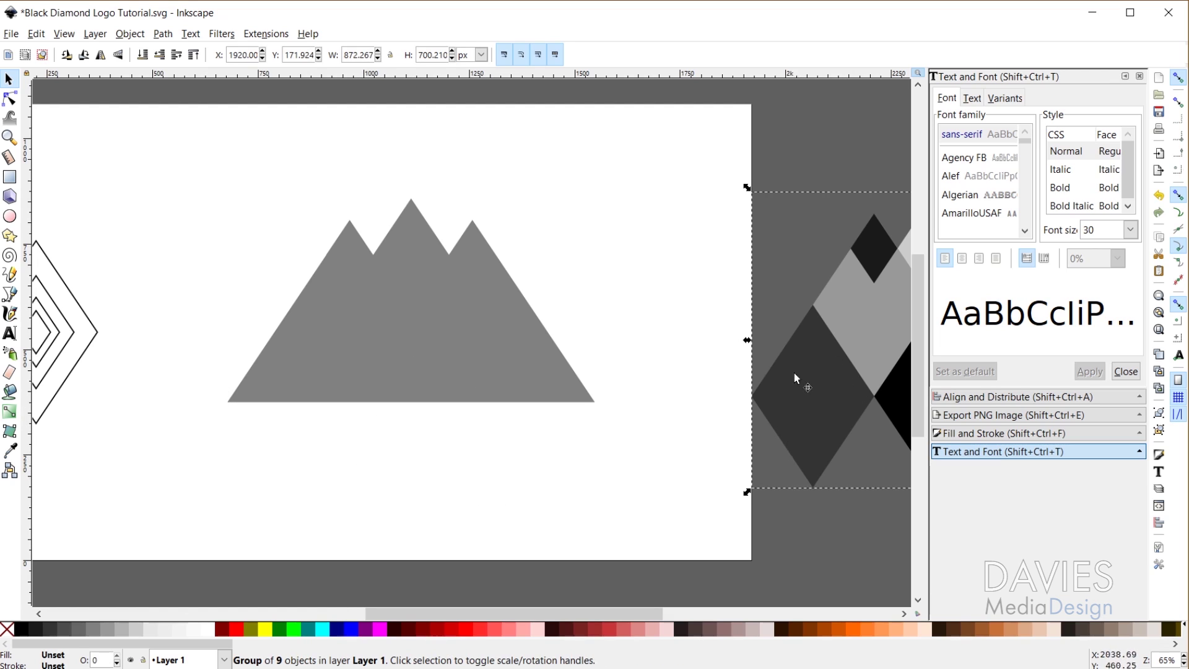
drag(833, 411, 303, 414)
key(End)
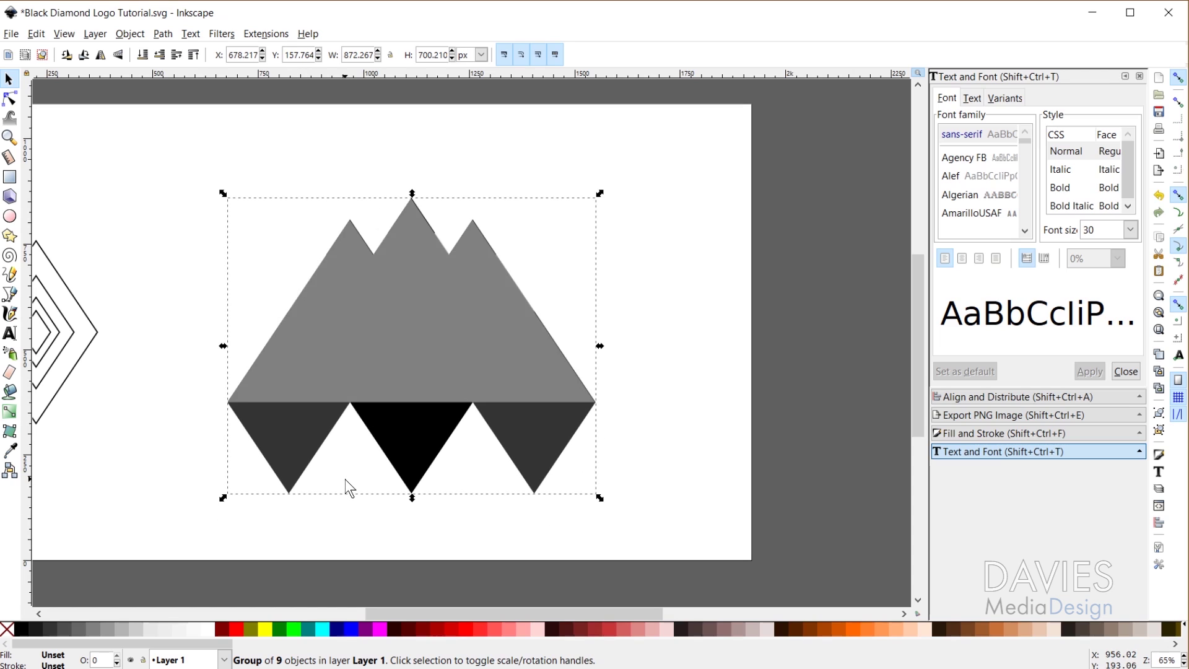
Move the grey silhouette so its central peak snaps to the top of the shaded logo group
scroll(401, 288, up, 5)
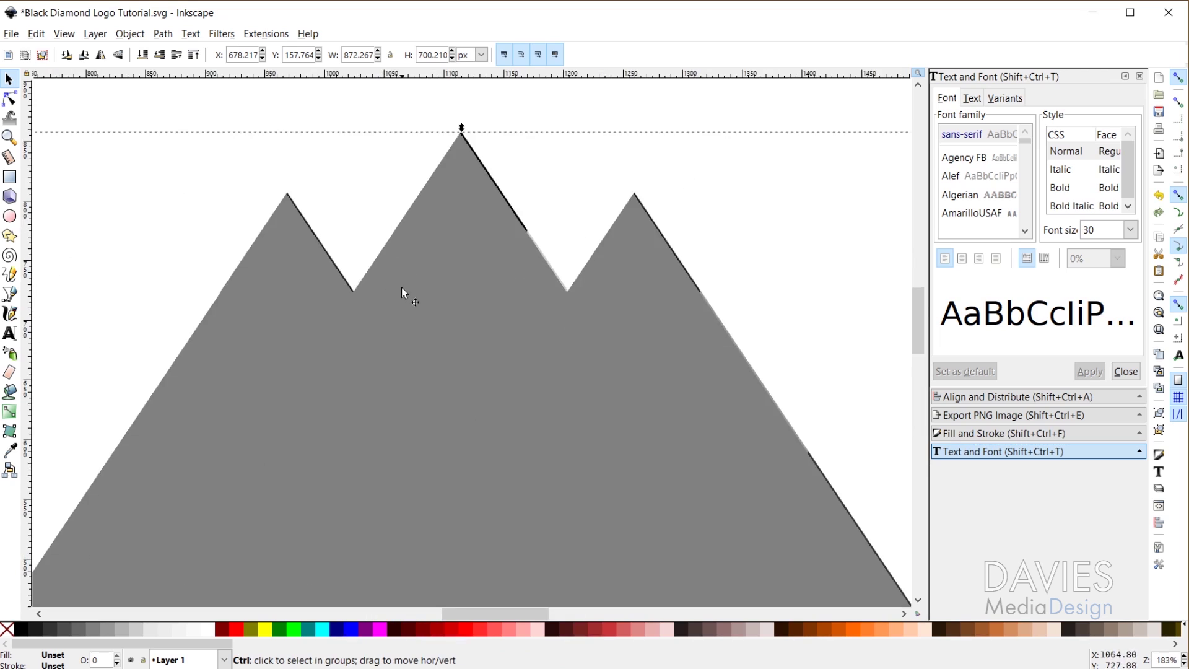
scroll(462, 283, up, 3)
click(494, 368)
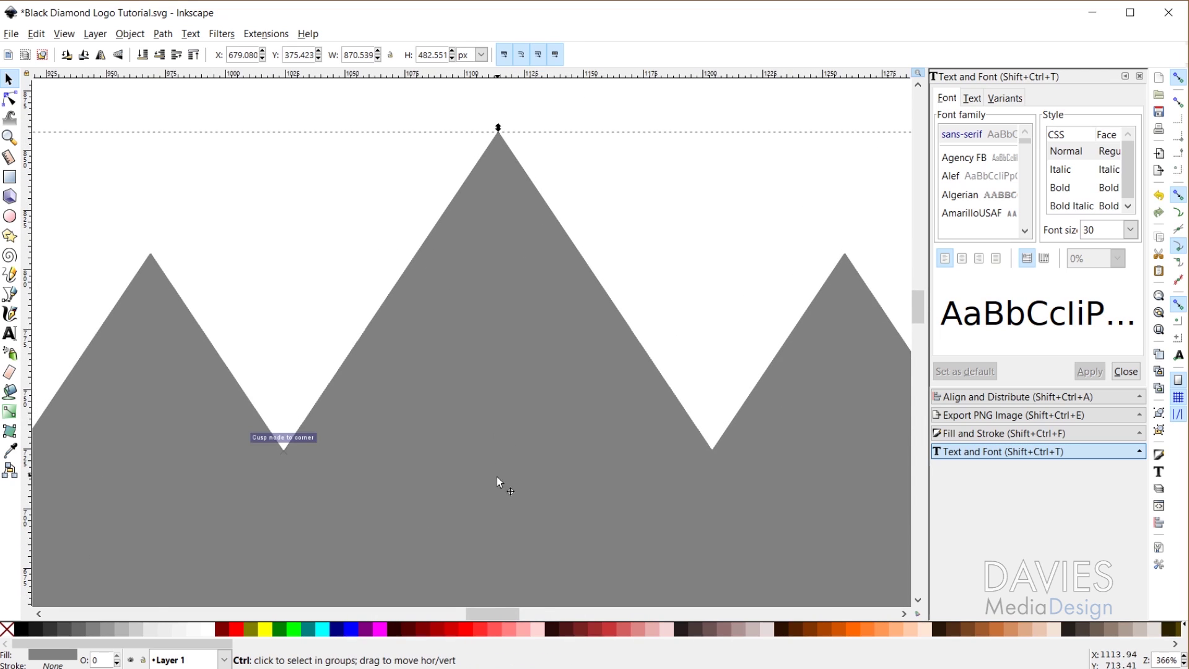
Clip the shaded logo group with the grey mountain silhouette
scroll(629, 506, down, 4)
shift+click(543, 468)
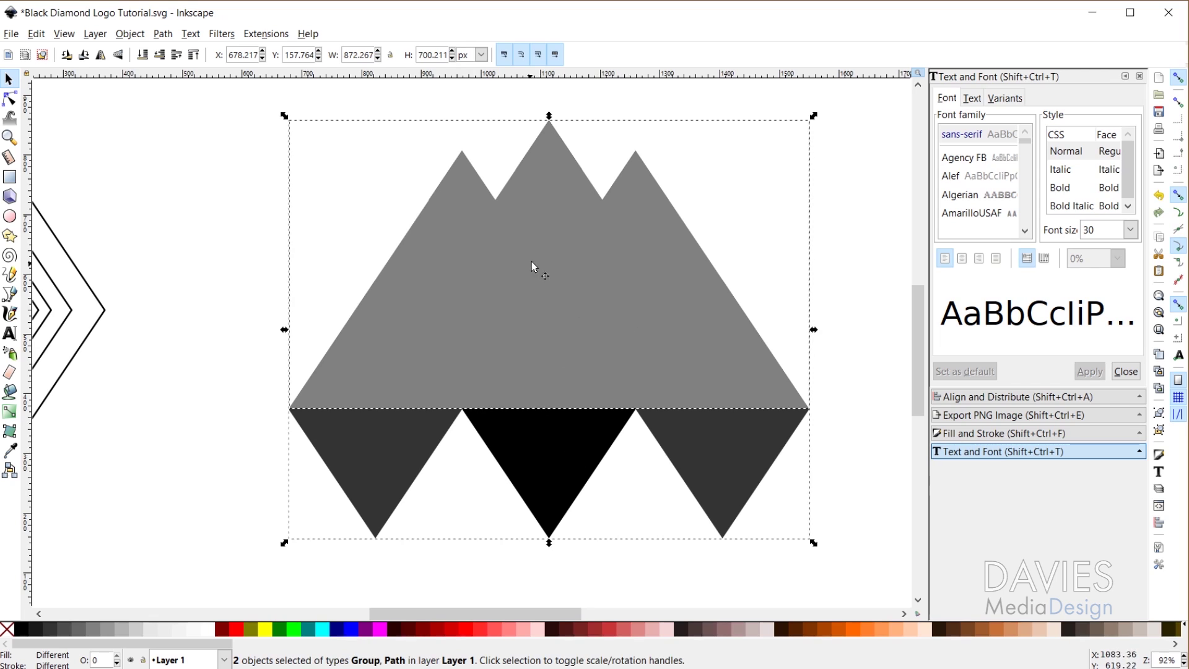
right_click(555, 271)
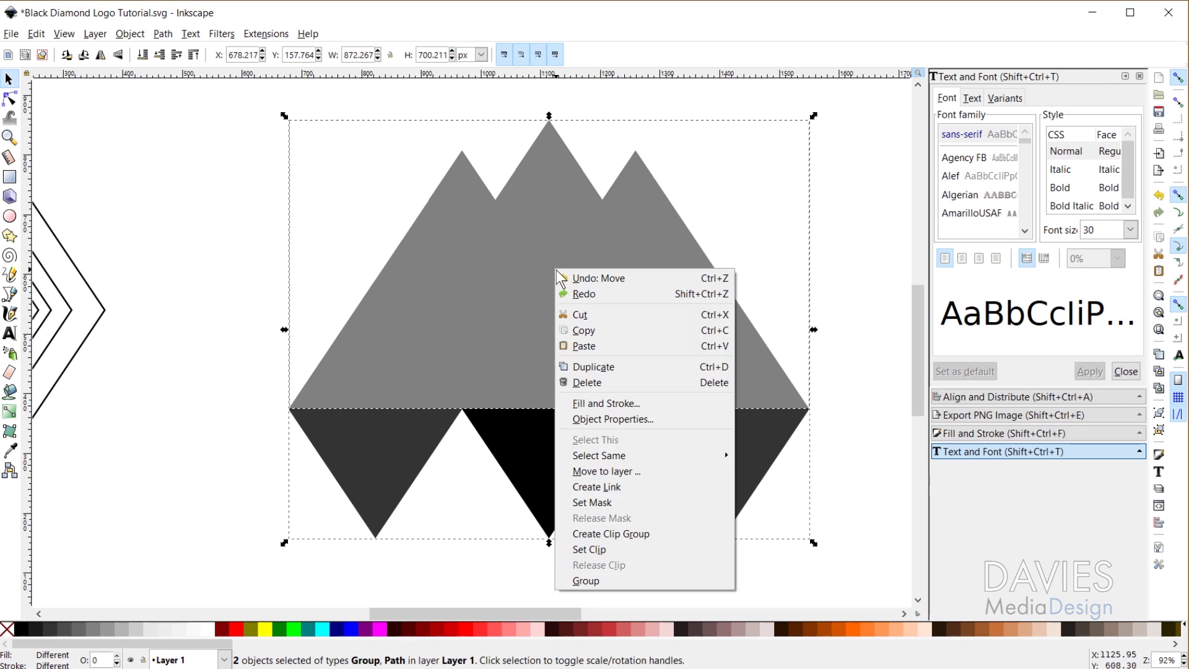
click(625, 546)
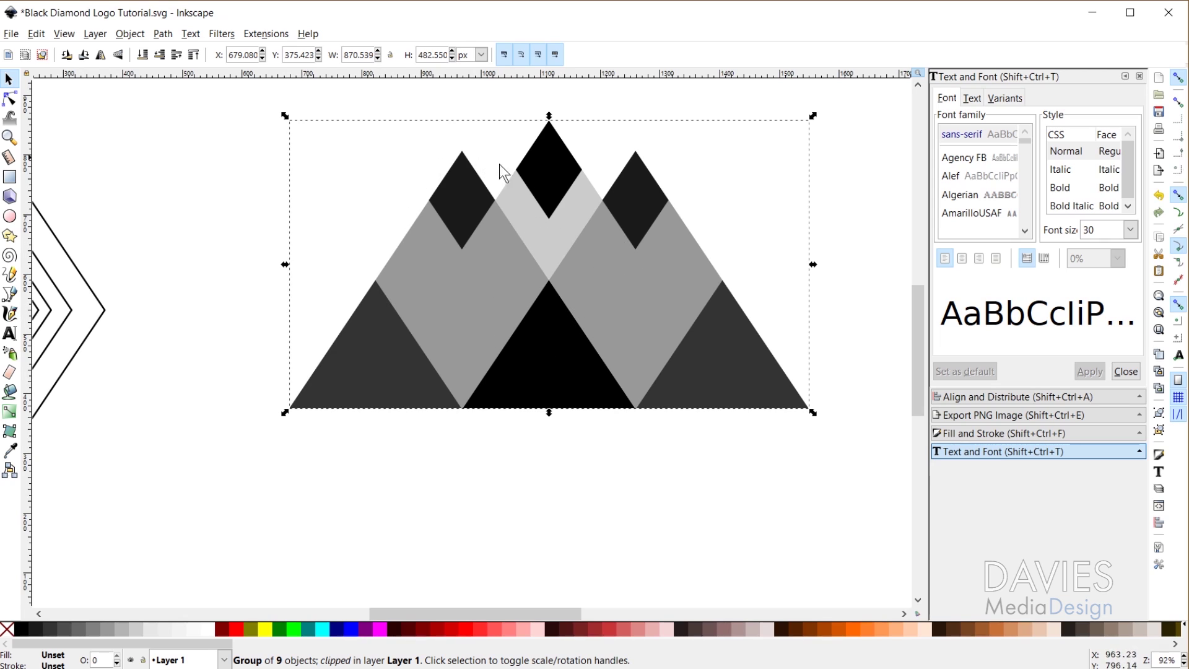
Move the four nested outline diamonds off the page, beyond its right edge
ctrl+scroll(248, 428, down, 4)
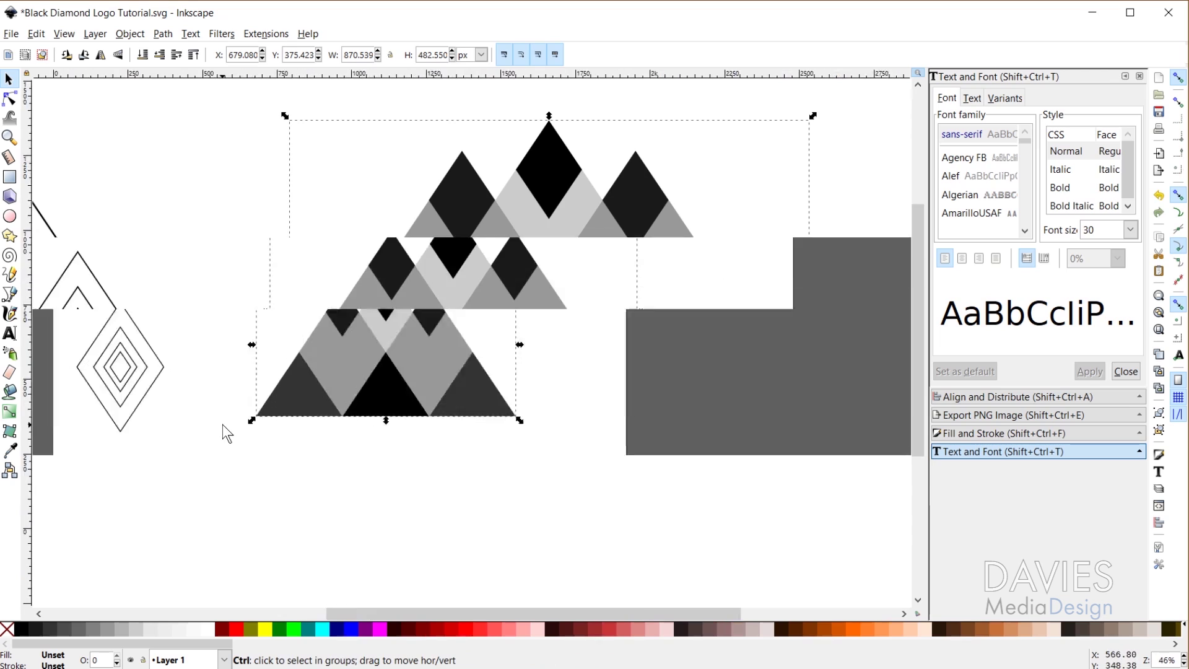
ctrl+scroll(137, 446, up, 2)
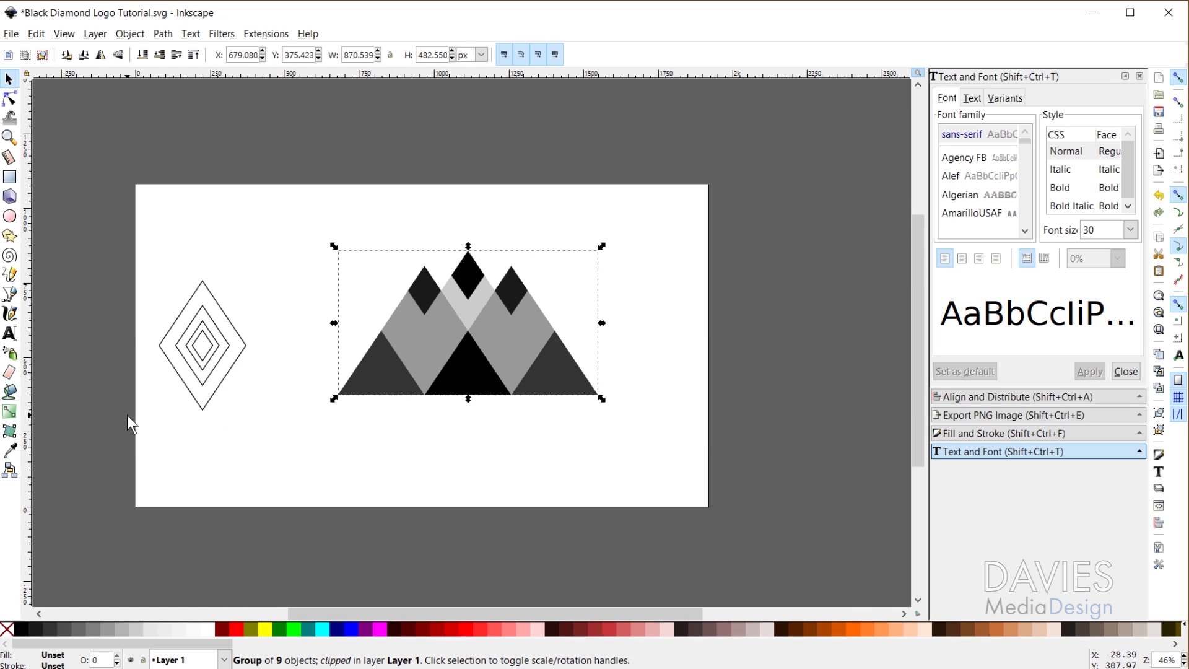
drag(128, 258, 272, 433)
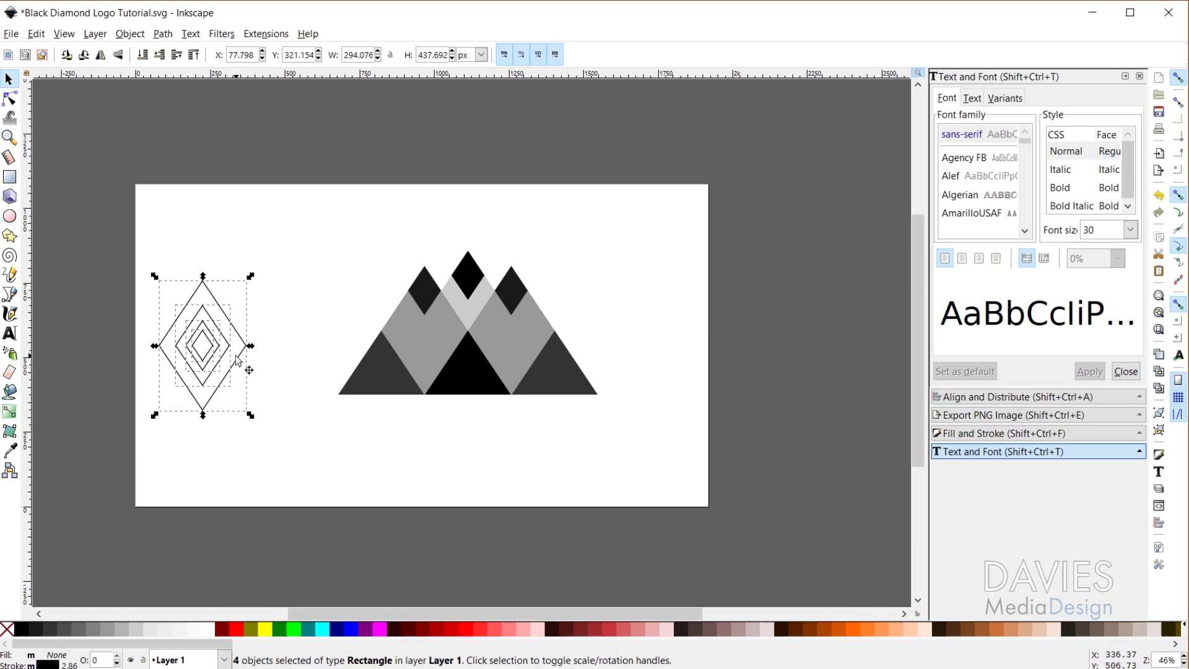
drag(236, 356, 818, 314)
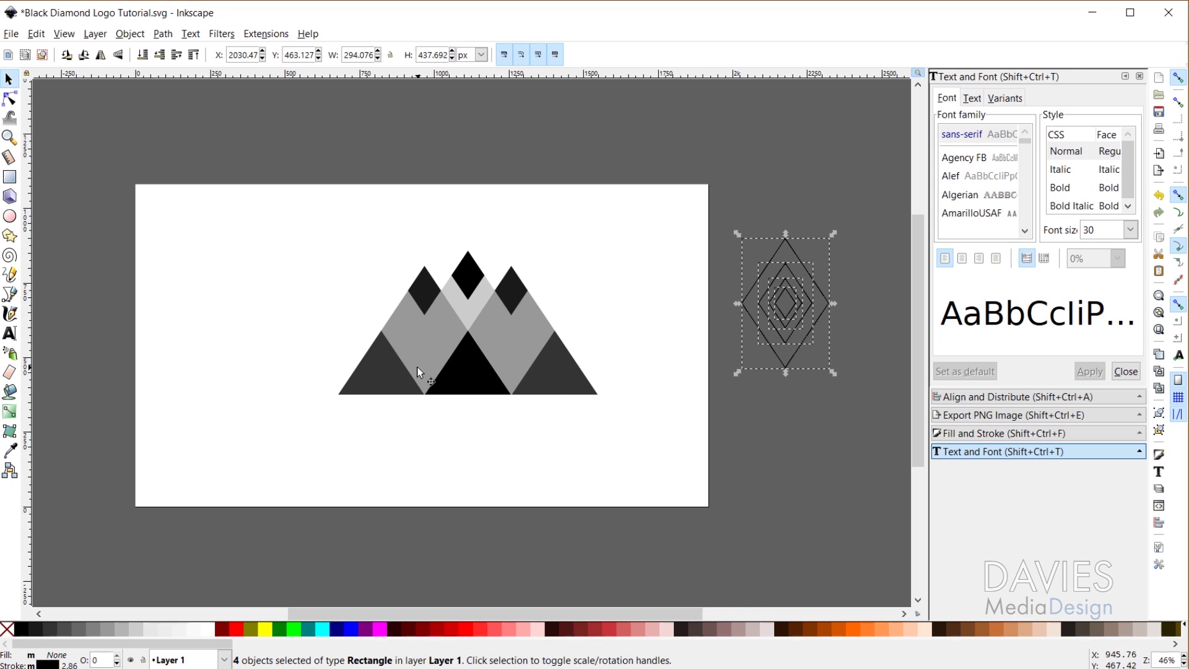
Scale the clipped mountain logo down to about 377 by 209 px and place it on the page's left half
click(485, 339)
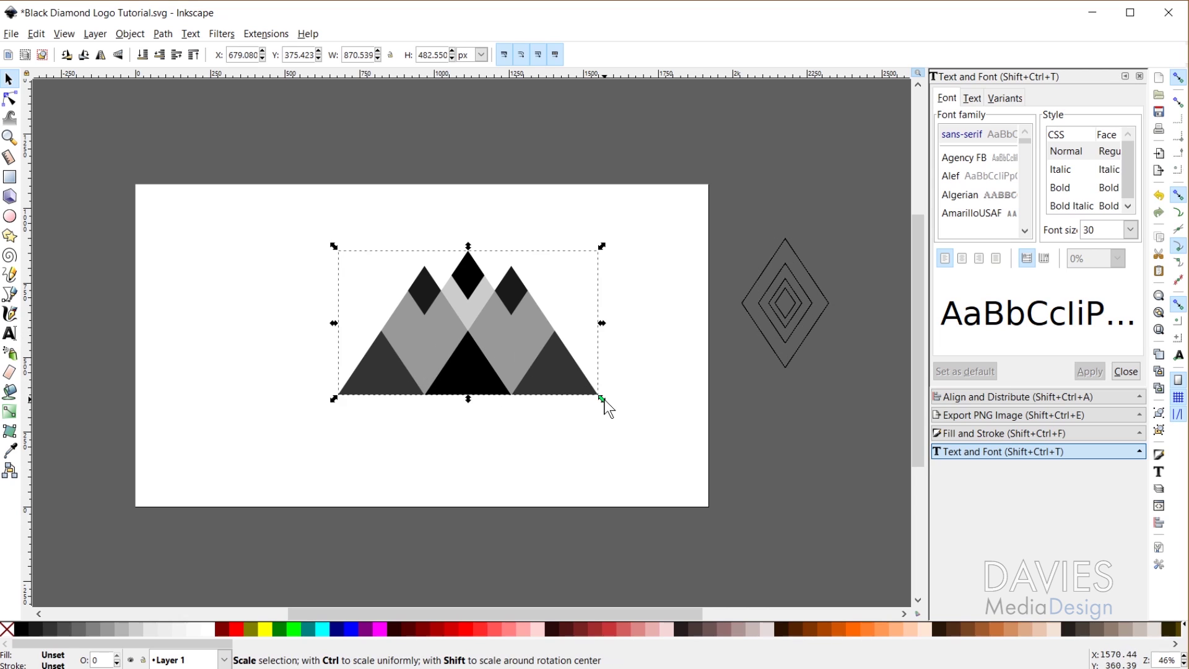
drag(601, 399, 462, 450)
drag(413, 297, 288, 337)
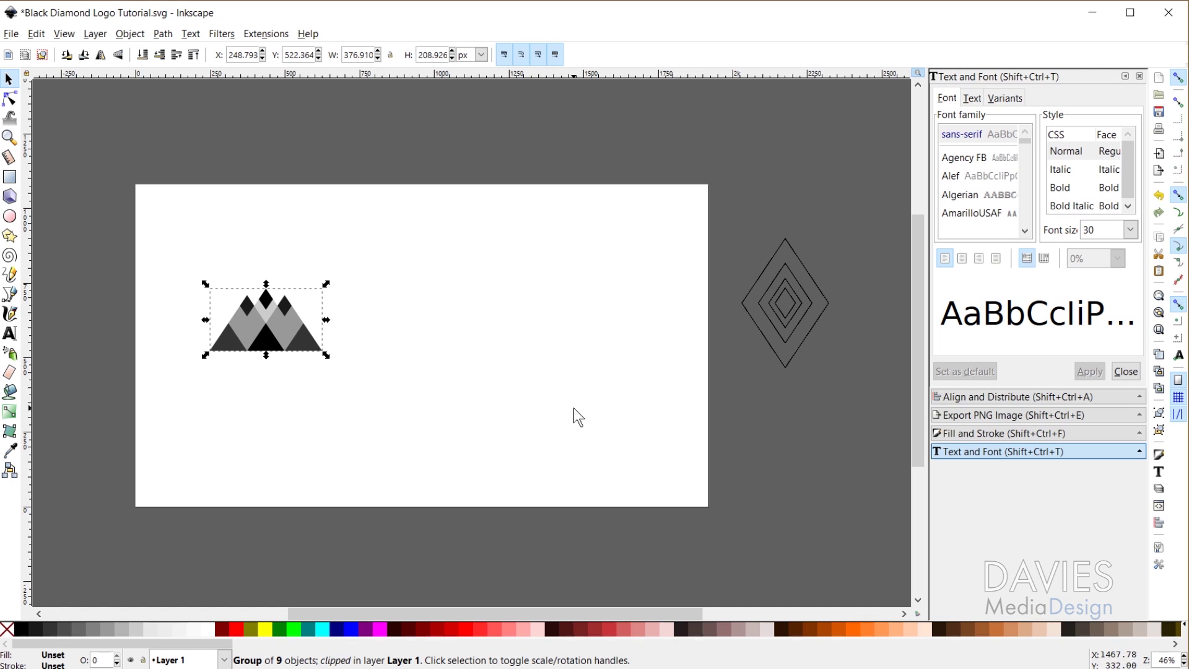
Add the text "BLACK DIAMOND" on the page to the right of the mountain logo
click(9, 333)
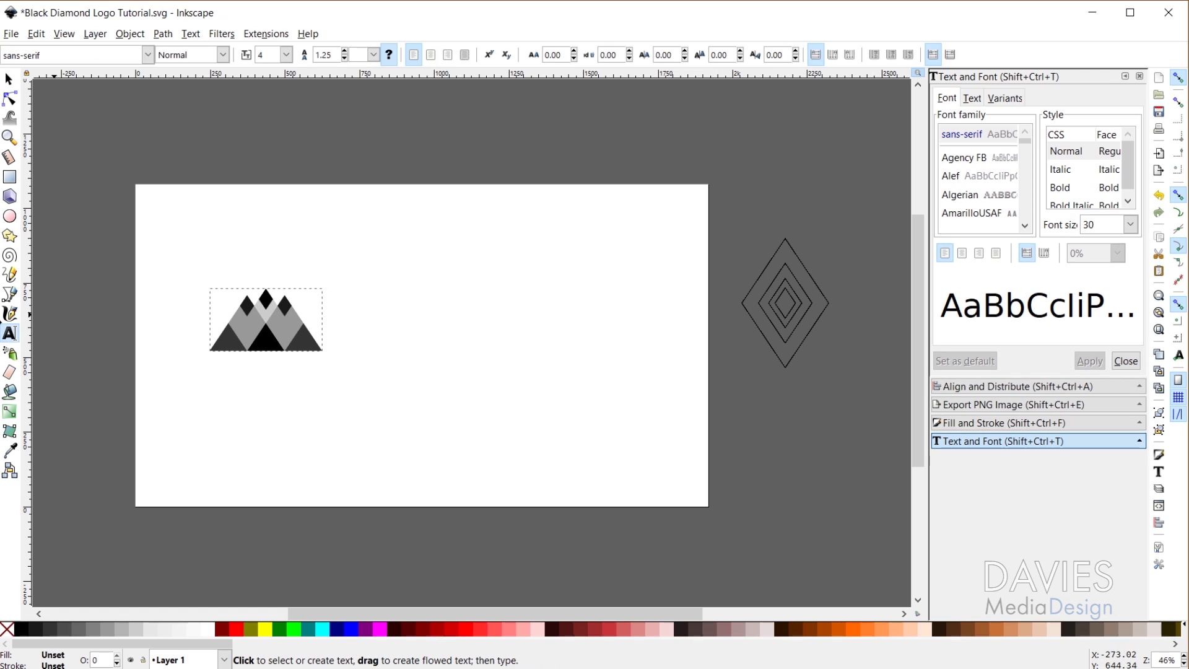
click(345, 314)
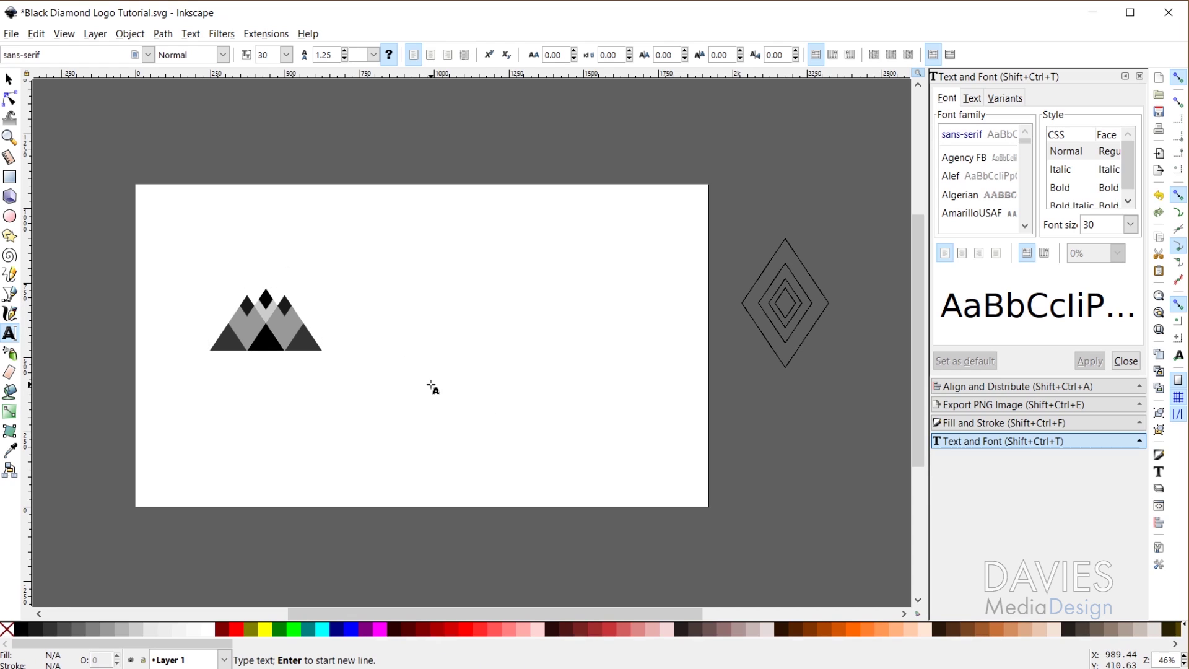
text(BLACK)
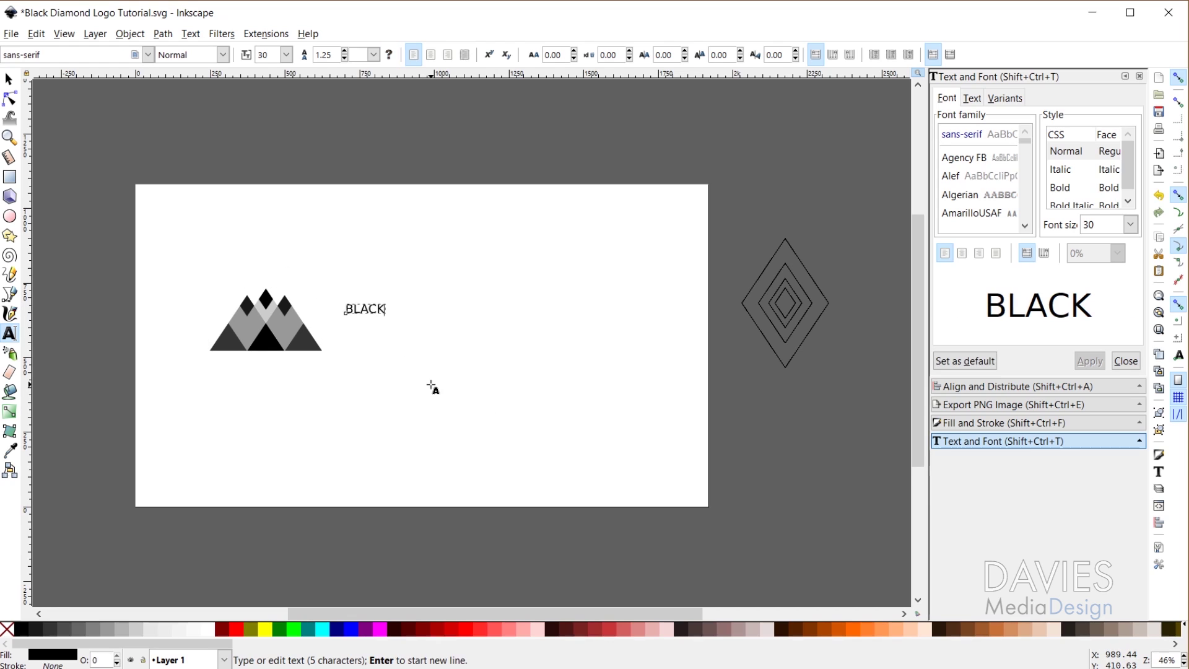
text( DIAMOND)
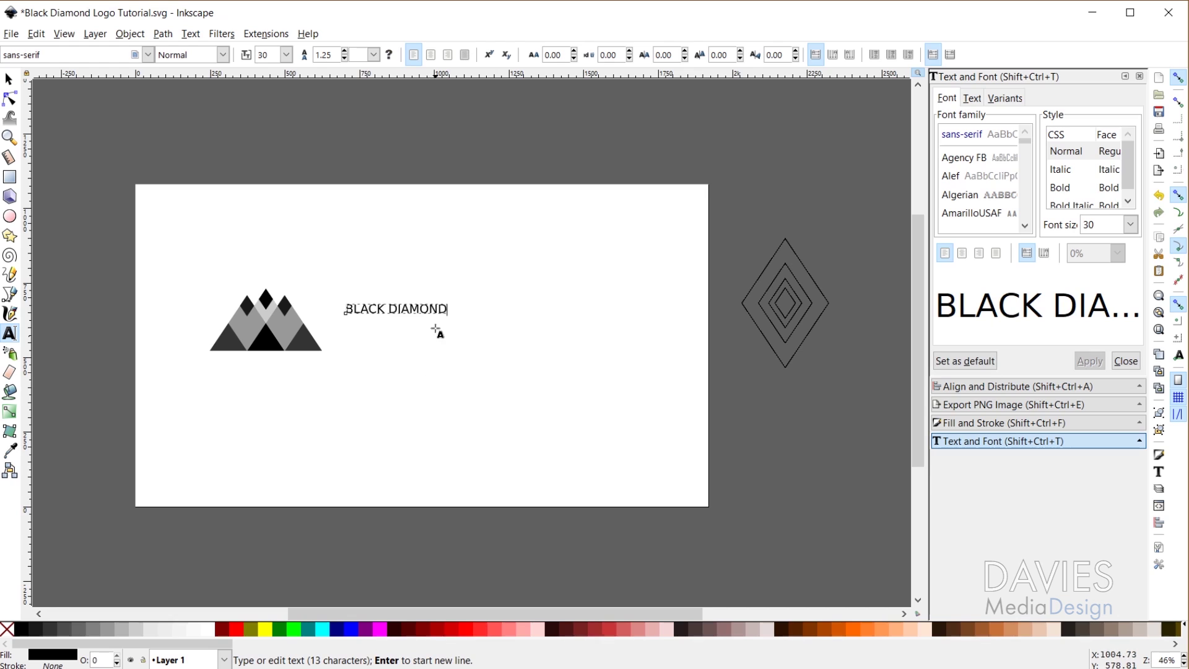
key(Escape)
Set the font size of the whole "BLACK DIAMOND" text to 48
click(409, 306)
key(ctrl+a)
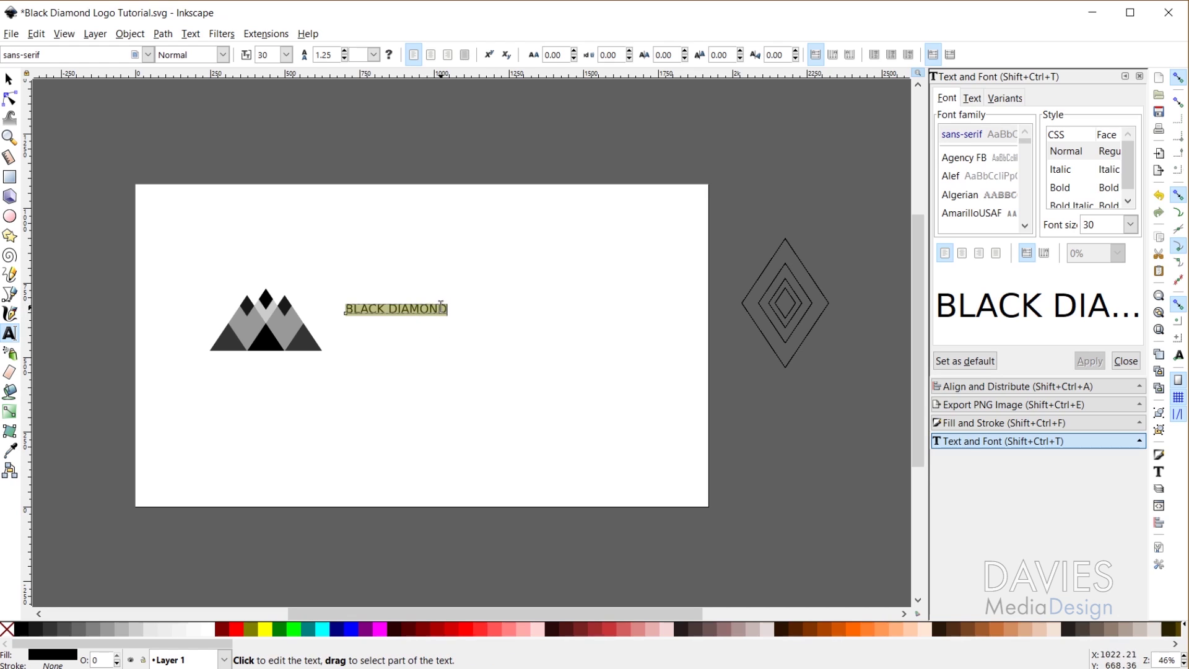
click(286, 55)
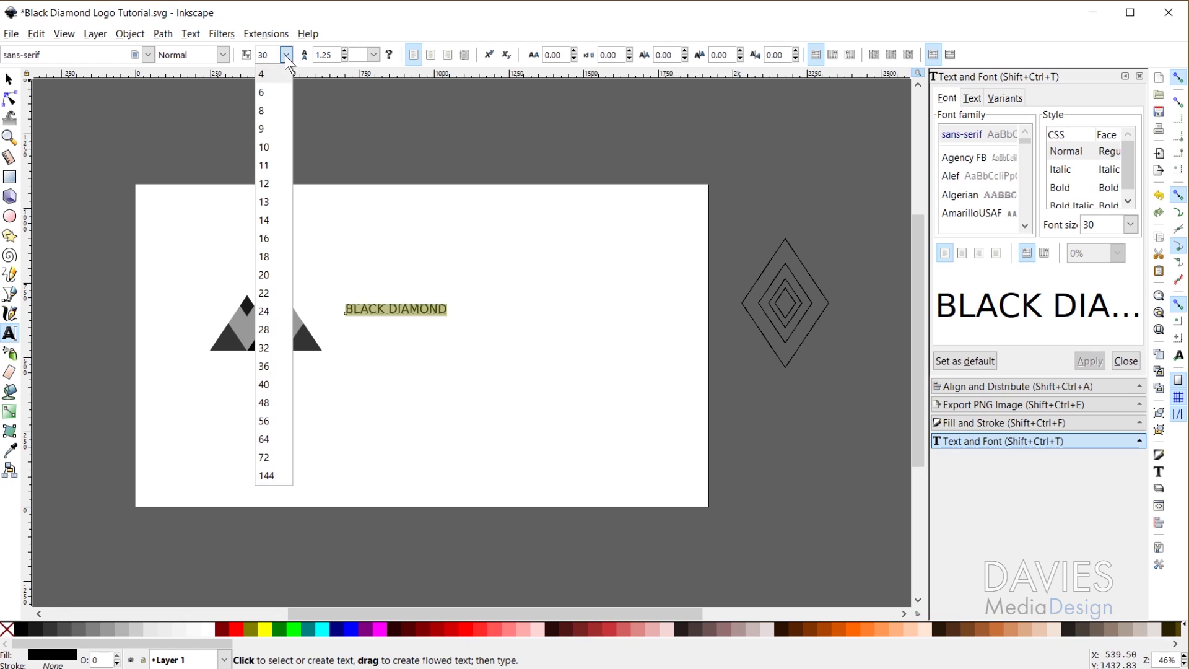
click(267, 403)
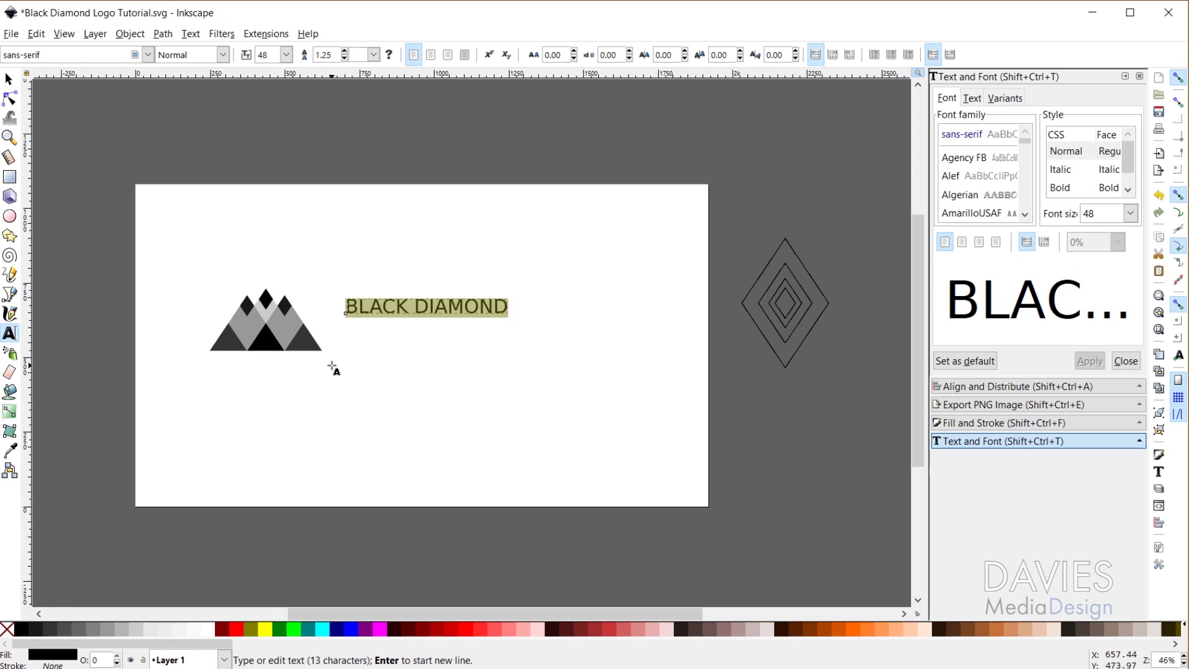
Scale the "BLACK DIAMOND" text up to about 736 px wide and open the text and font settings
click(9, 80)
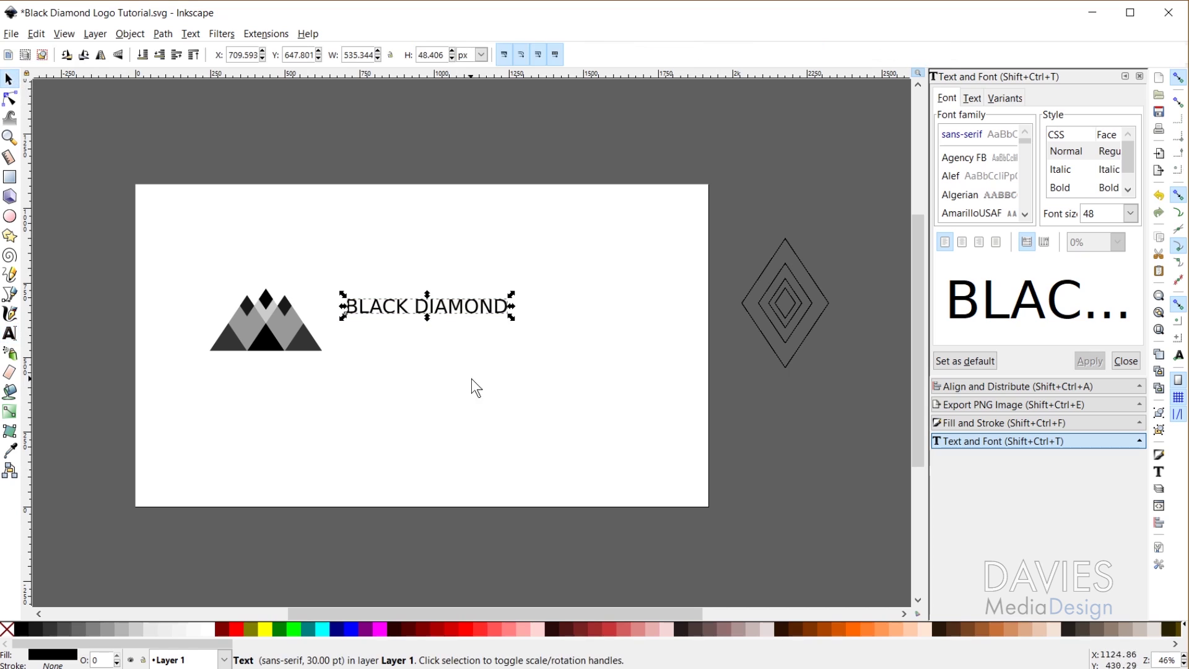
drag(513, 320, 573, 426)
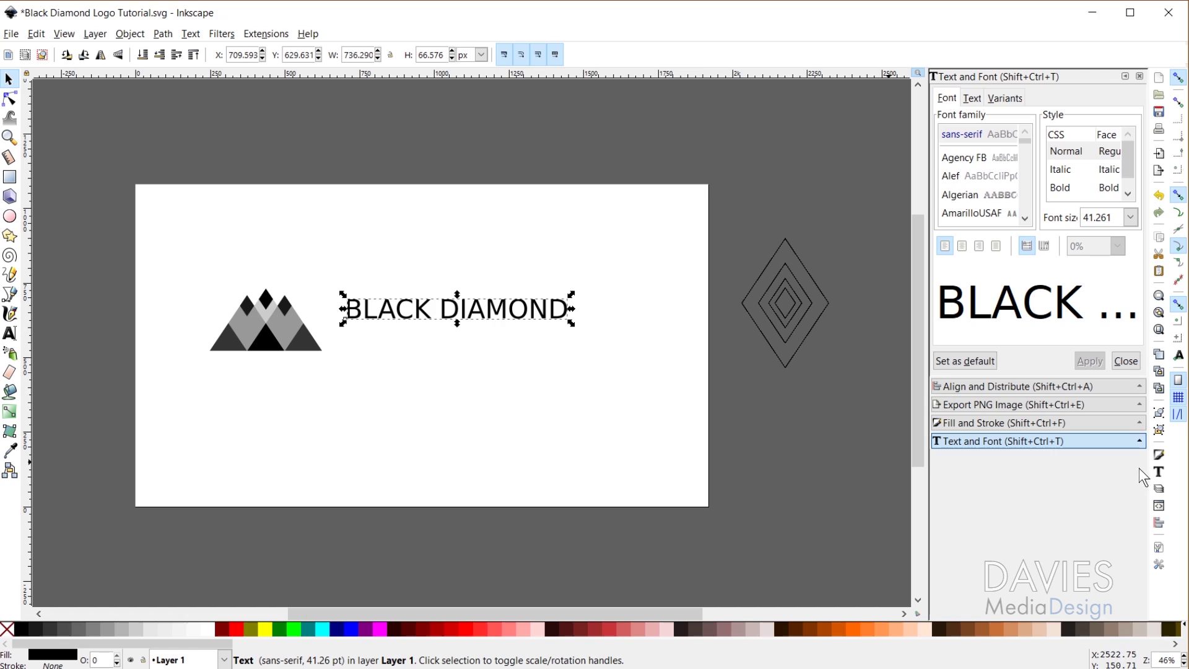
click(1159, 474)
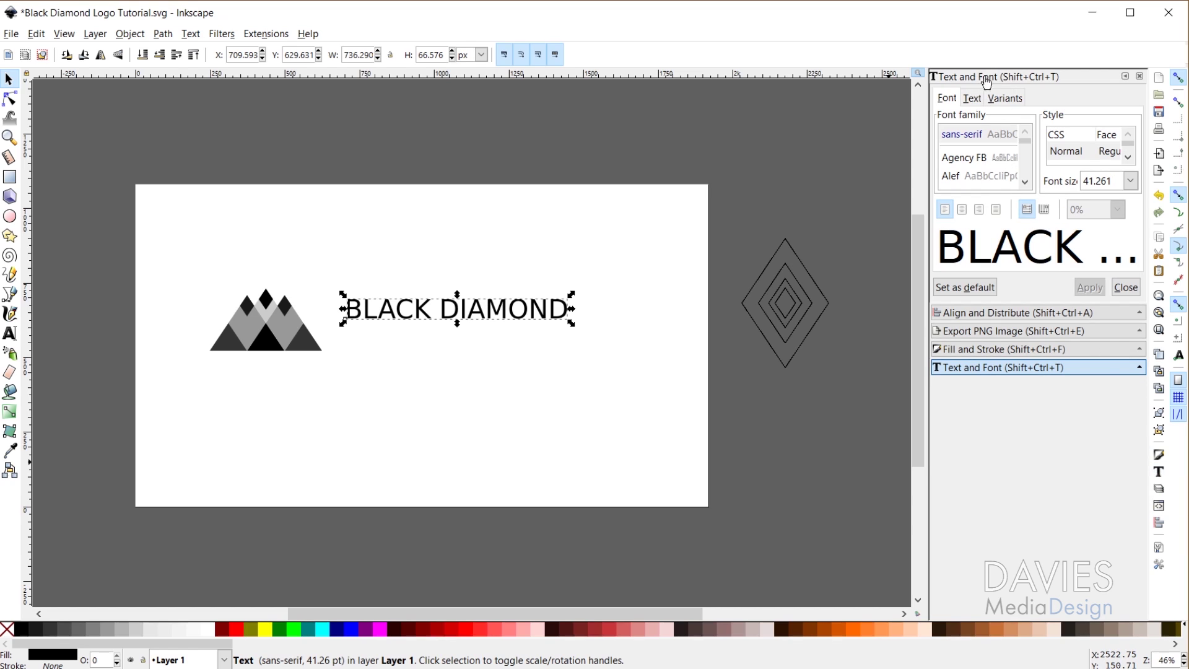
Apply the Overpass Bold font to the "BLACK DIAMOND" text and scale it proportionally to about 702 px wide
drag(1028, 142, 962, 166)
click(964, 166)
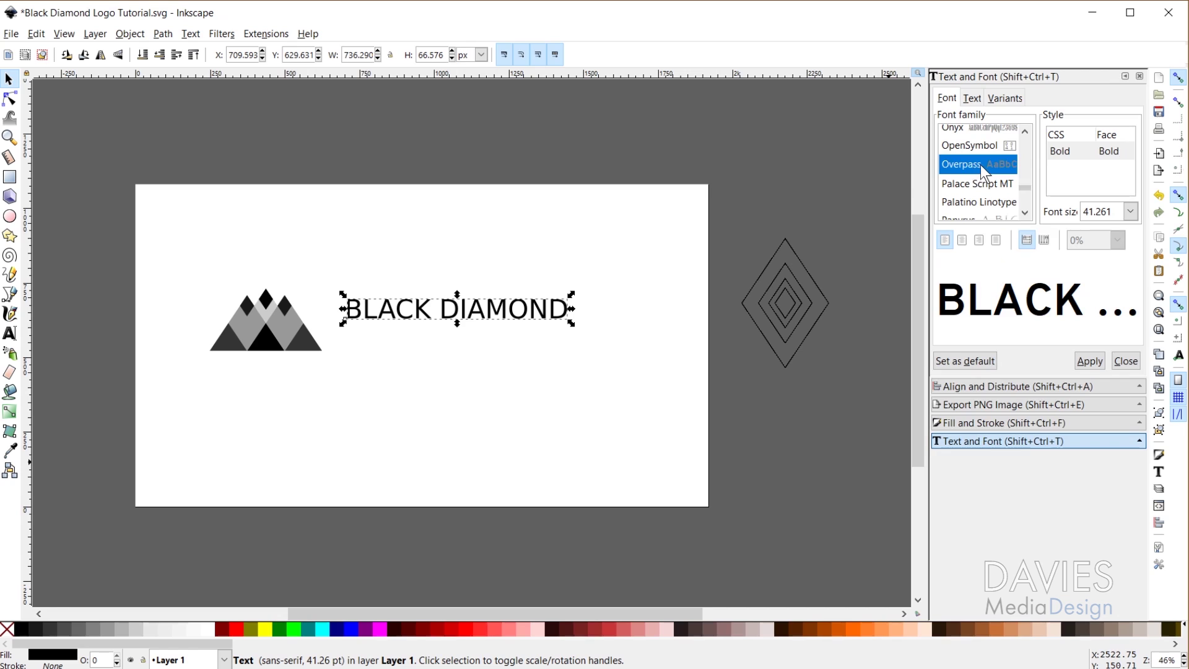
click(1094, 358)
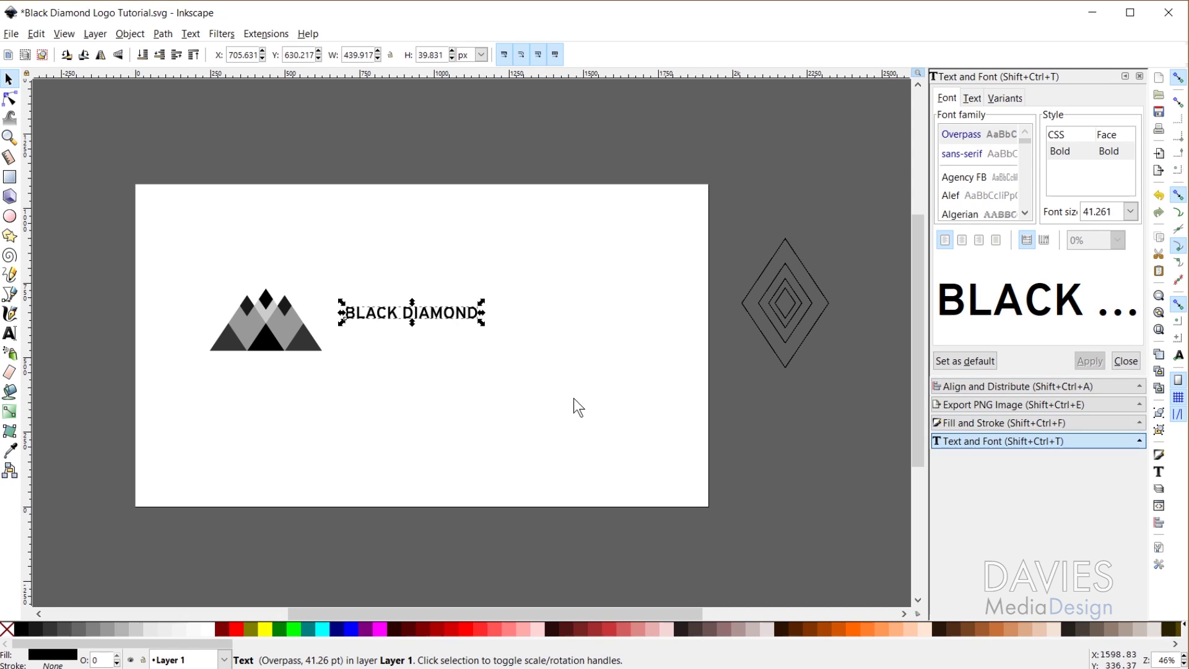
drag(482, 323, 574, 388)
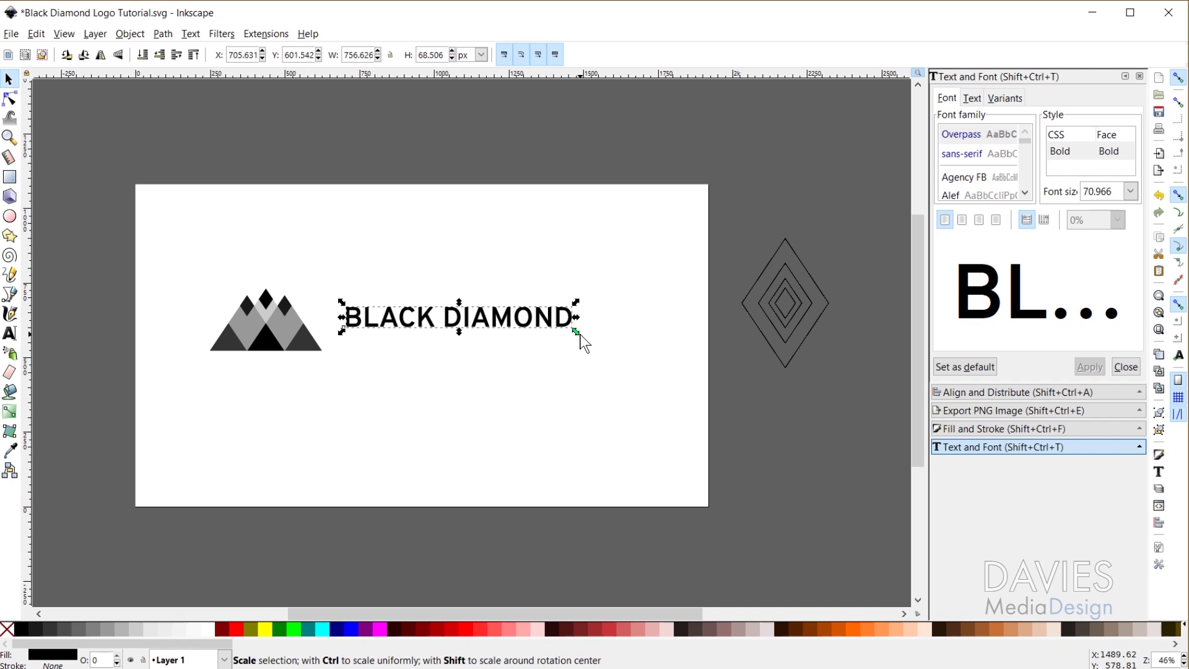
drag(577, 333, 564, 341)
Select all characters of the "BLACK DIAMOND" text for editing and set the letter spacing to 10
click(9, 333)
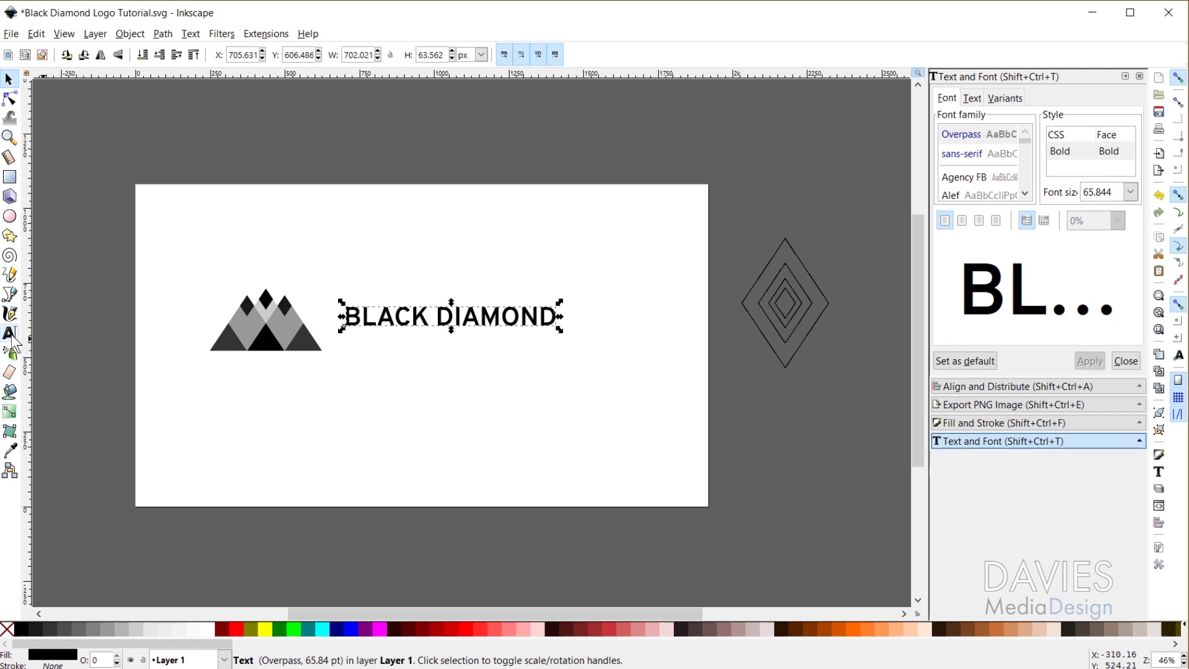
key(ctrl+a)
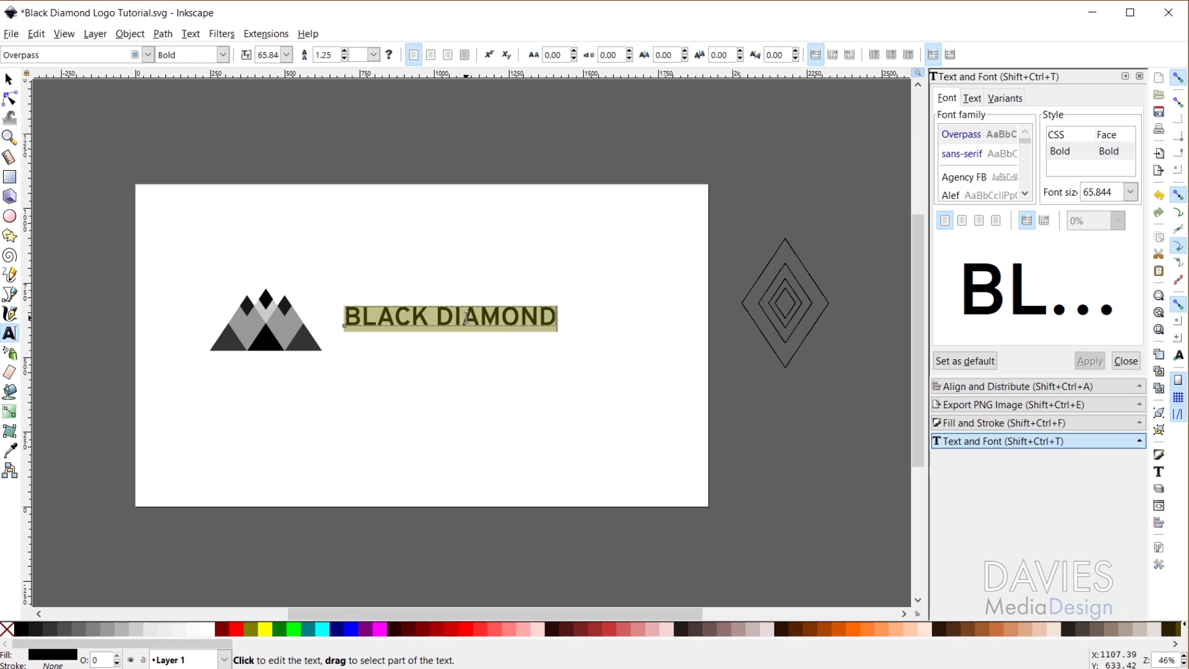
click(563, 56)
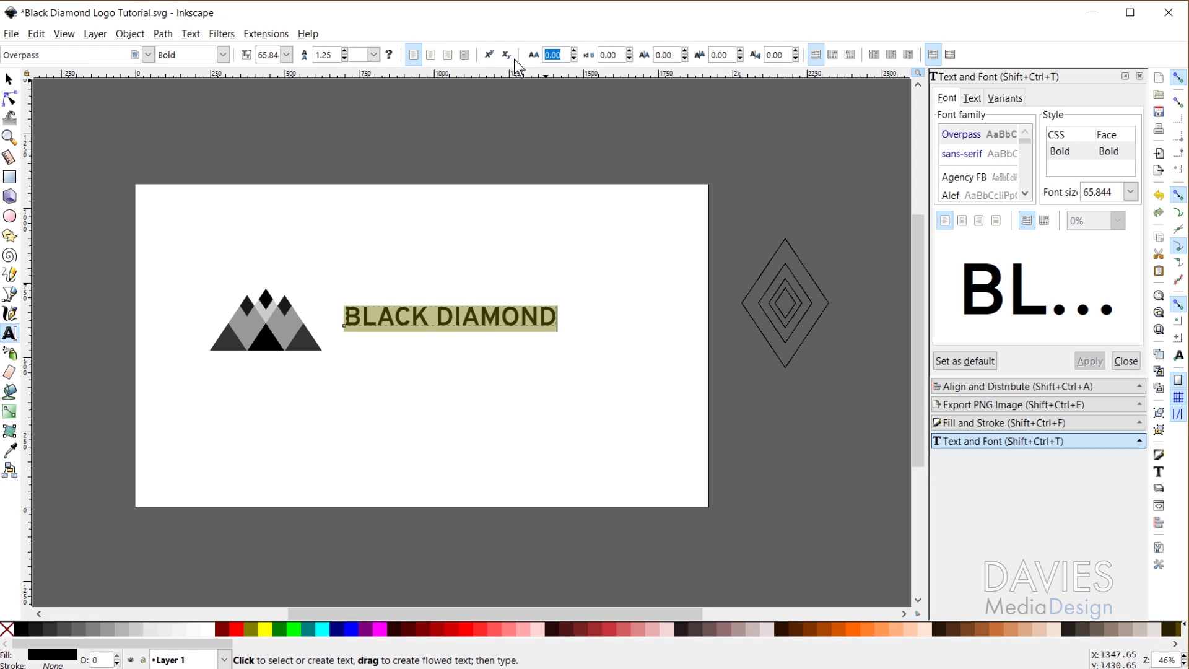
text(10)
key(Return)
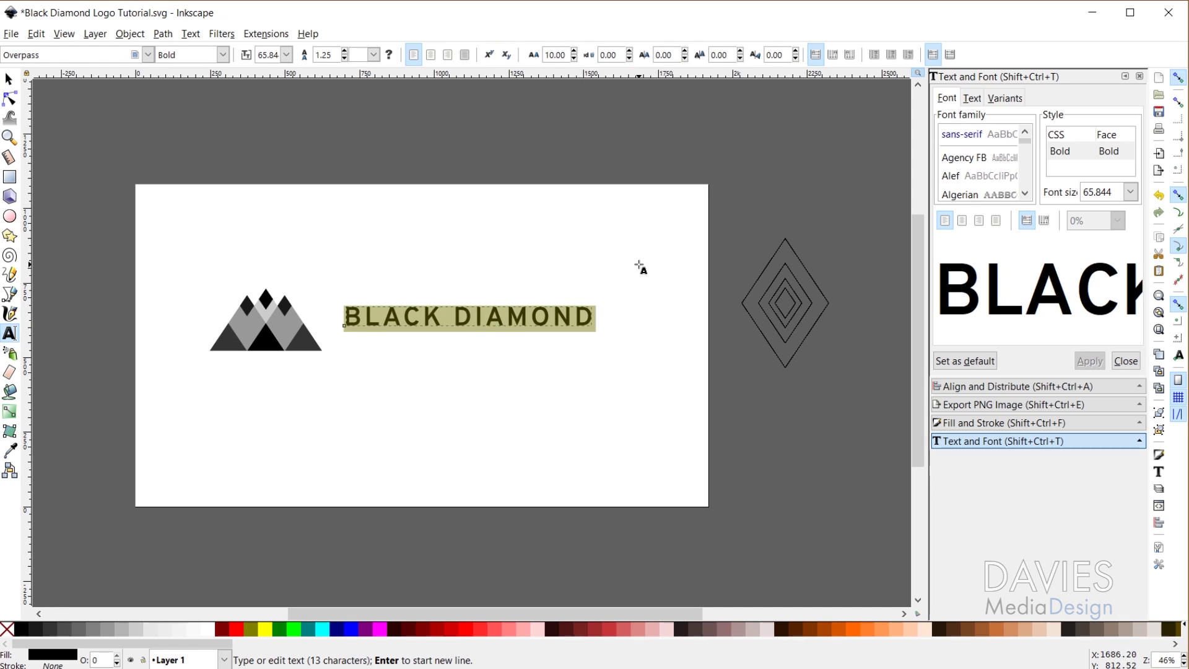
Try a letter spacing of 15 on the "BLACK DIAMOND" text
double_click(563, 56)
text(15)
key(Return)
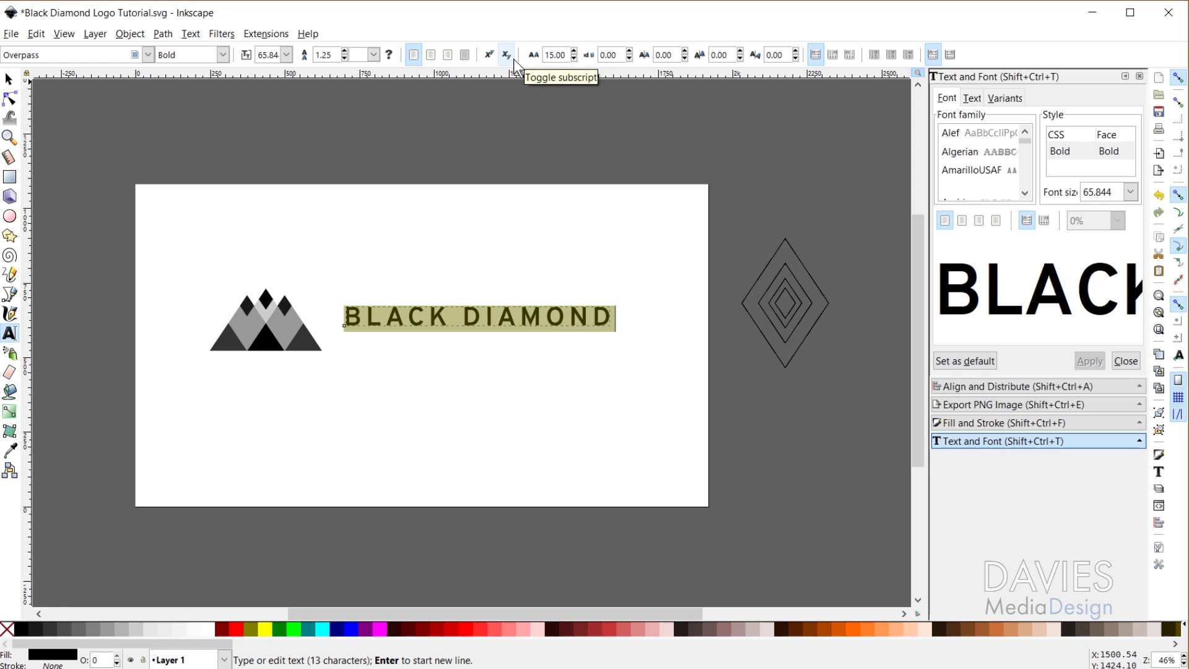
Set the letter spacing of the "BLACK DIAMOND" text to 12.5
double_click(551, 55)
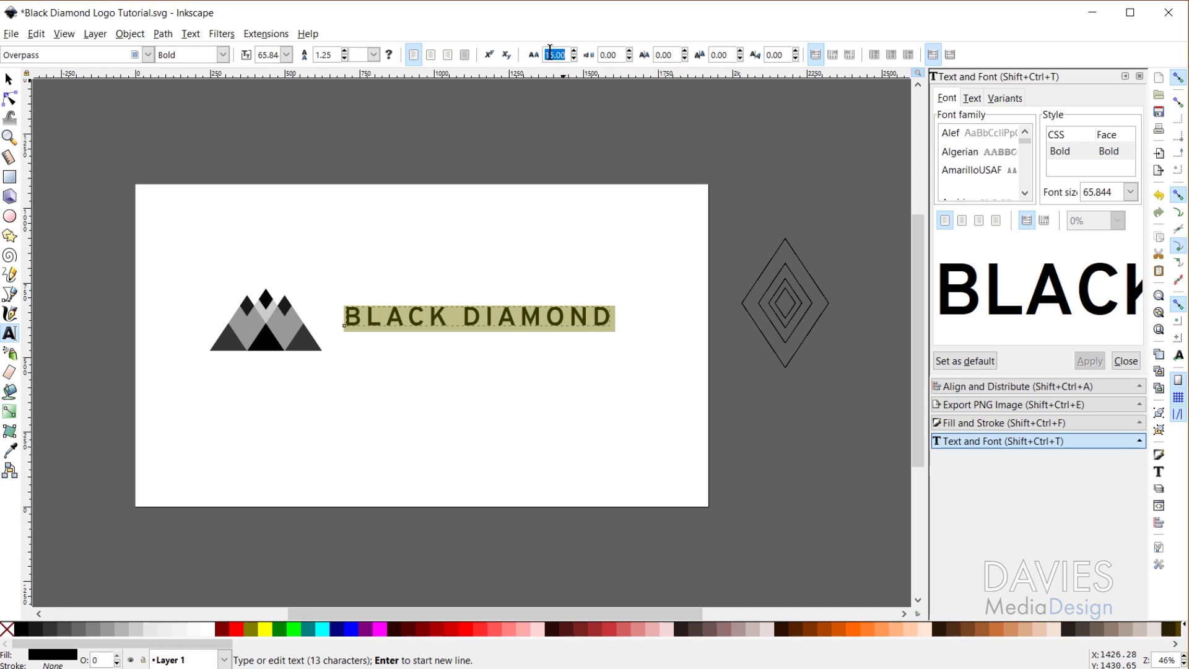
text(12.5)
key(Return)
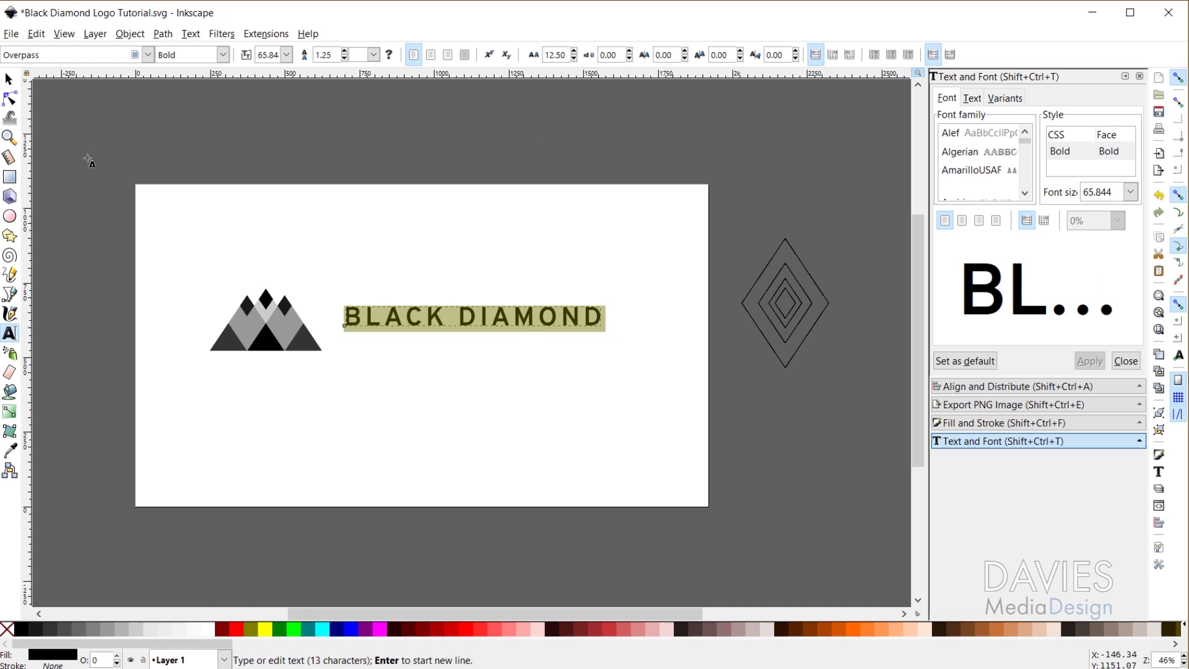
Move the "BLACK DIAMOND" text horizontally to an X position of about 693 px, slightly closer to the mountain logo
click(9, 79)
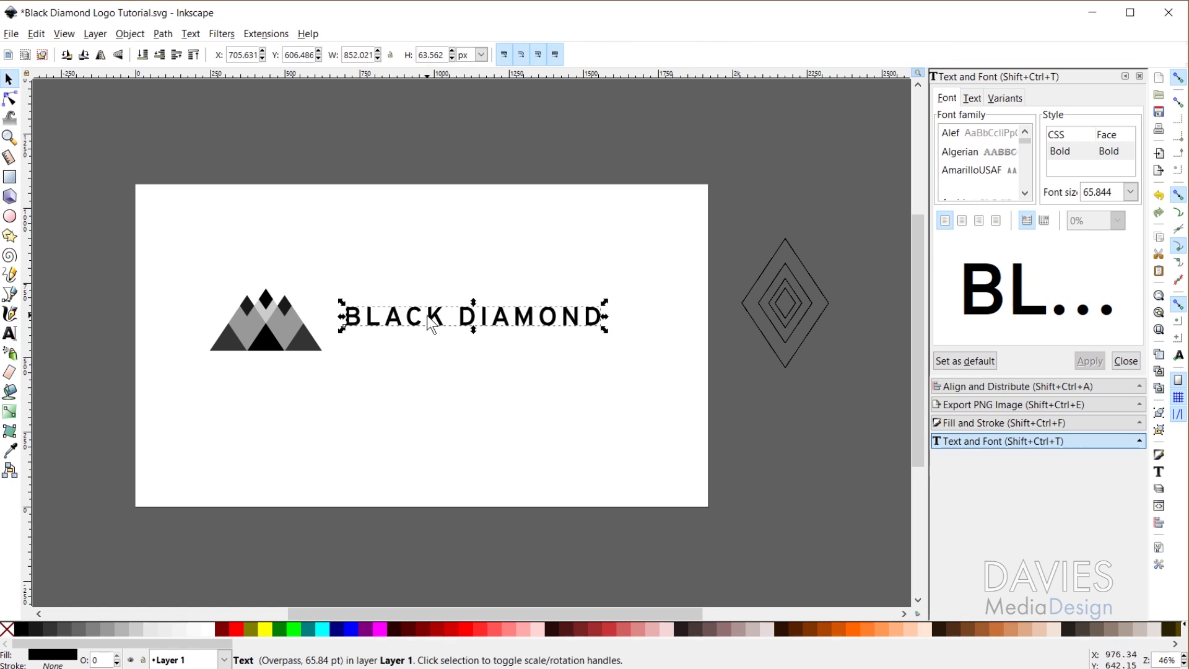
drag(427, 315, 437, 319)
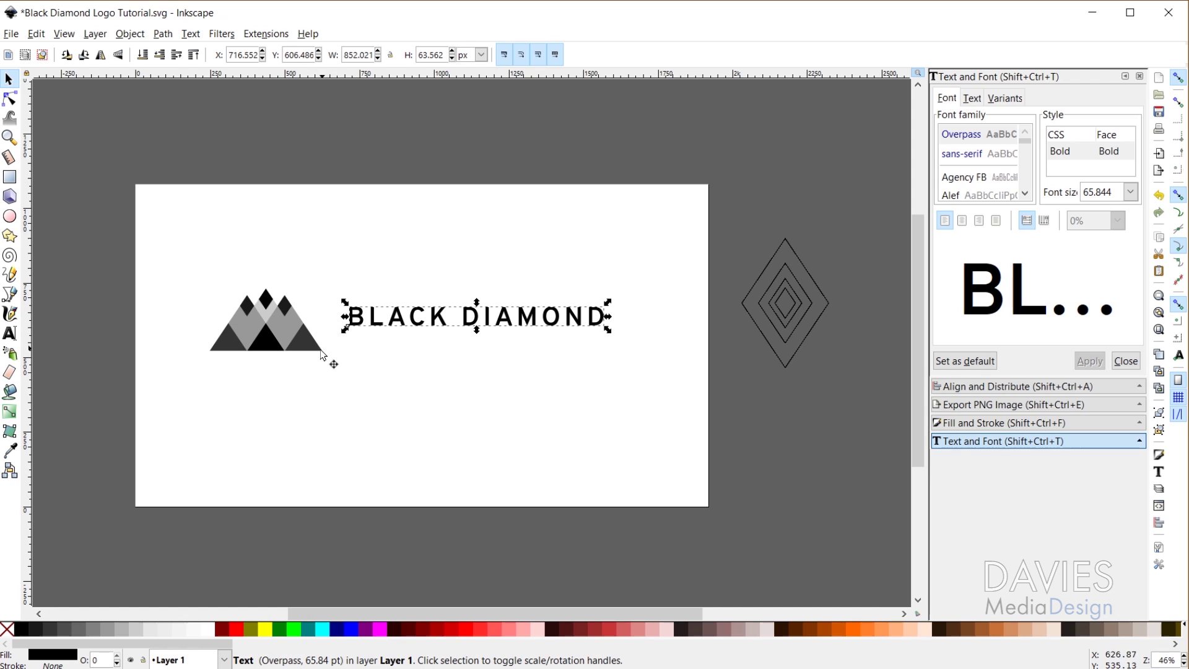
drag(413, 320, 407, 319)
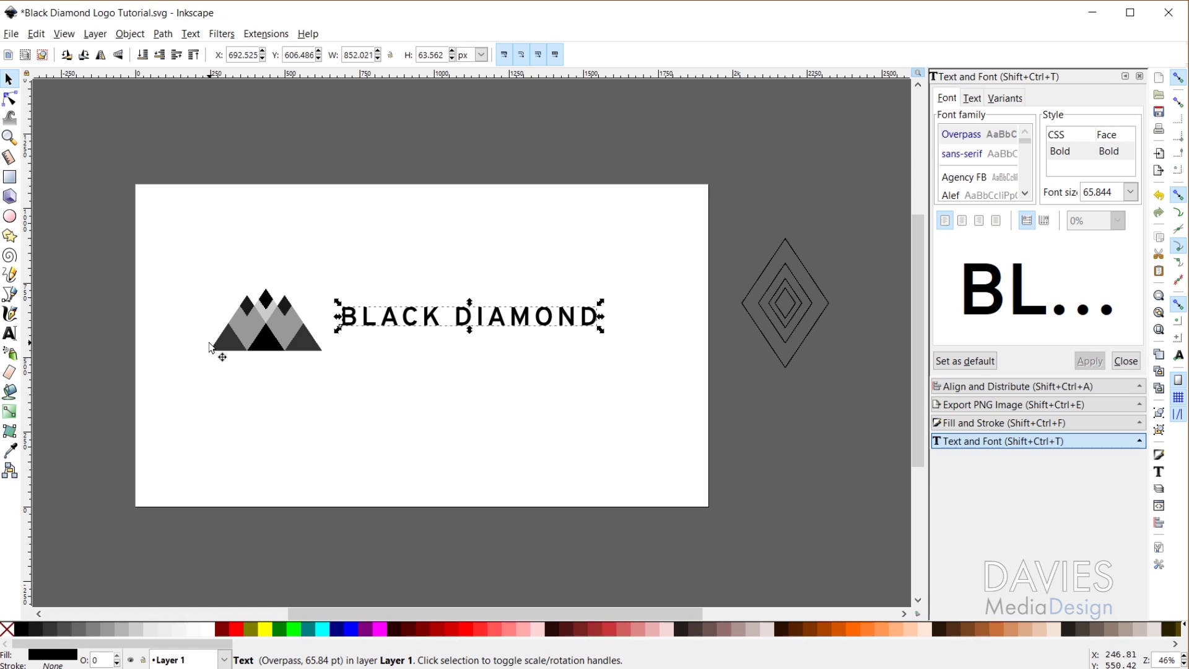
Select the mountain logo and the "BLACK DIAMOND" text together and group them
drag(189, 251, 643, 383)
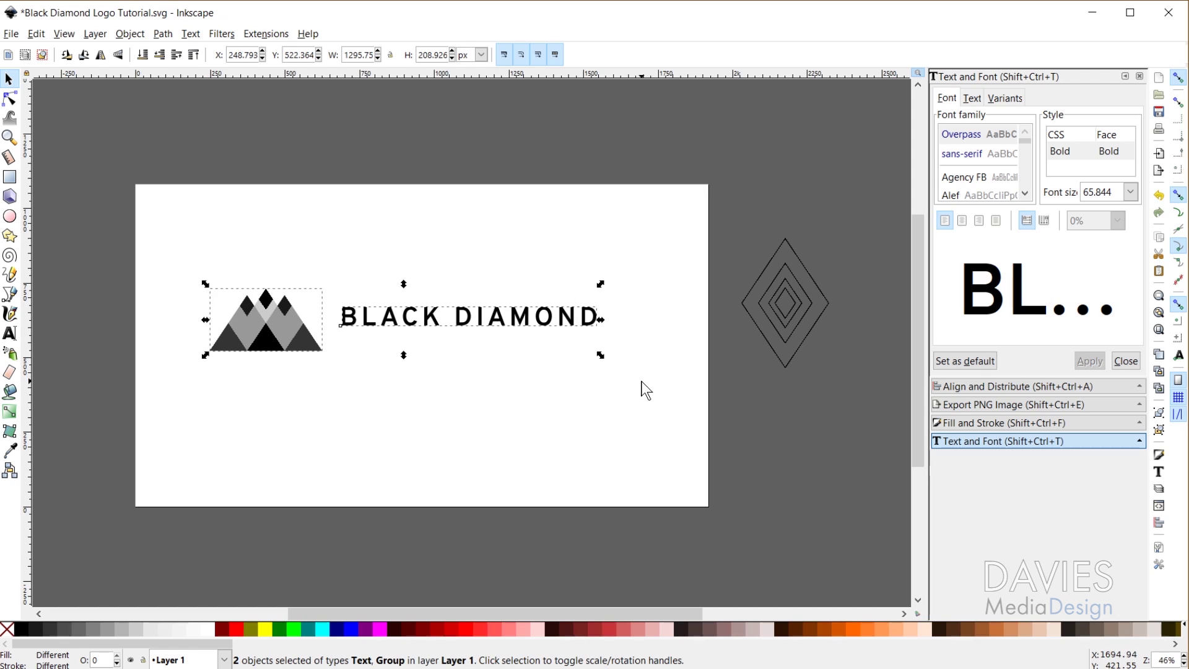
key(ctrl)
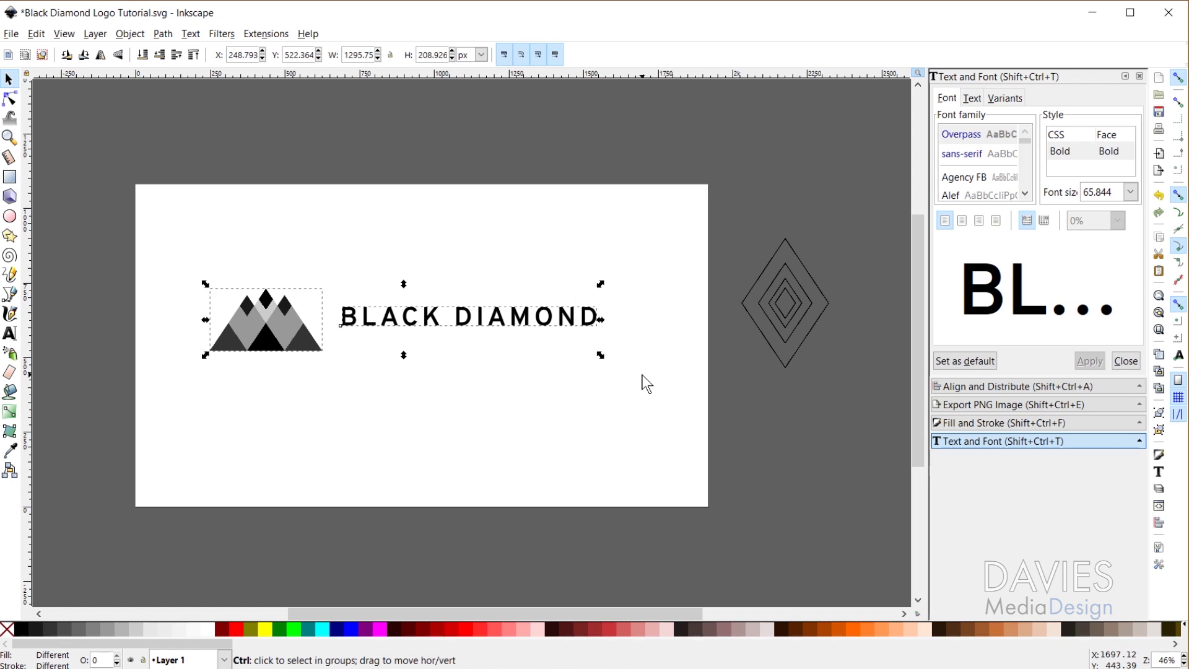
key(ctrl+g)
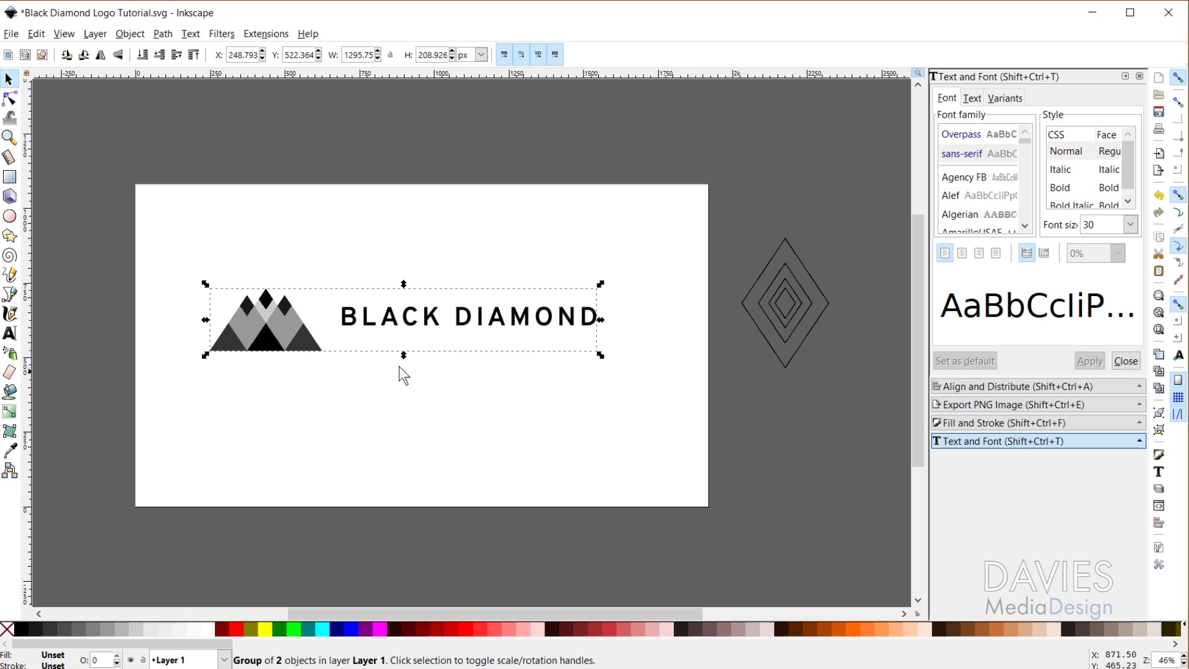
Center the grouped logo and text horizontally and vertically relative to the page, and deselect the group
click(1159, 525)
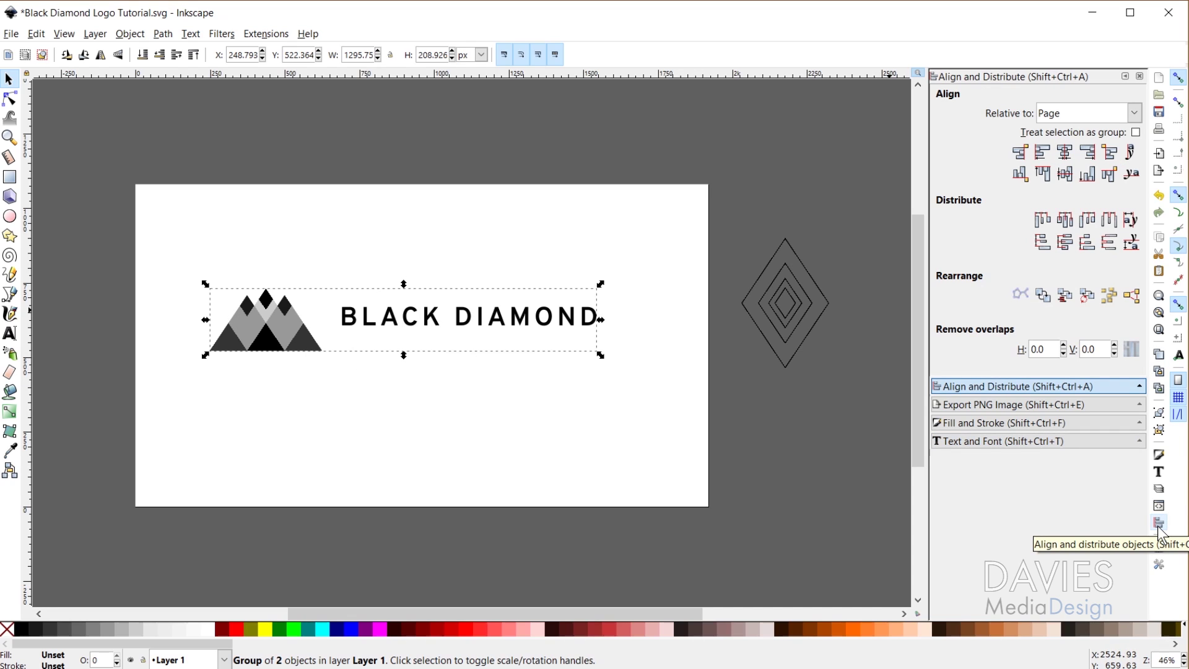
click(1064, 152)
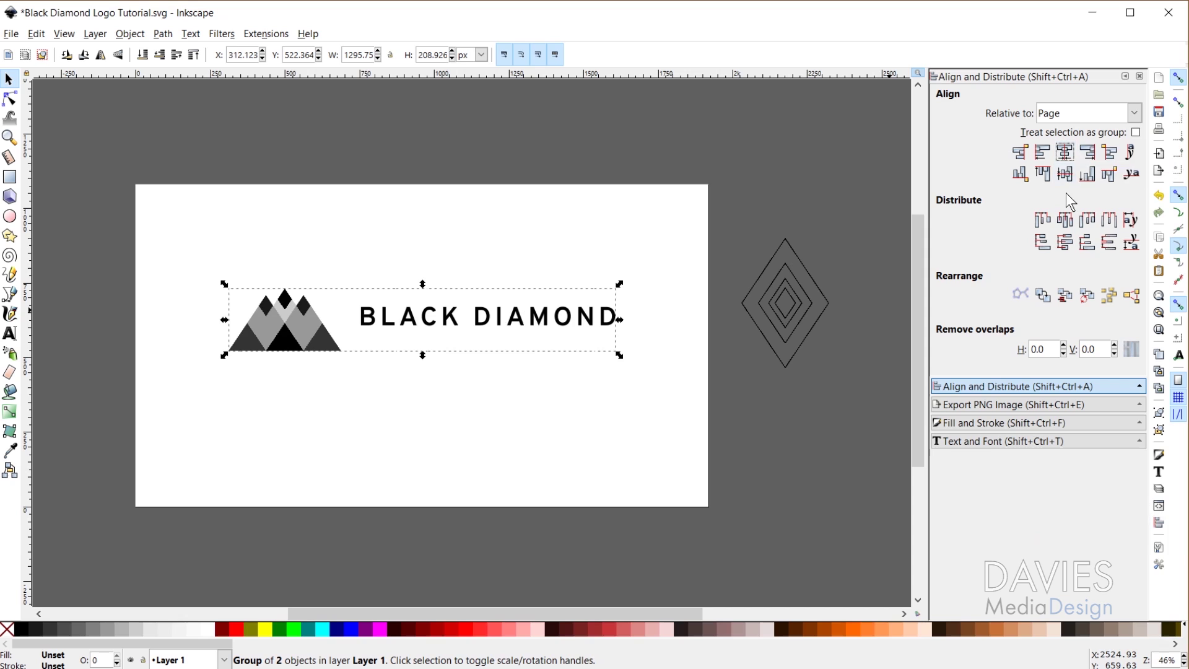
click(1065, 174)
click(450, 559)
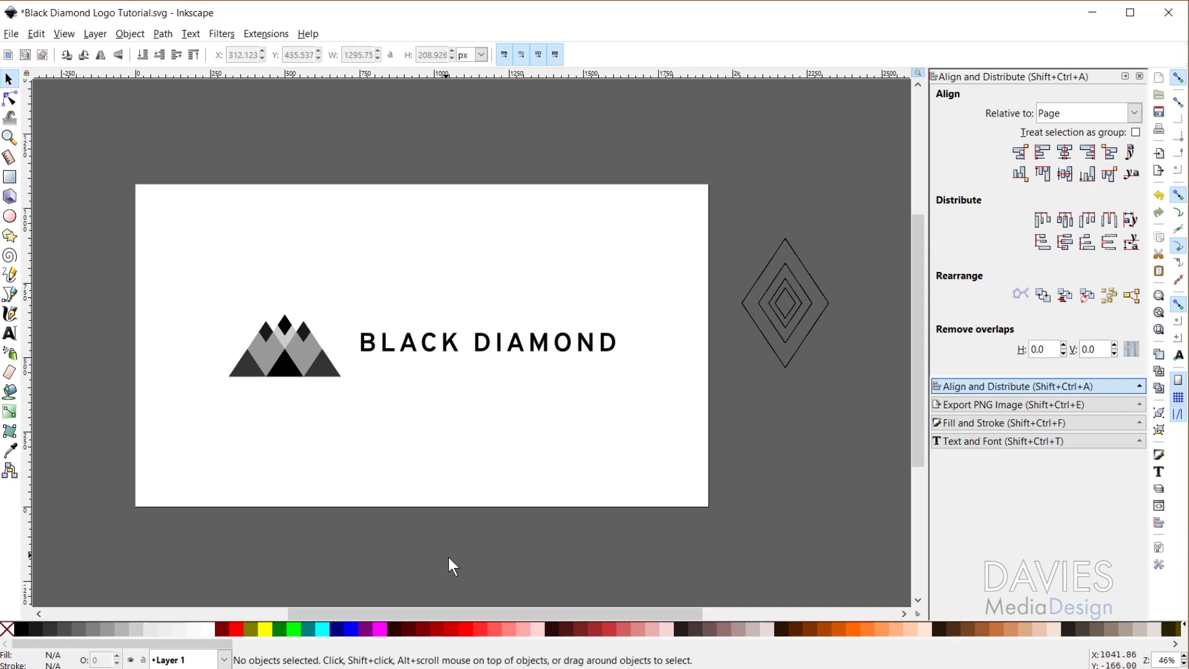